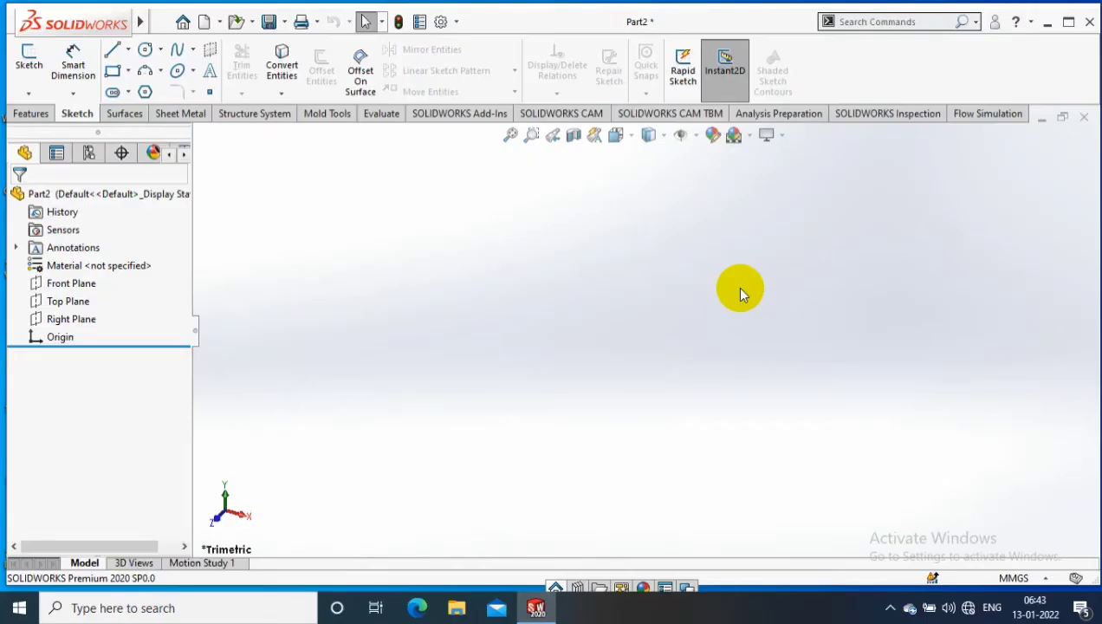
Select Front Plane in the FeatureManager tree for the first sketch.
left_click(73, 286)
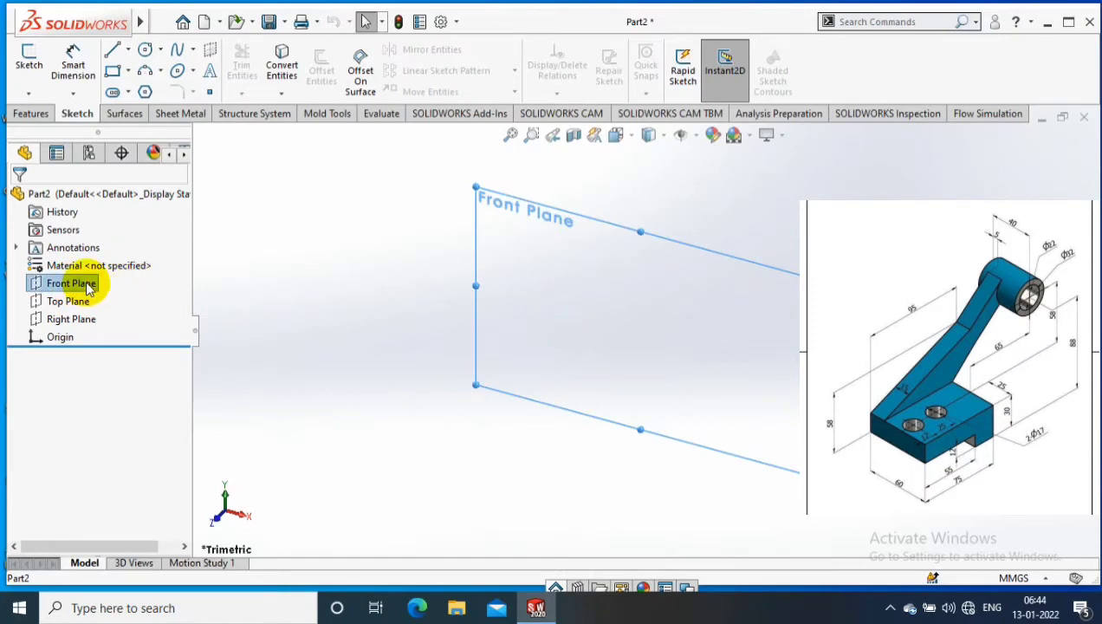
Start a new sketch on the Front Plane, viewed normal to it.
right_click(87, 288)
left_click(158, 252)
left_click(30, 57)
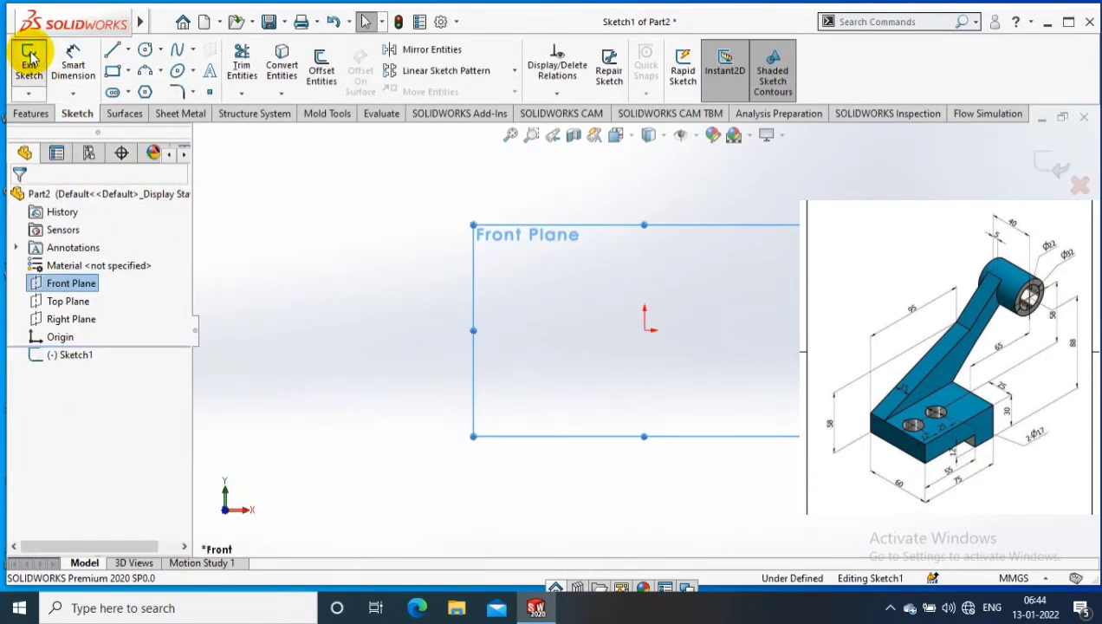
Draw a closed six-sided L-shaped line profile starting and ending at the origin.
left_click(112, 49)
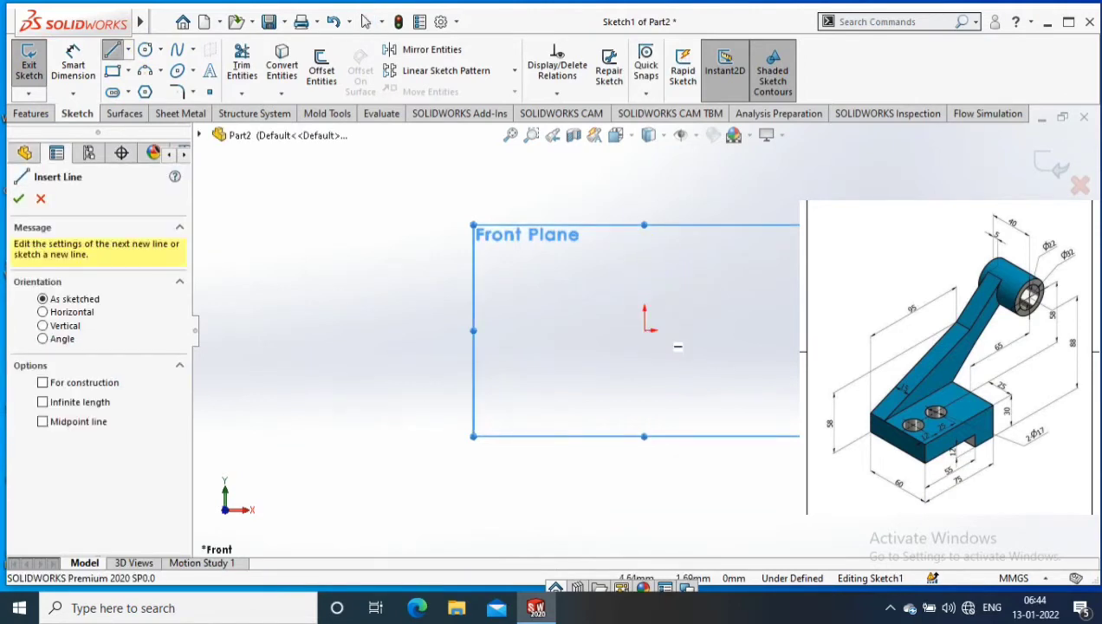
left_click_drag(644, 329, 784, 327)
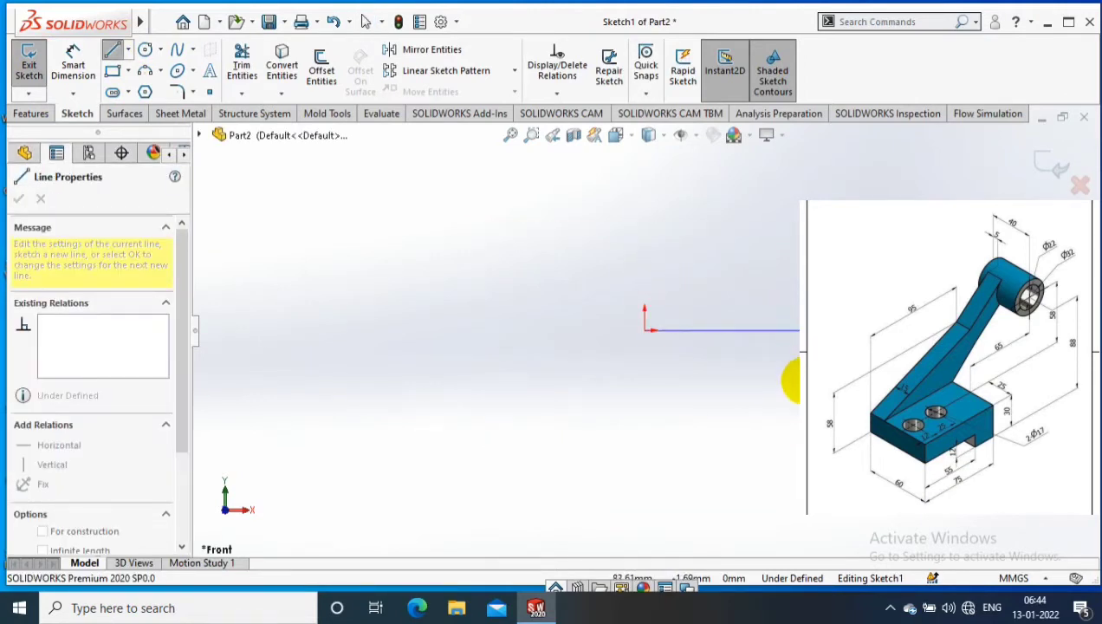
left_click(790, 381)
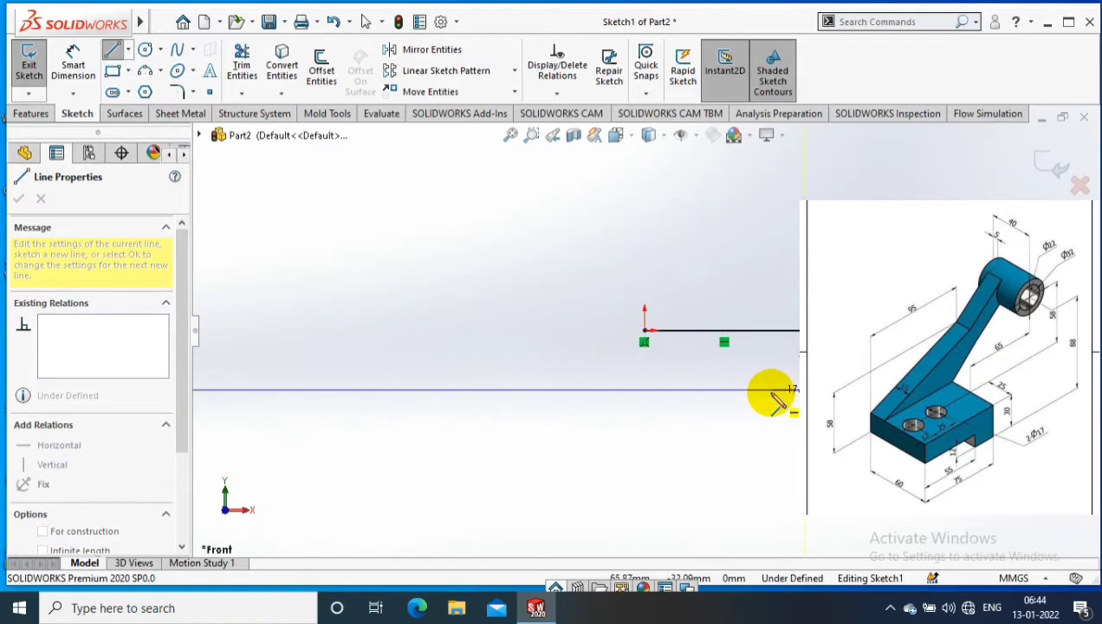
left_click(770, 360)
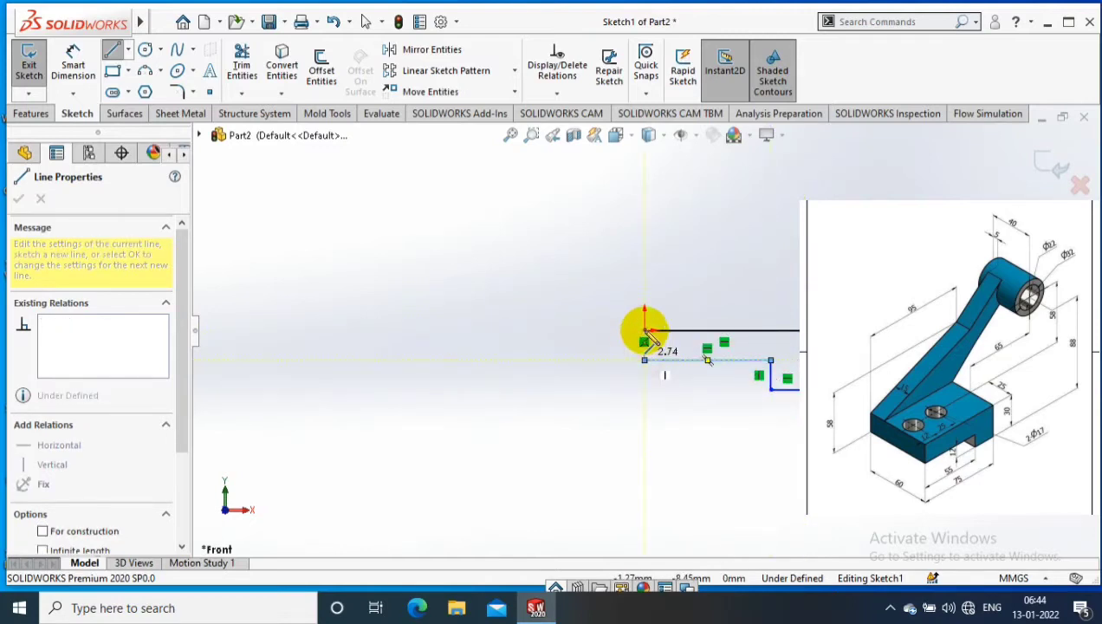
left_click(644, 329)
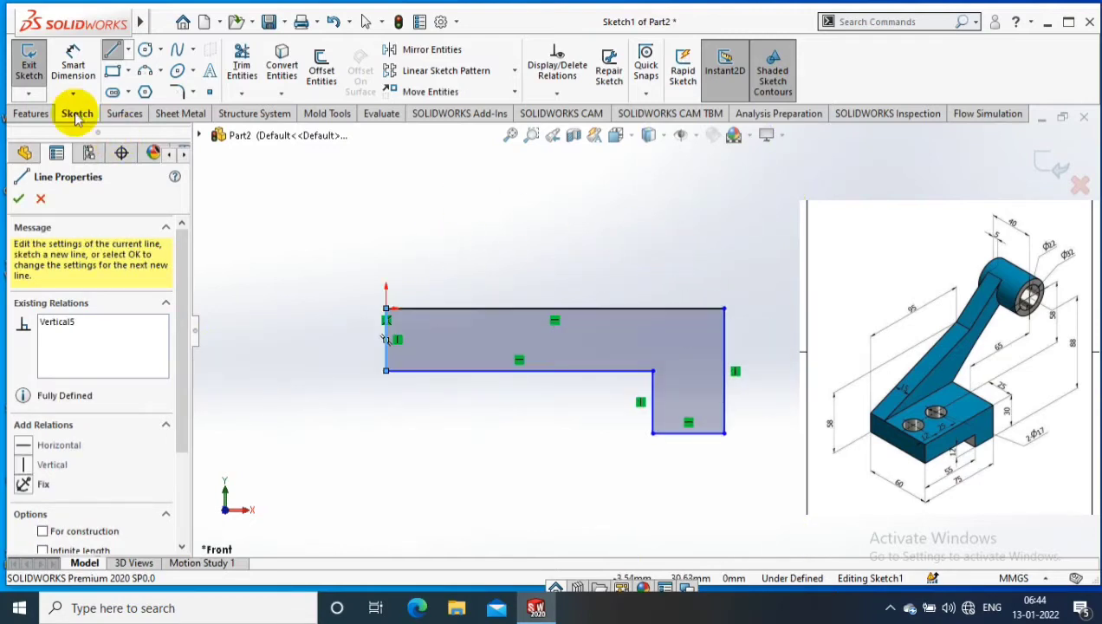
left_click(73, 65)
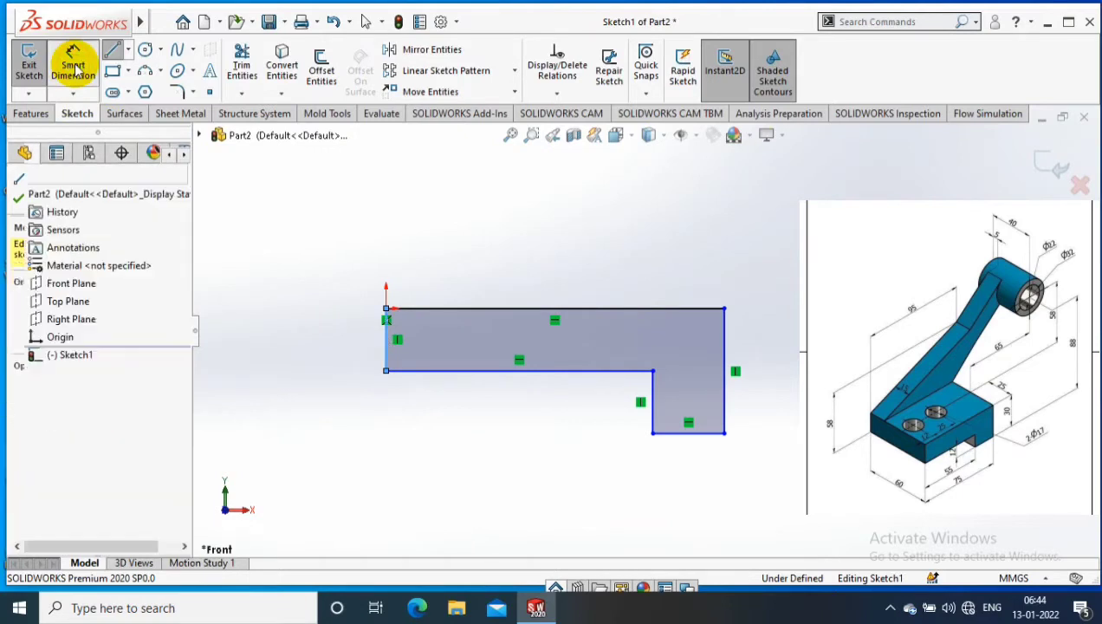
Dimension the profile's top edge, changing 83.61 to 75 mm.
left_click(529, 309)
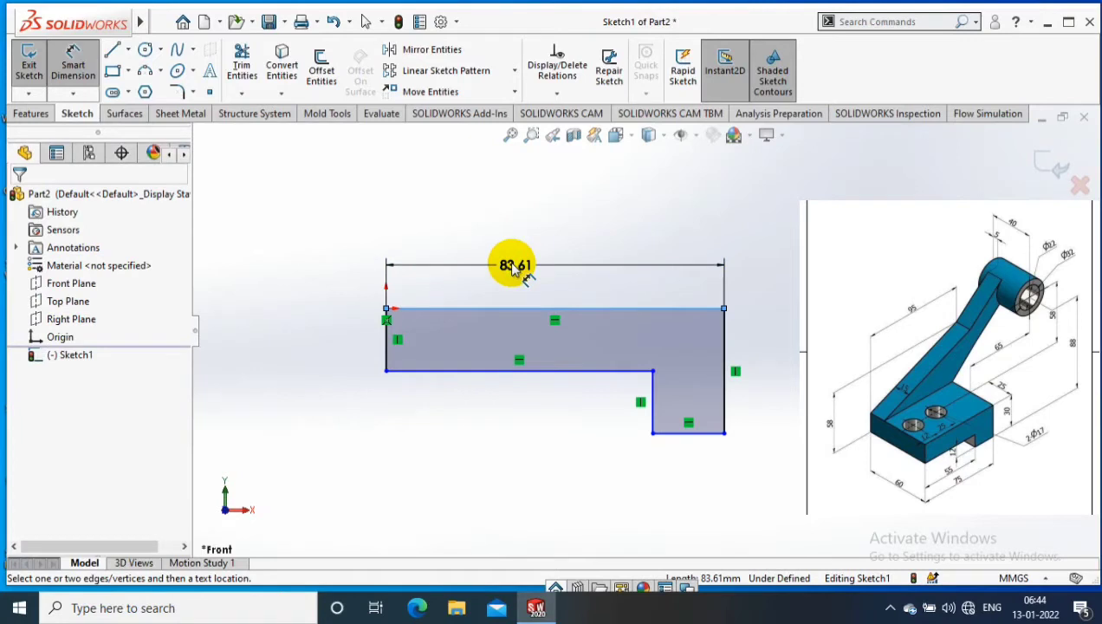
left_click(513, 267)
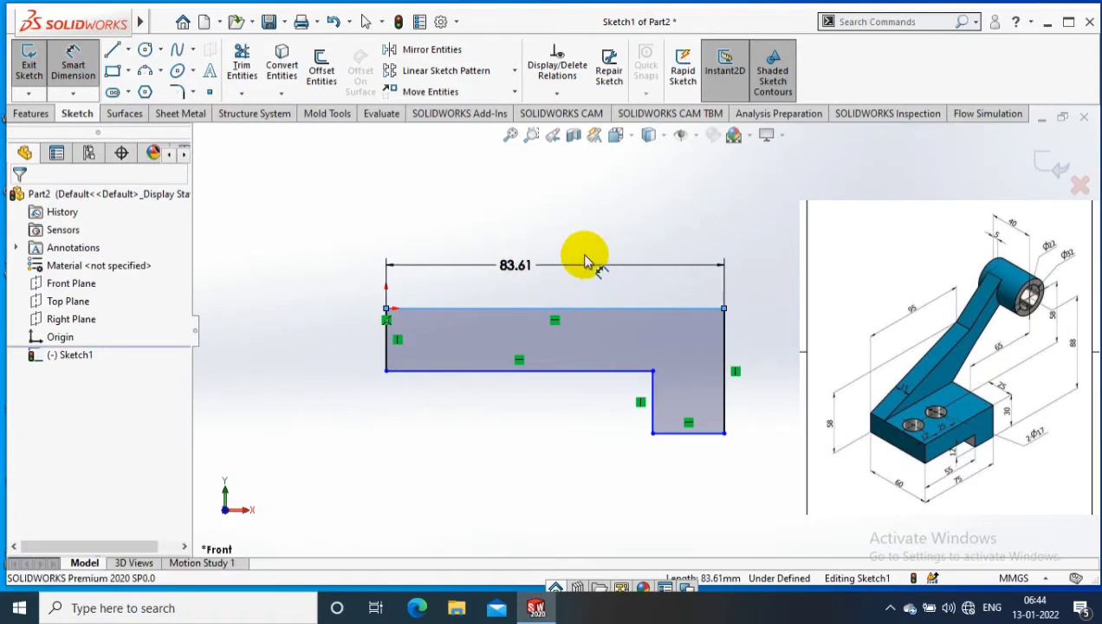
left_click(520, 265)
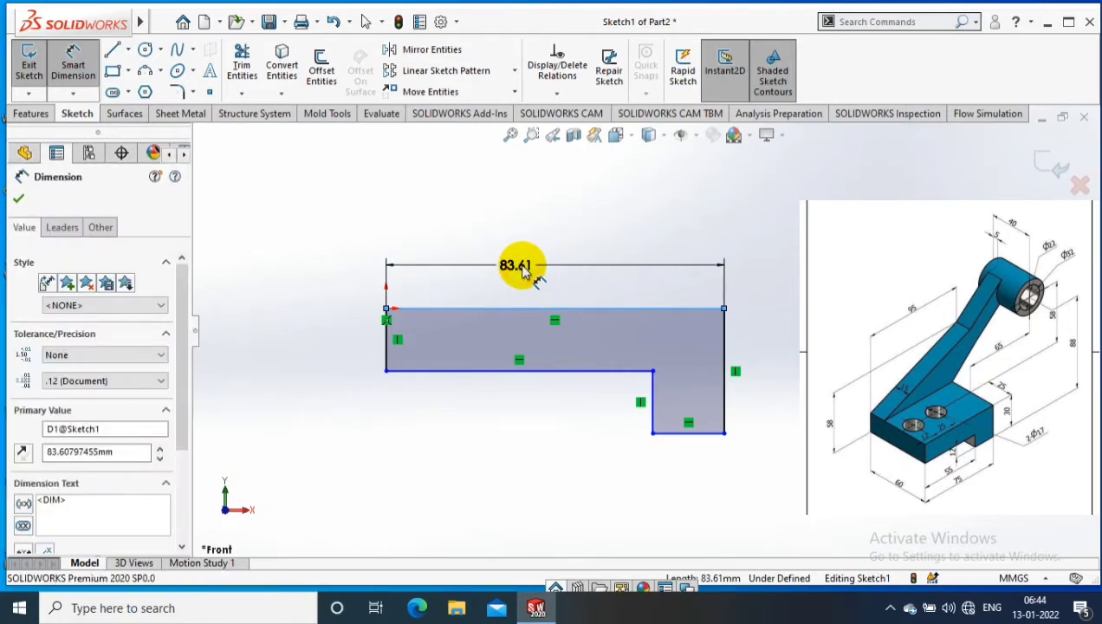
double_click(524, 270)
type("75")
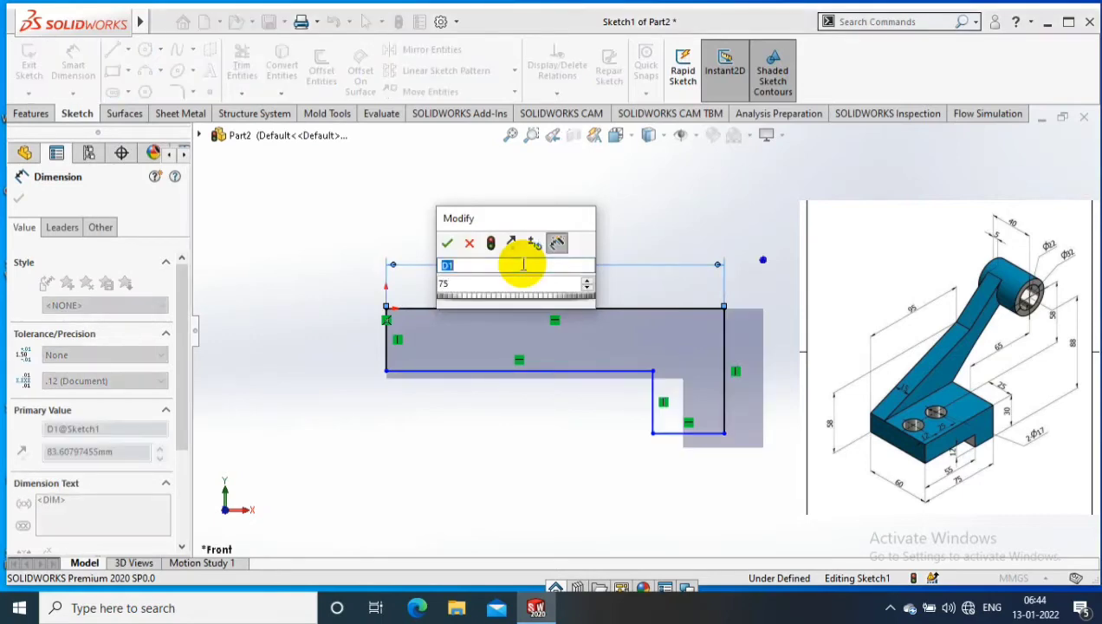
left_click(445, 246)
left_click(436, 241)
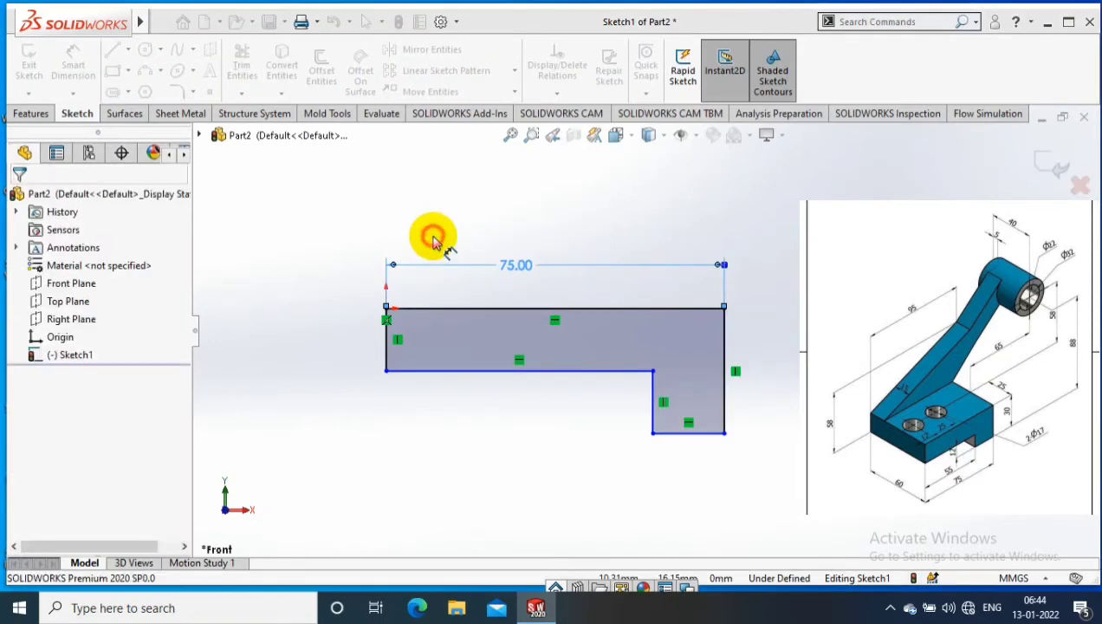
Dimension the bottom edge to 55 mm and the right edge height to 30 mm.
left_click(555, 371)
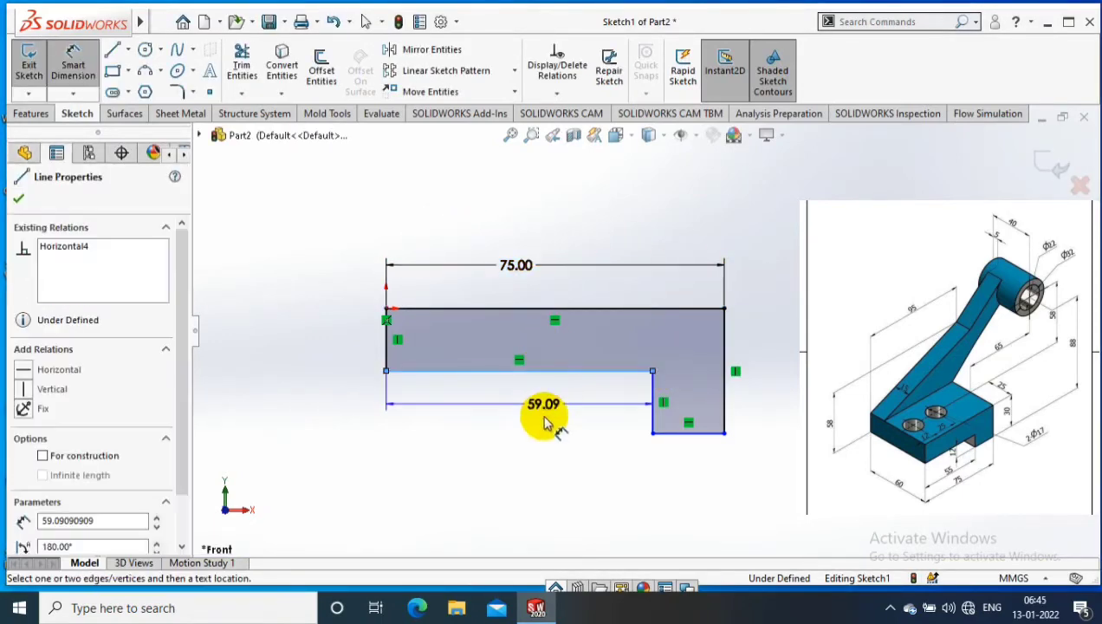
left_click(545, 414)
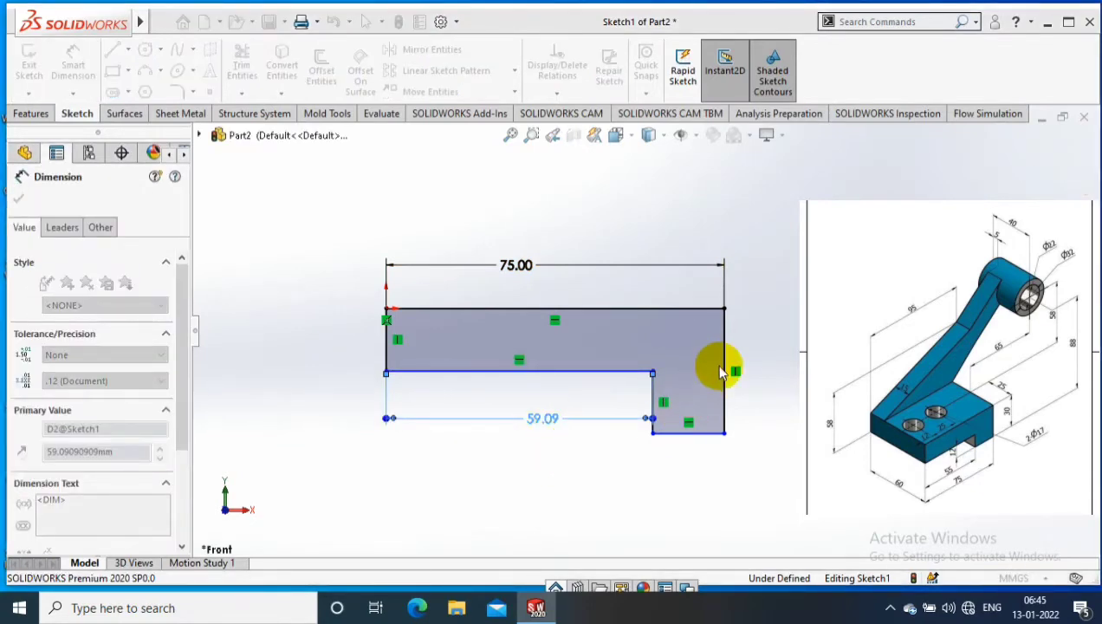
type("55")
key("Return")
left_click(725, 356)
left_click(773, 366)
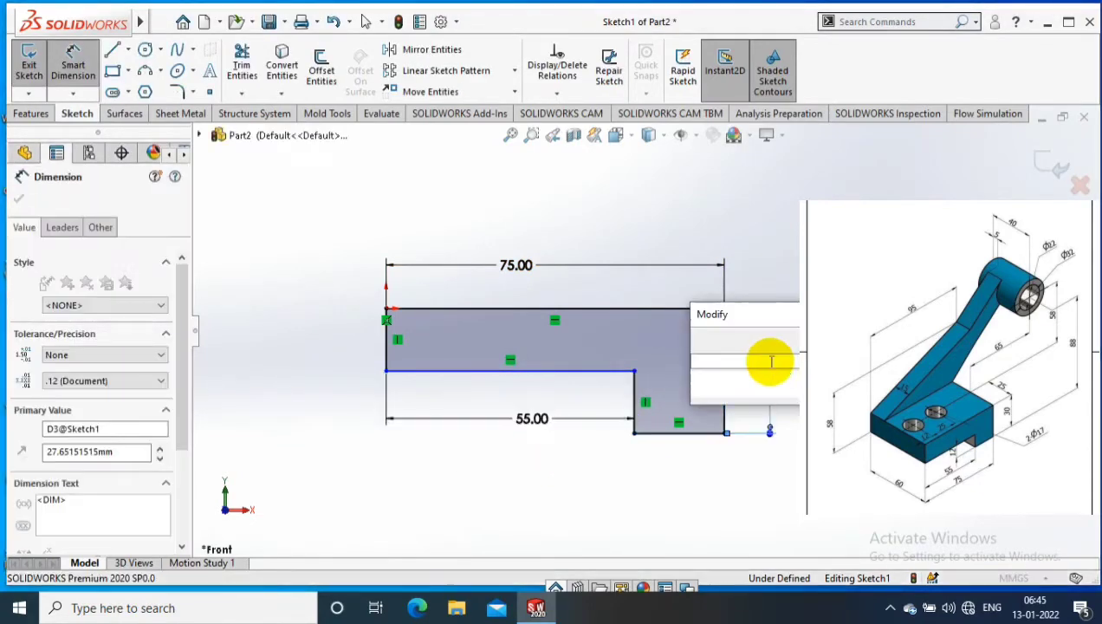
type("30")
key("Return")
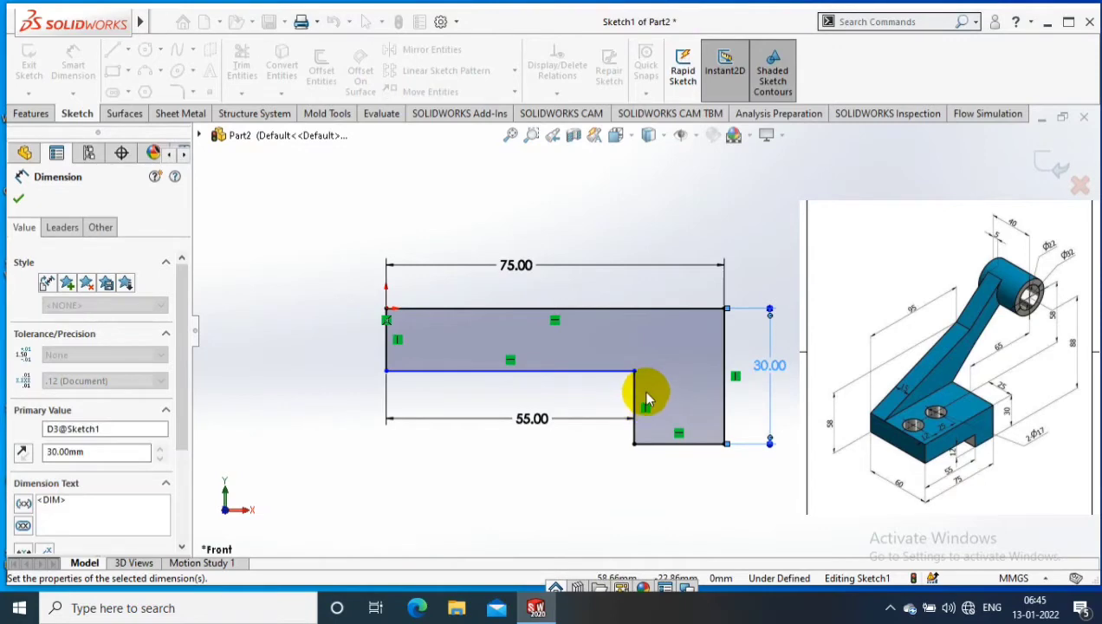
Dimension the step height to 12 mm and exit the sketch.
left_click(639, 397)
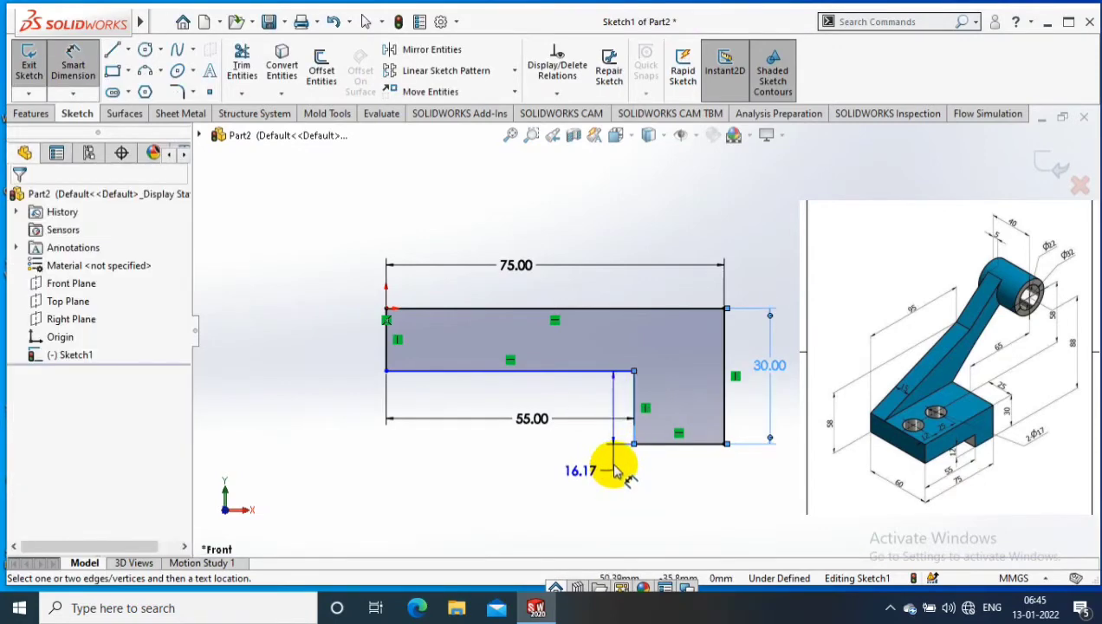
left_click(613, 469)
key("Return")
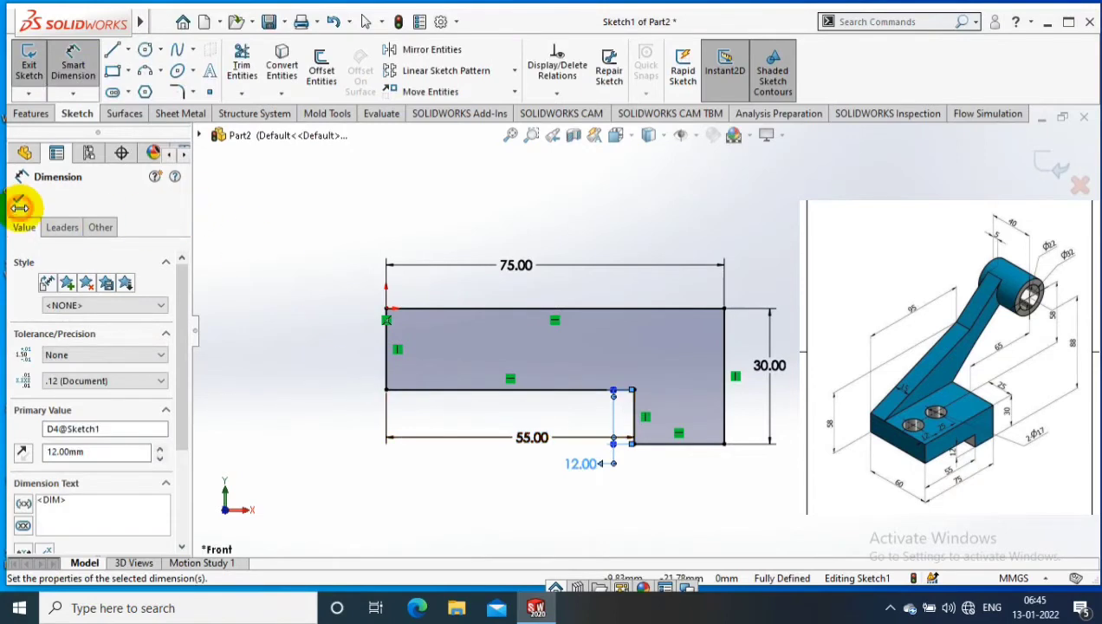
left_click(19, 201)
left_click(28, 67)
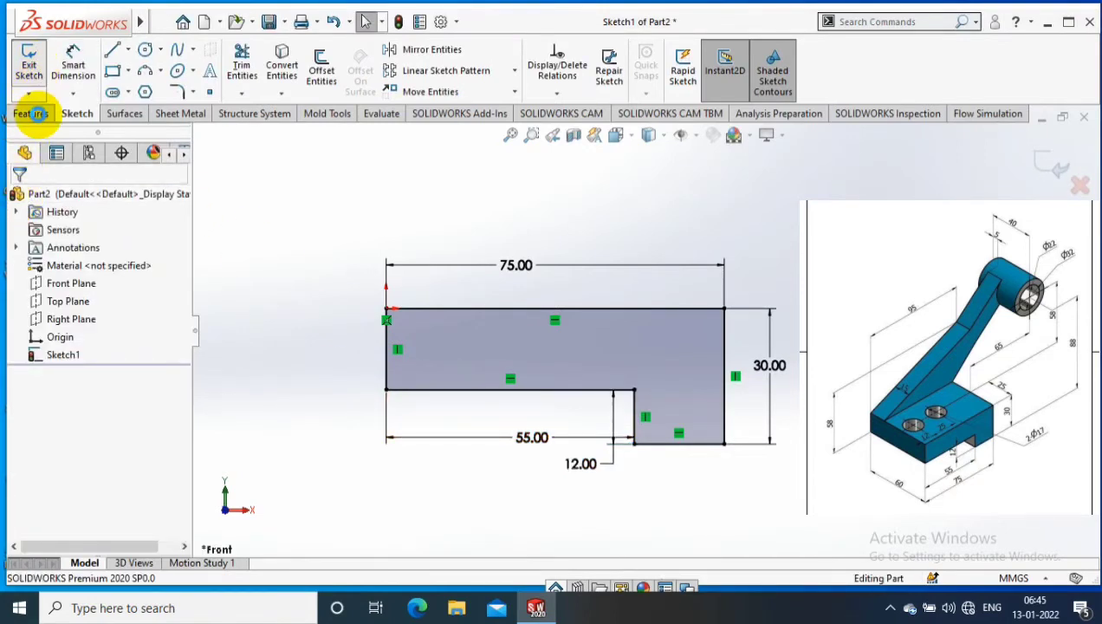
Extrude the L-profile 60 mm with a Mid Plane end condition.
left_click(36, 116)
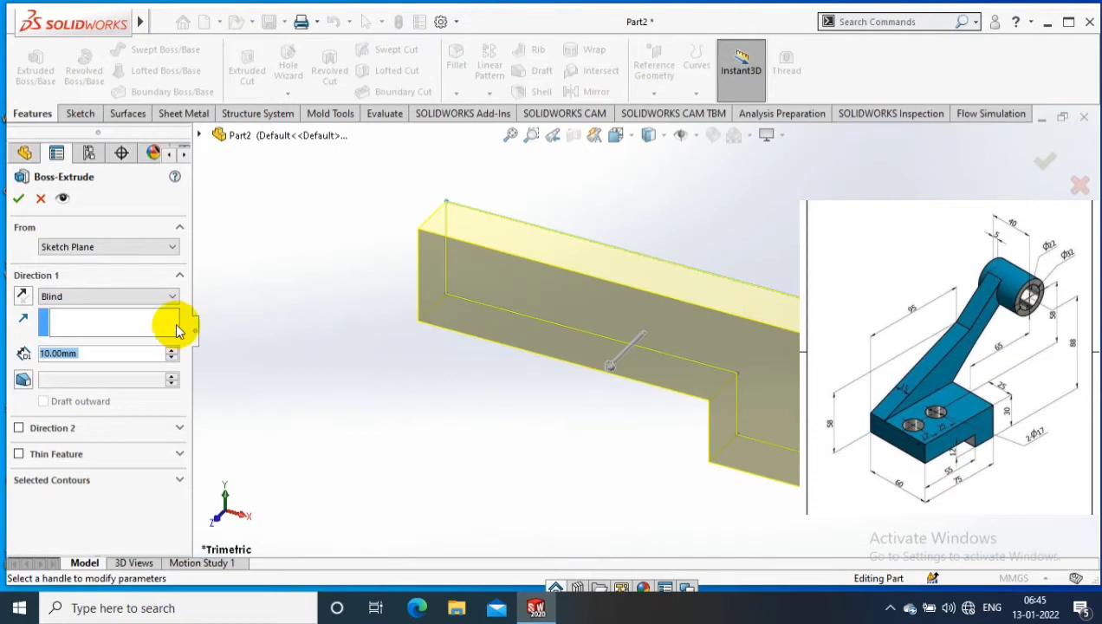
type("60")
key("Return")
left_click(121, 295)
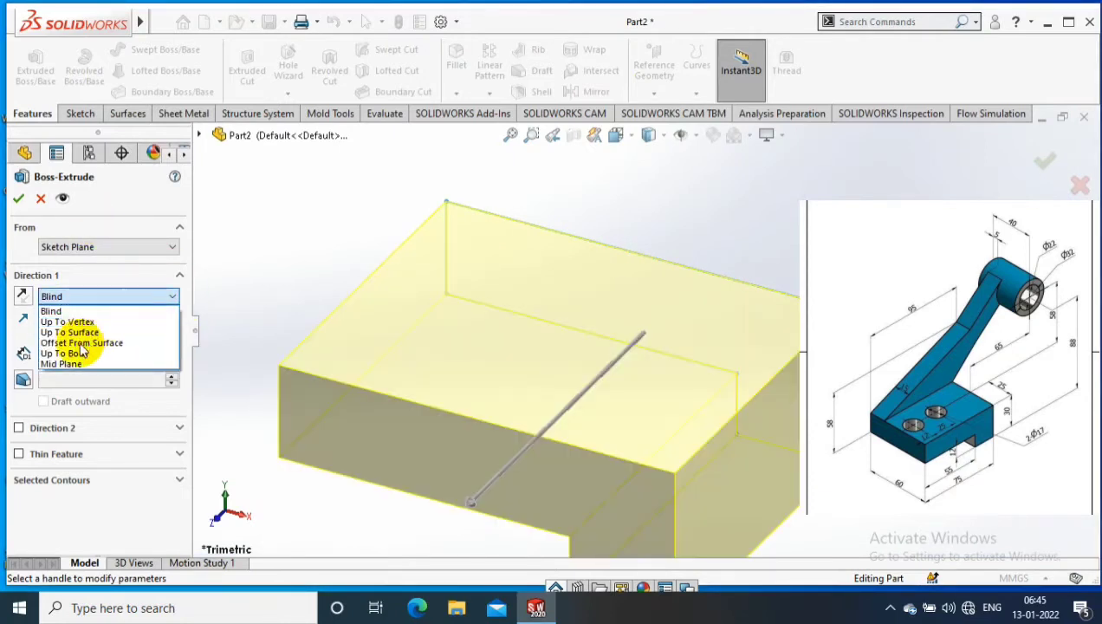
left_click(60, 364)
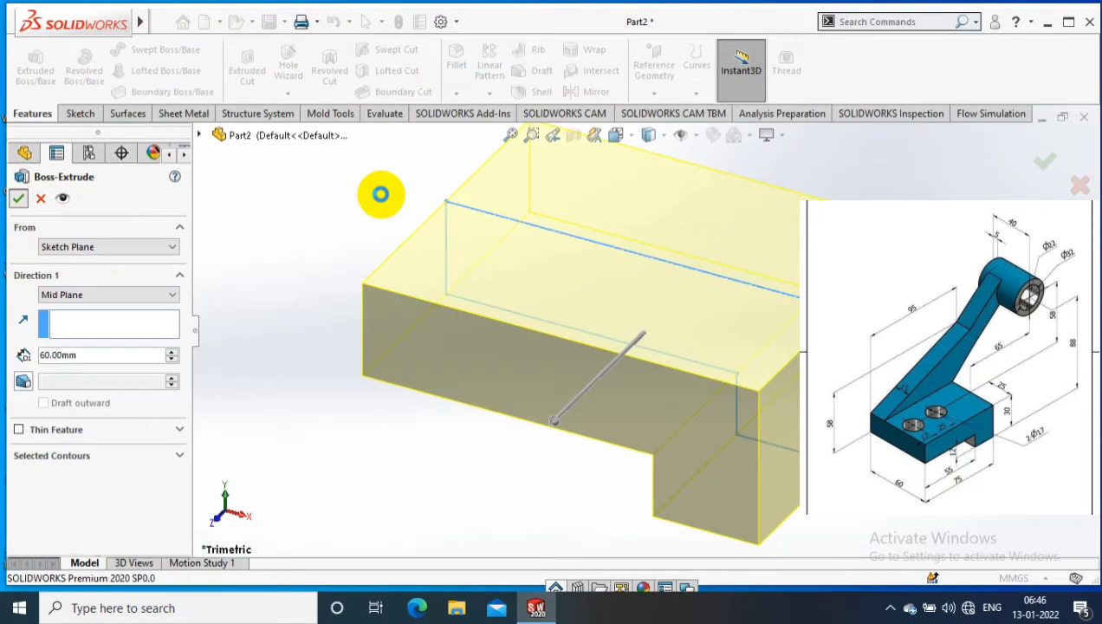
right_click(380, 194)
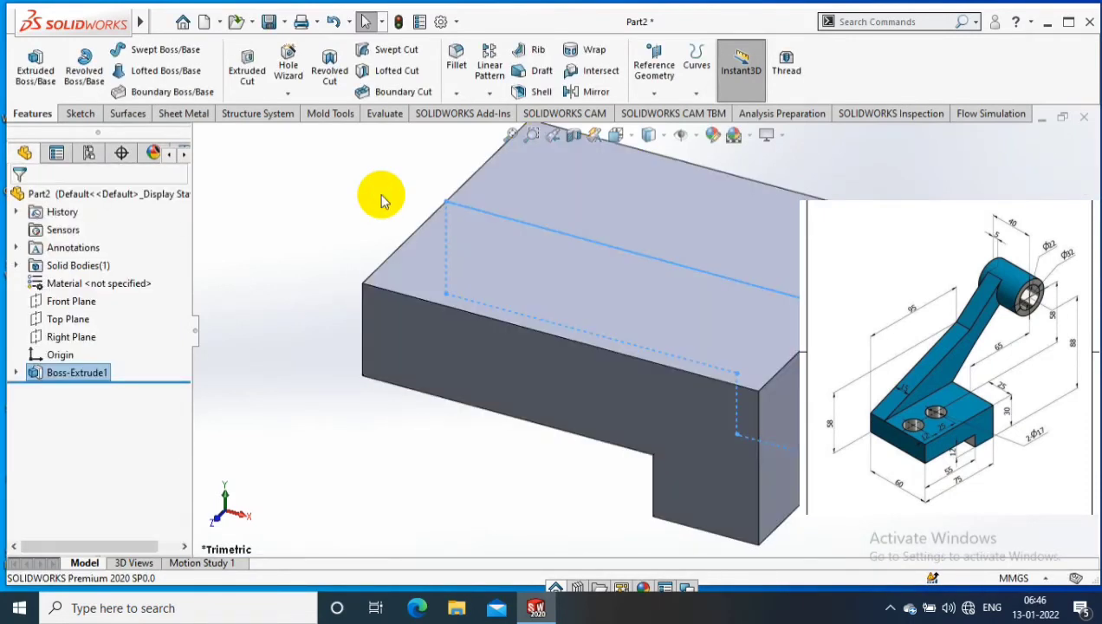
right_click(559, 241)
On the block's top face, sketch two circles side by side.
left_click(668, 175)
left_click(77, 114)
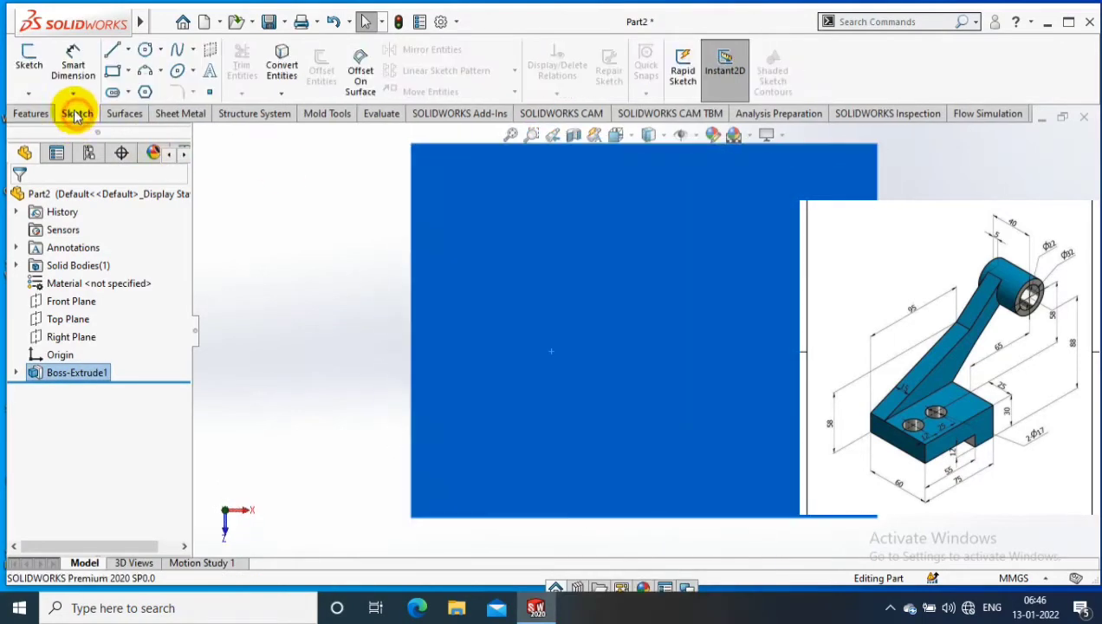
left_click(144, 56)
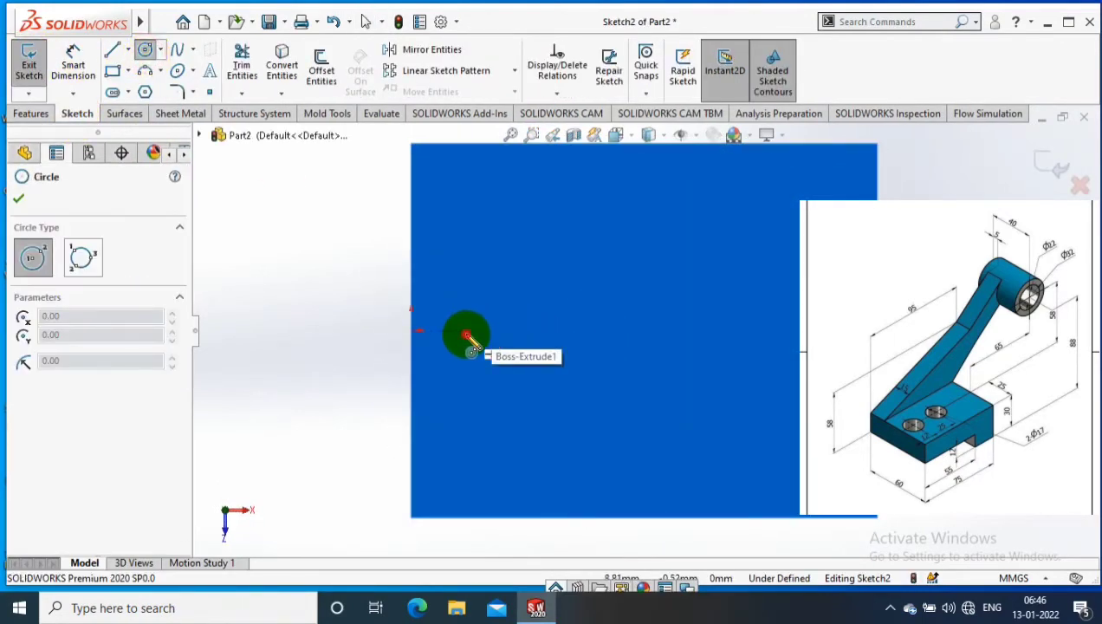
left_click(466, 331)
left_click(497, 339)
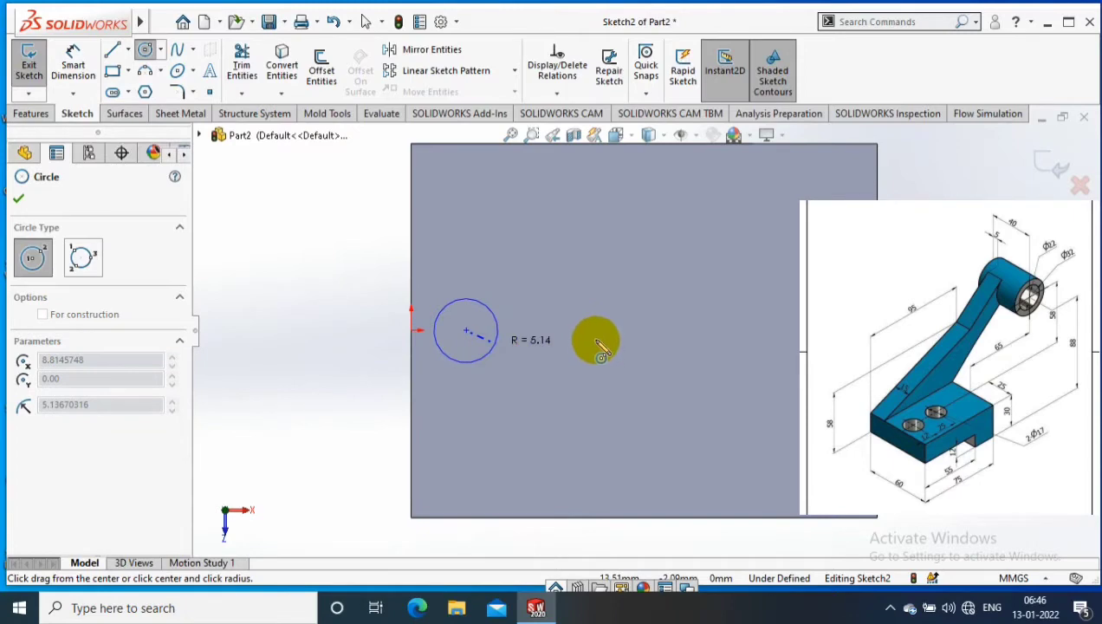
left_click(561, 330)
left_click(578, 366)
Dimension both circle diameters to 10 mm.
left_click(73, 56)
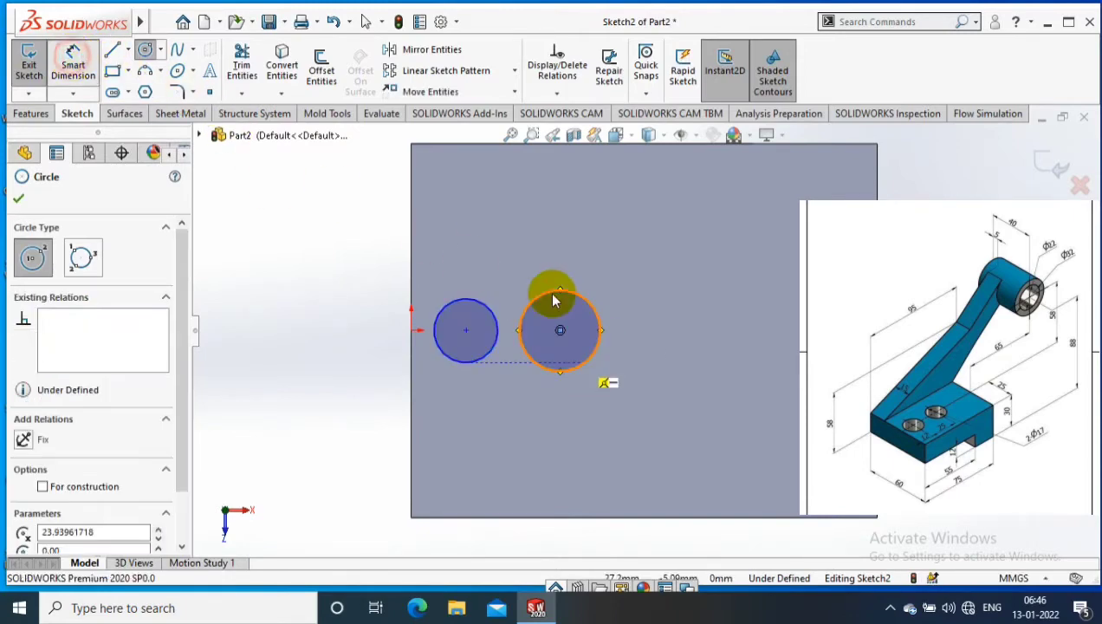
left_click(595, 310)
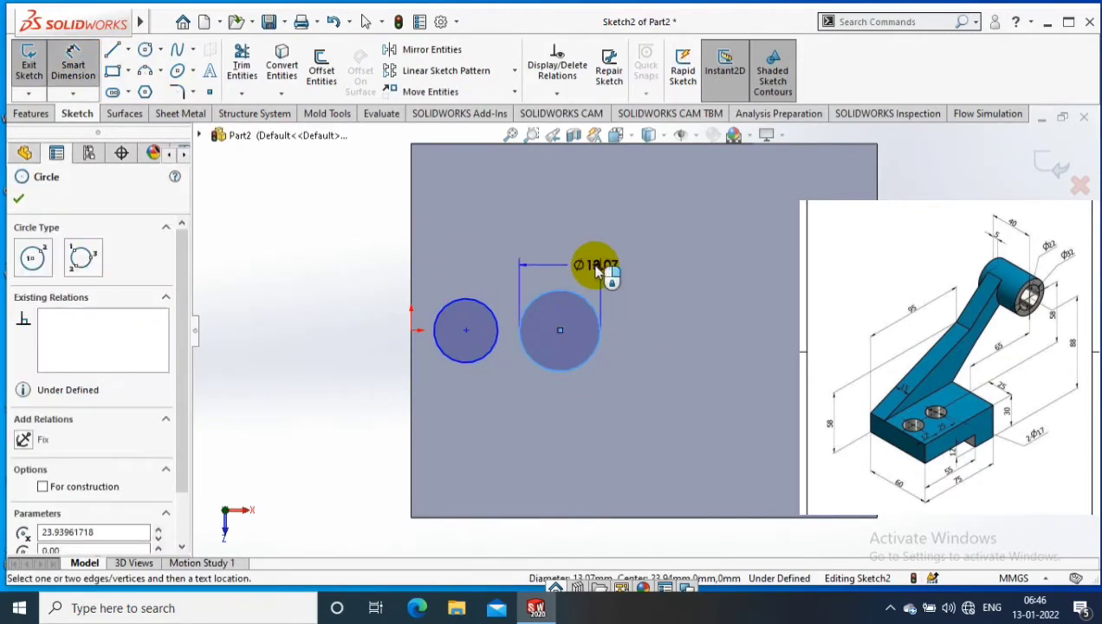
left_click(595, 273)
type("10")
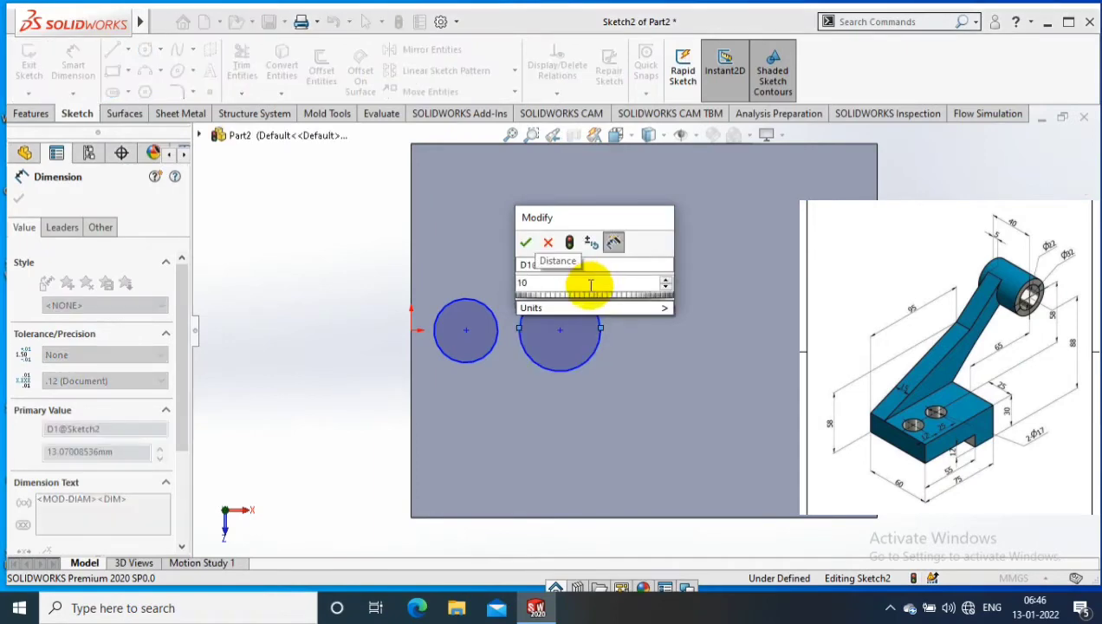
left_click(524, 298)
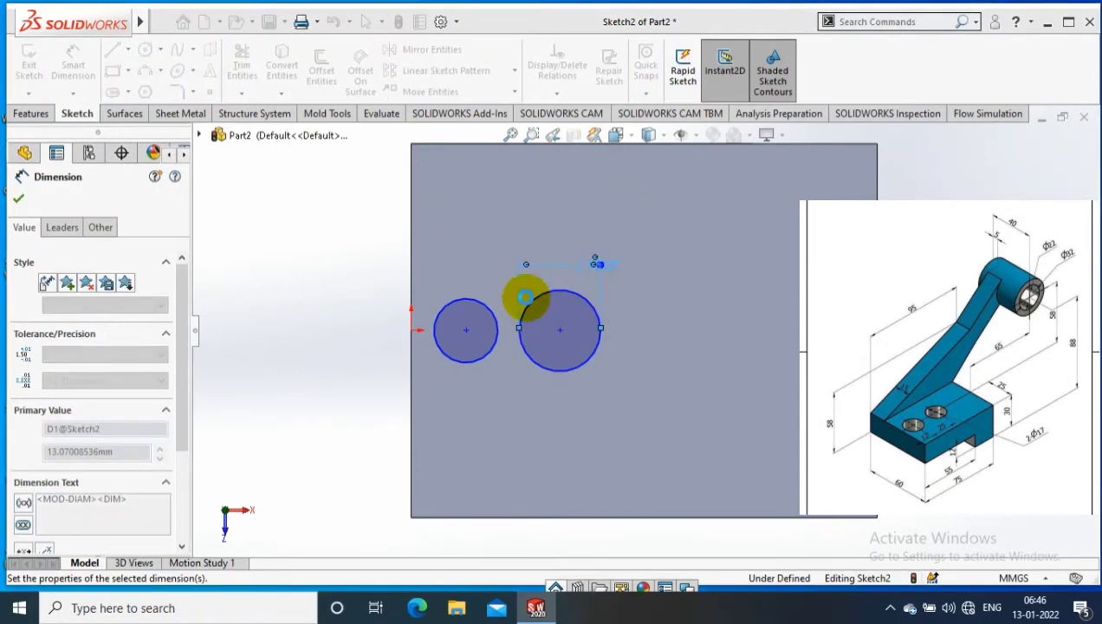
left_click(483, 303)
left_click(472, 269)
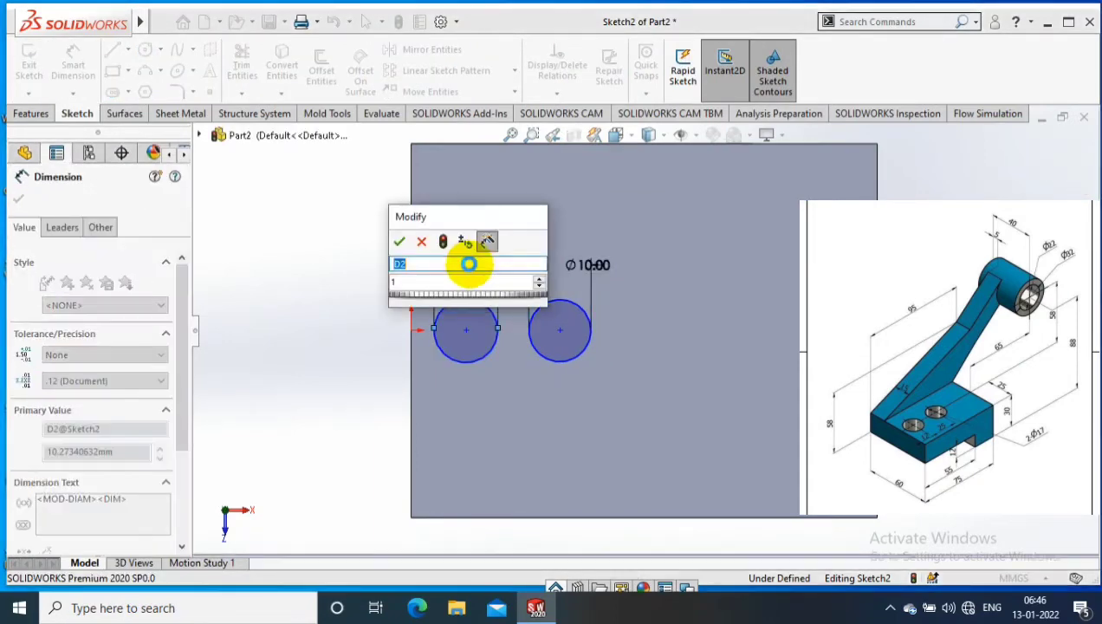
type("10")
key("Return")
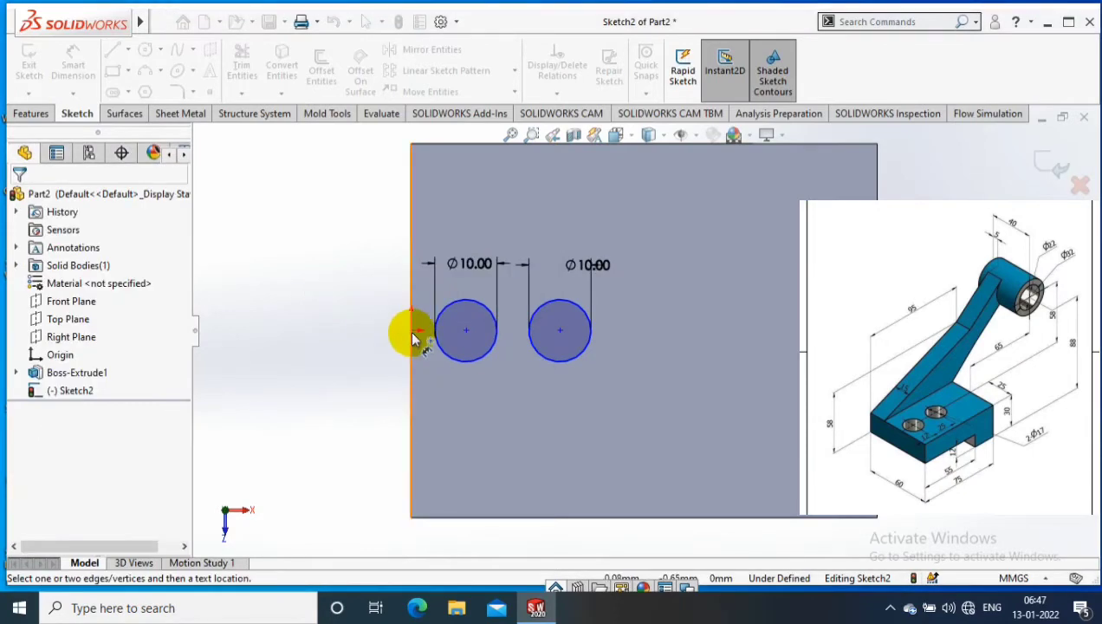
Place the left circle 12 mm from the origin and space the centres 25 mm apart.
left_click(456, 383)
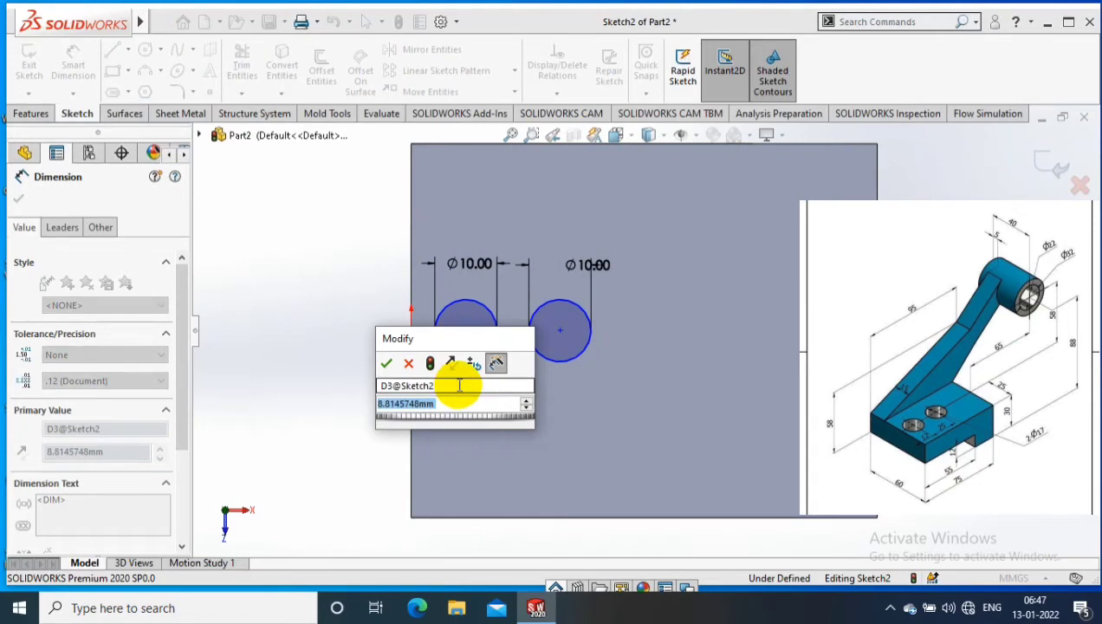
type("12")
key("Return")
left_click(485, 331)
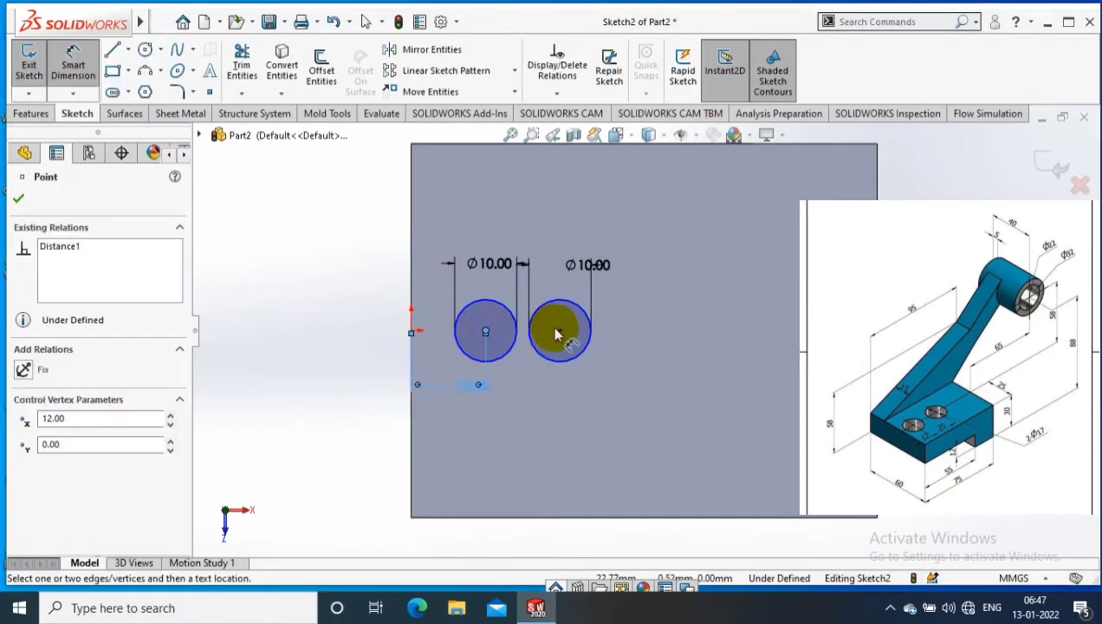
left_click(538, 424)
type("25")
key("Return")
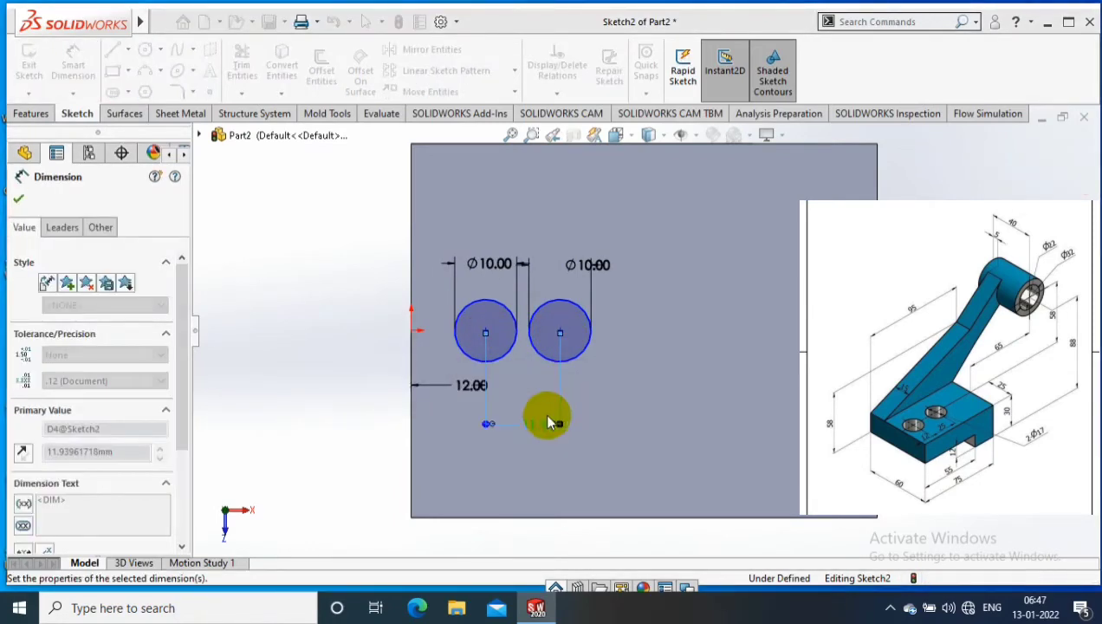
key("Escape")
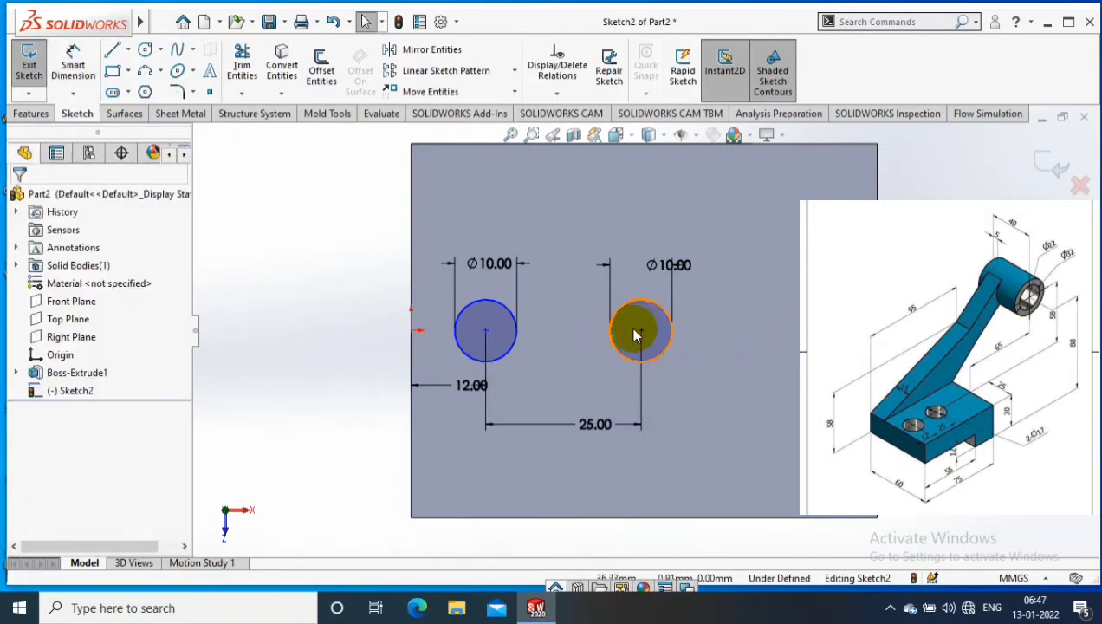
Add a Horizontal relation between the origin and both circle centres, then exit the sketch.
left_click(485, 331)
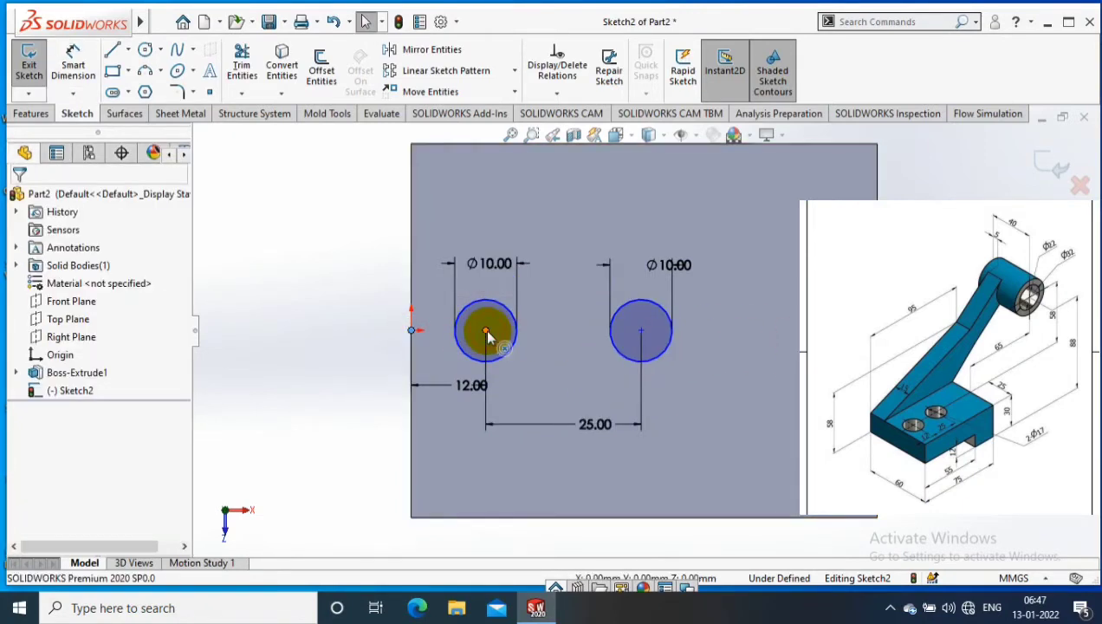
left_click(640, 334, "ctrl")
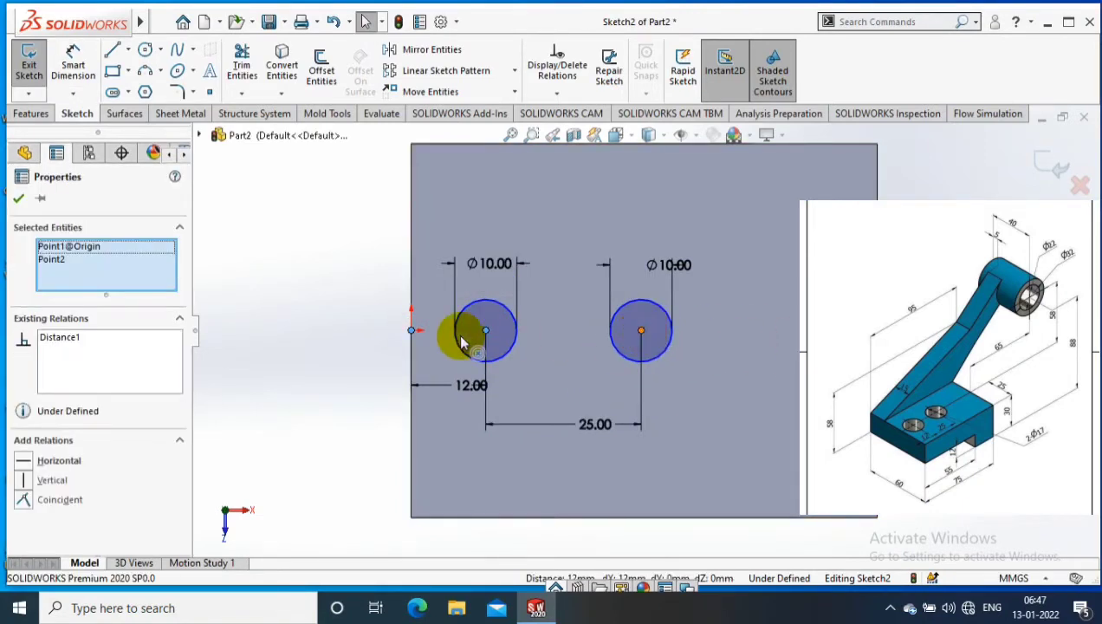
left_click(411, 330, "ctrl")
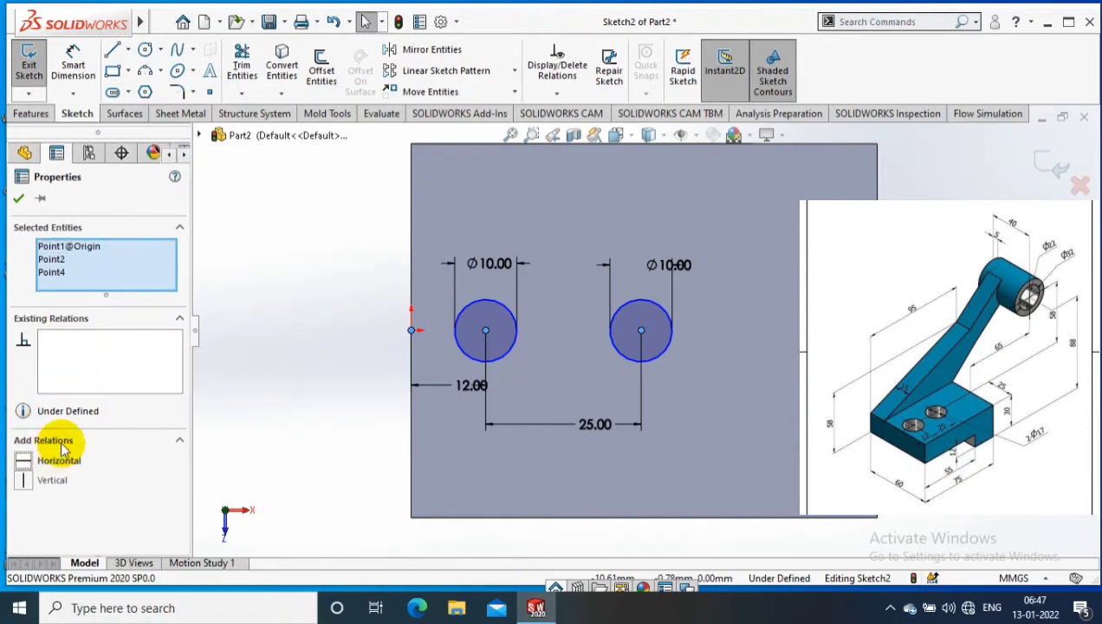
left_click(59, 456)
left_click(17, 202)
left_click(29, 62)
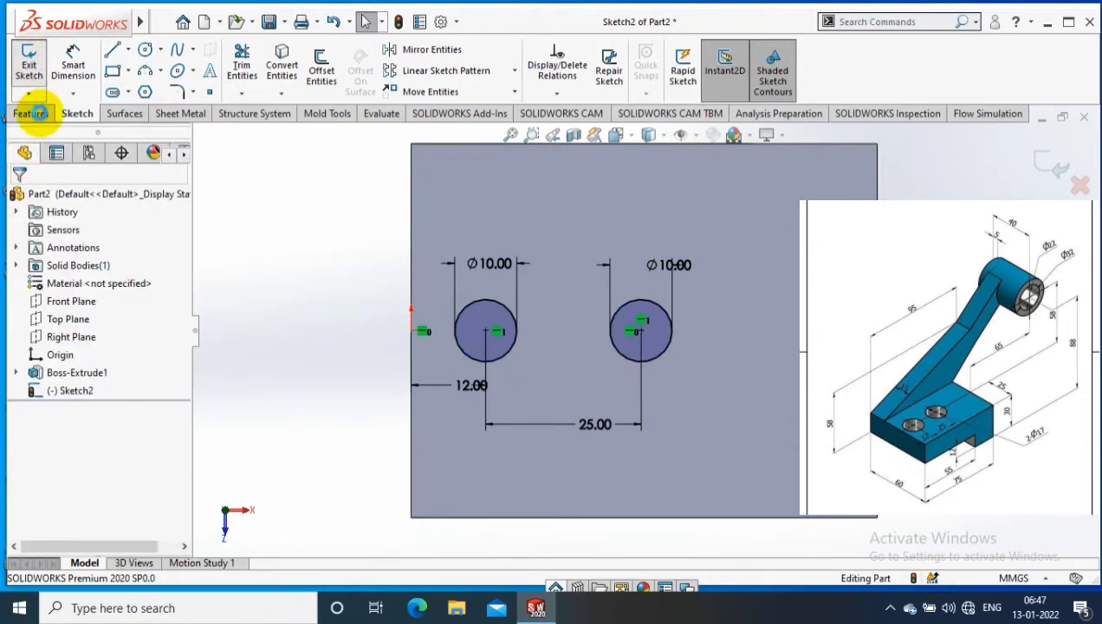
Extruded-cut both circles Through All - Both to make two holes in the block.
left_click(32, 114)
left_click(247, 69)
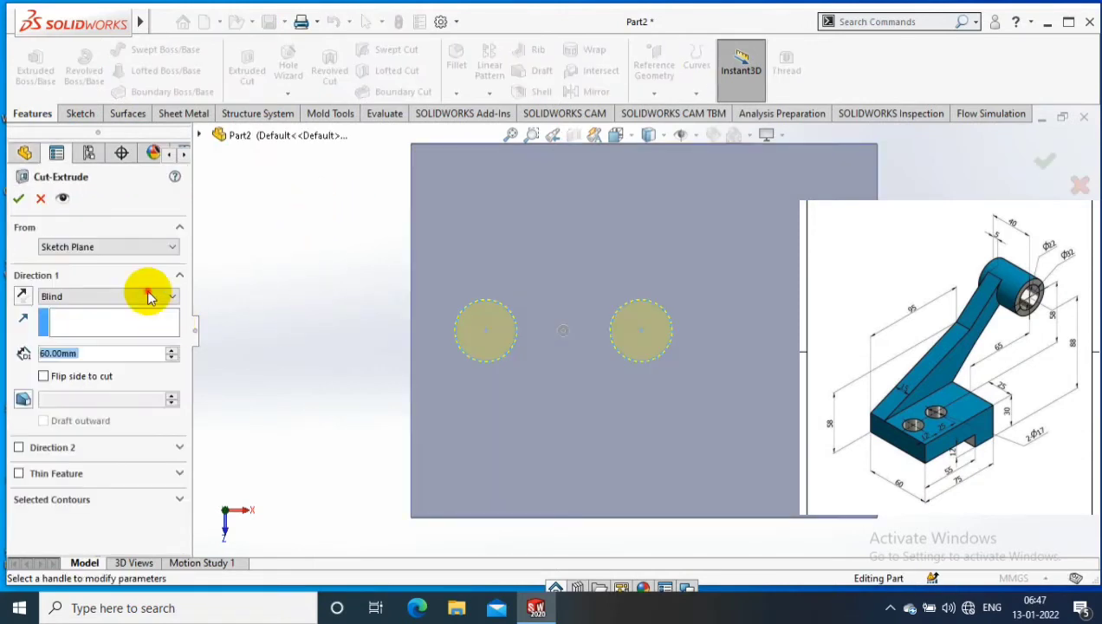
left_click(149, 297)
left_click(120, 345)
left_click(122, 296)
left_click(87, 331)
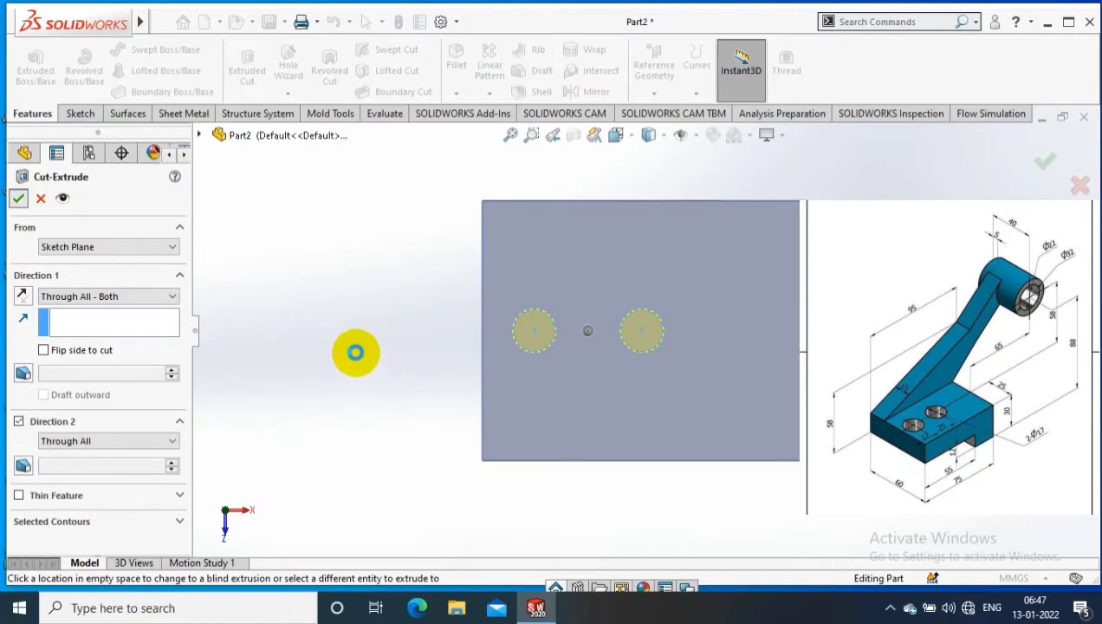
right_click(355, 352)
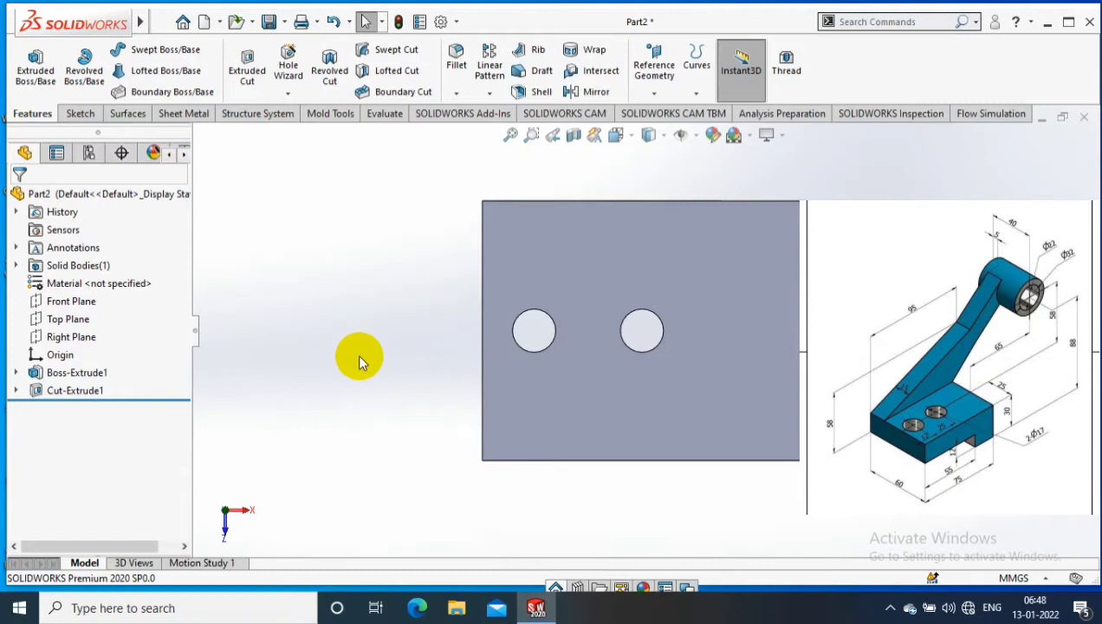
mouse_move(360, 357)
middle_mouse_down()
mouse_move(487, 236)
mouse_move(481, 249)
middle_mouse_up()
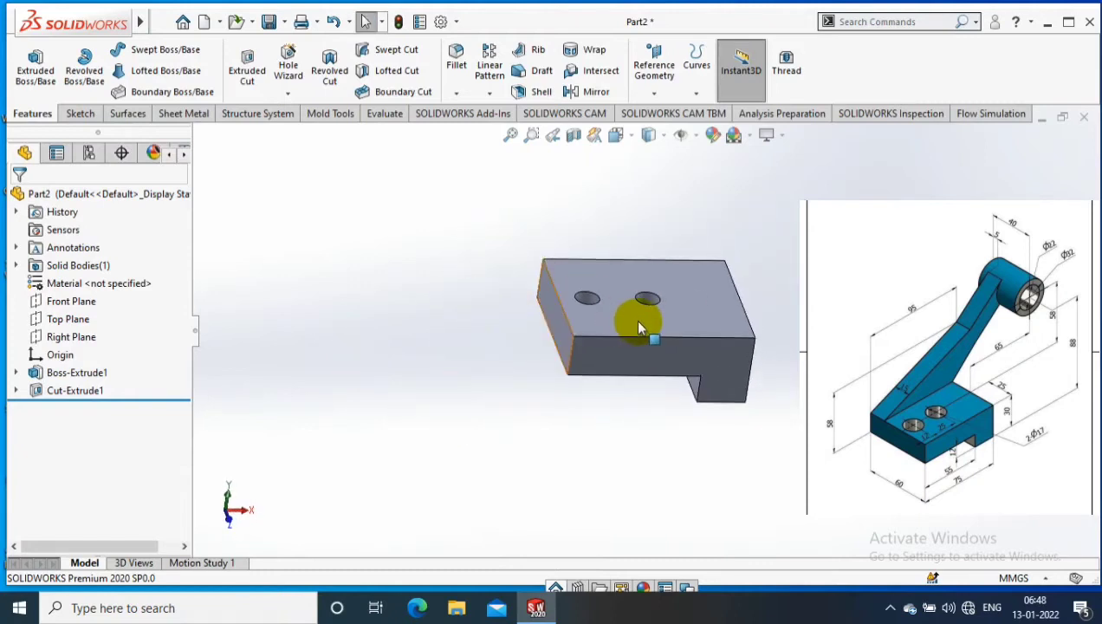
Start a sketch normal to the block face and draw a circle above the block.
middle_click_drag(514, 303, 751, 368)
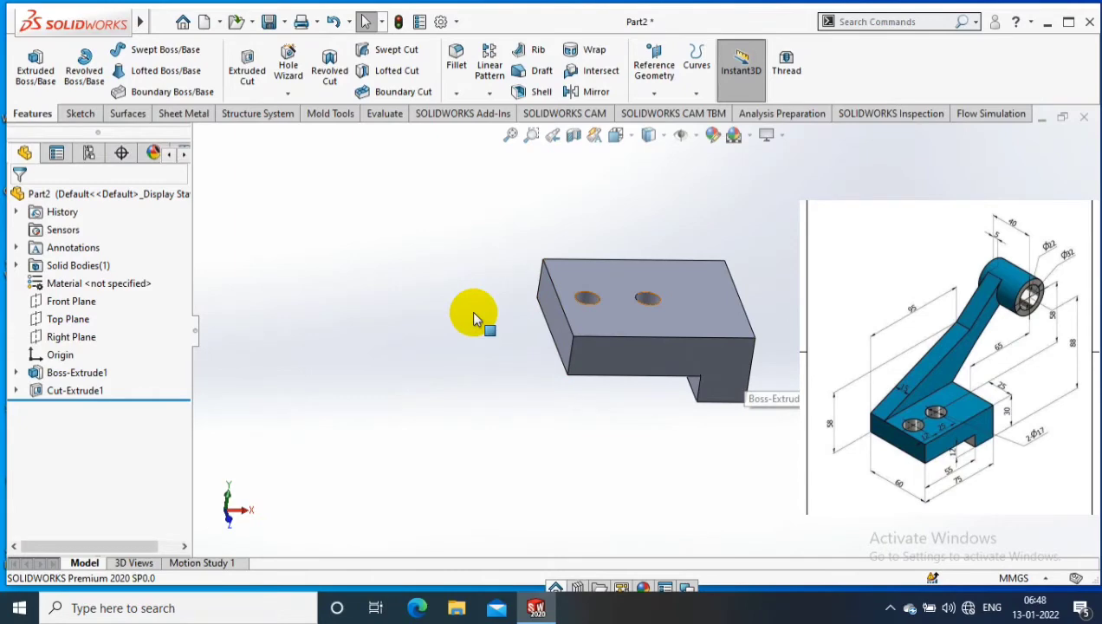
middle_click_drag(470, 310, 582, 300)
right_click(582, 300)
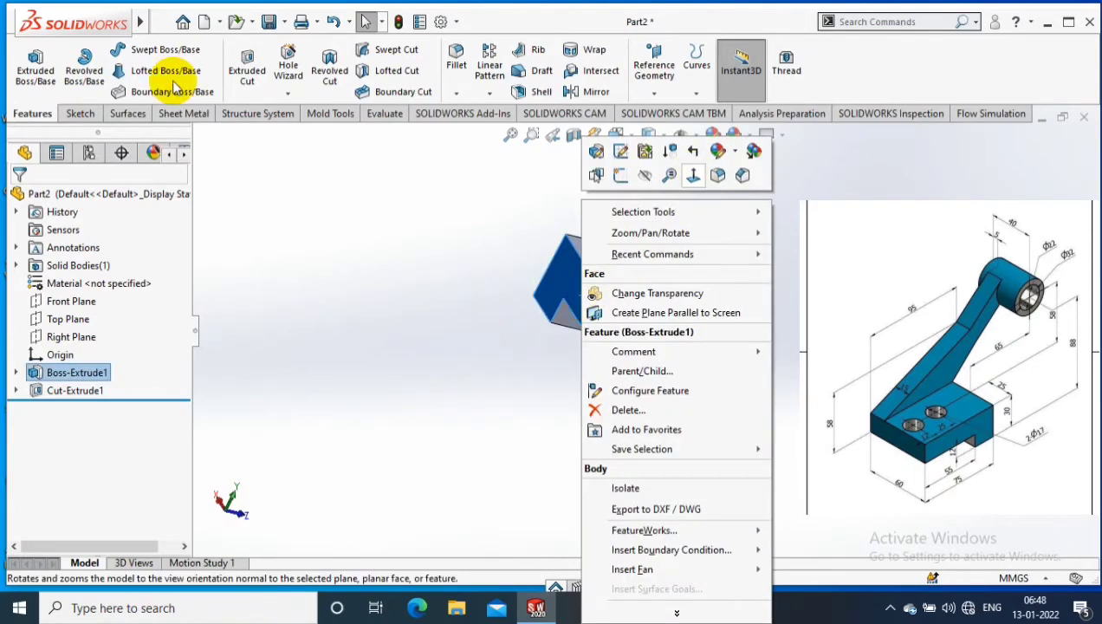
left_click(693, 175)
left_click(80, 114)
left_click(28, 69)
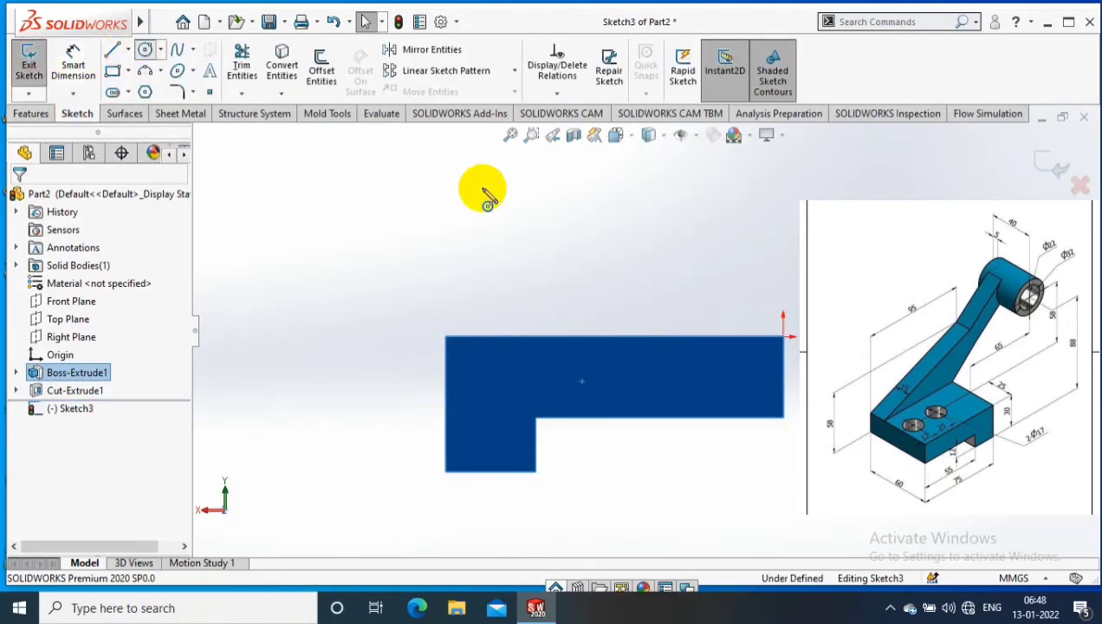
left_click_drag(447, 173, 447, 216)
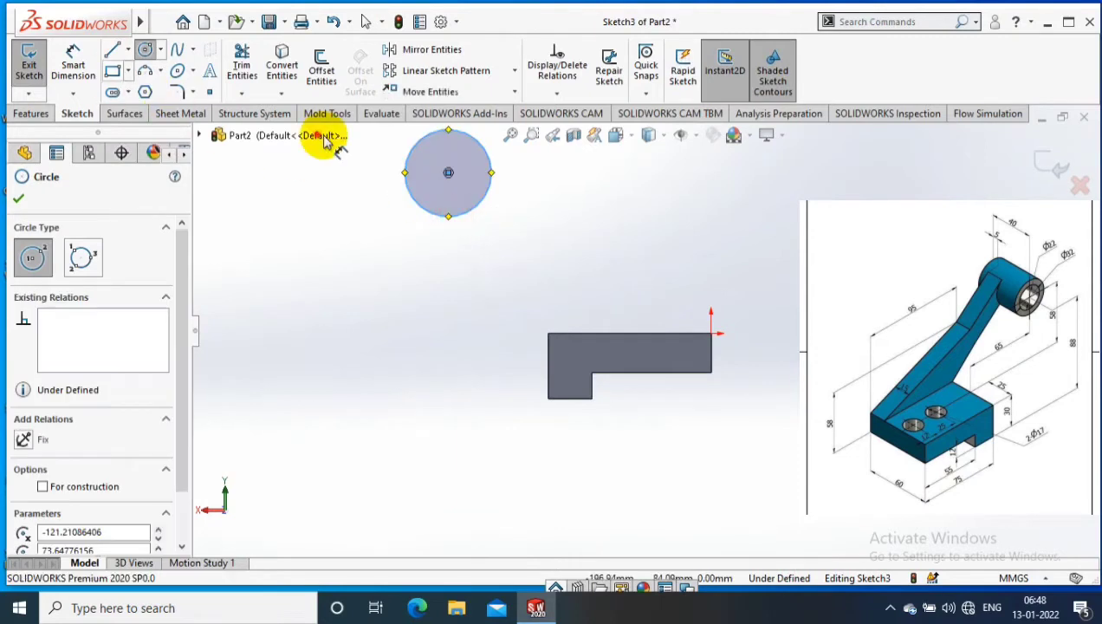
key("Escape")
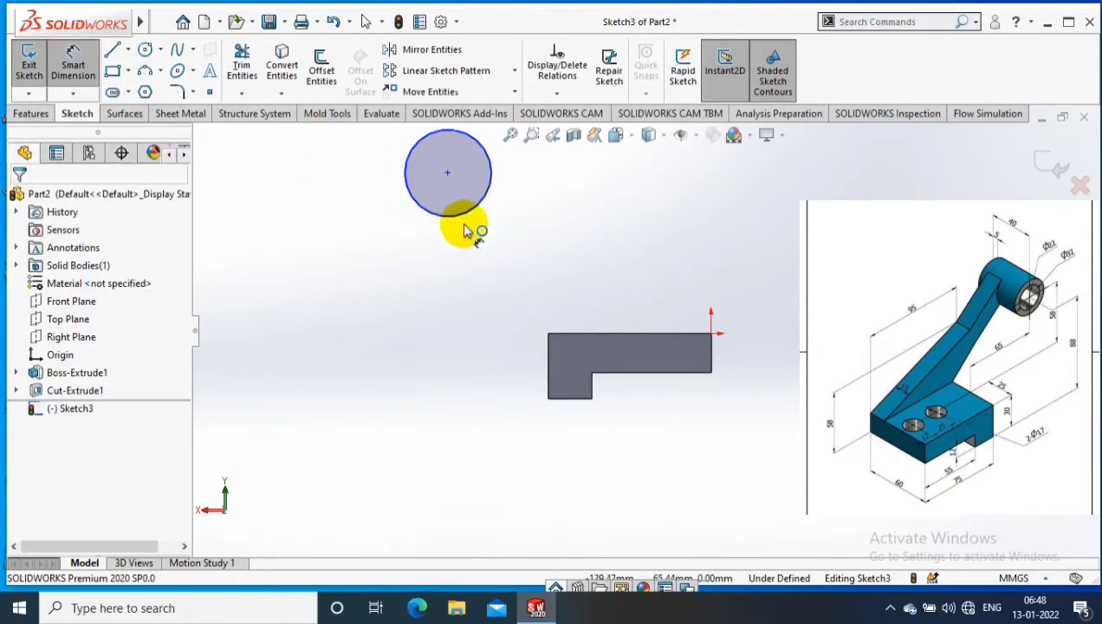
Locate the circle centre 58 mm above and 65 mm across from the block.
left_click(606, 333)
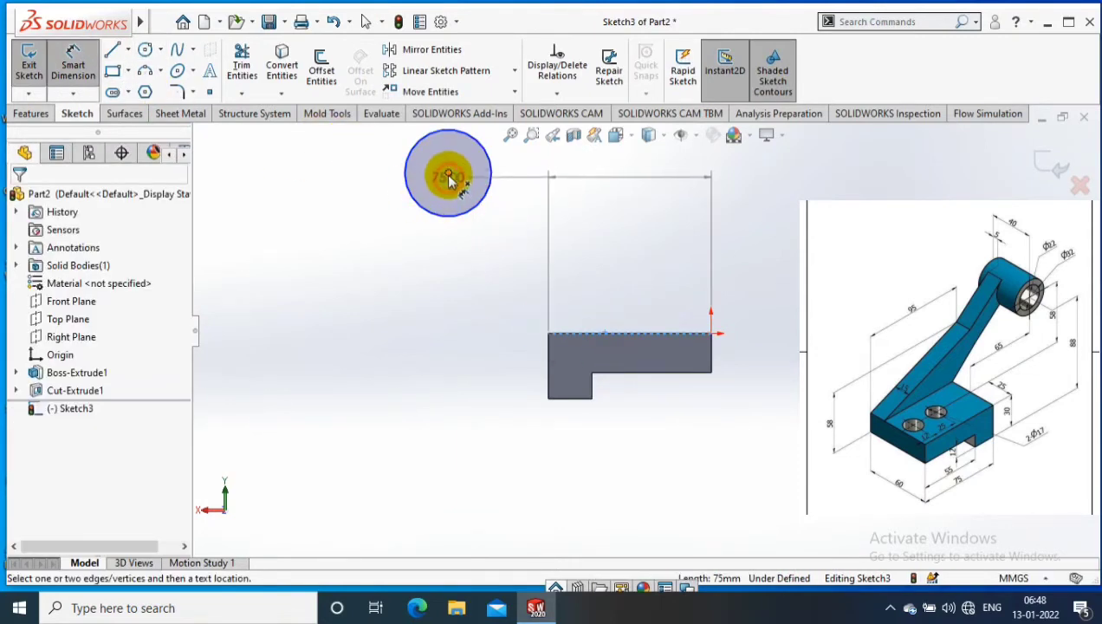
left_click(448, 173)
left_click(615, 229)
type("58")
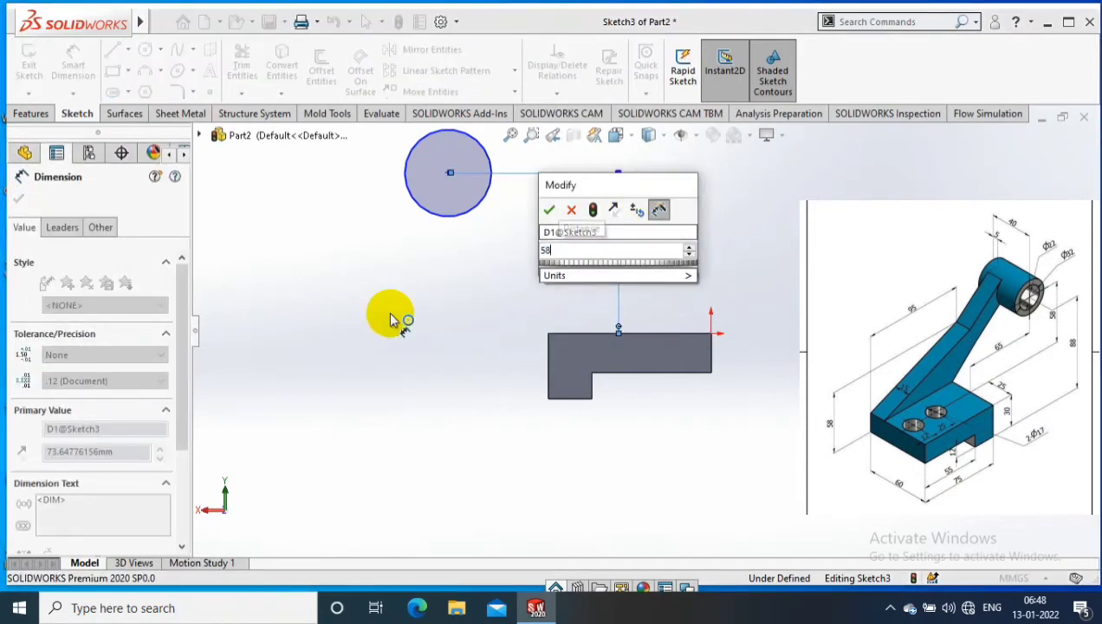
key("Return")
left_click(447, 206)
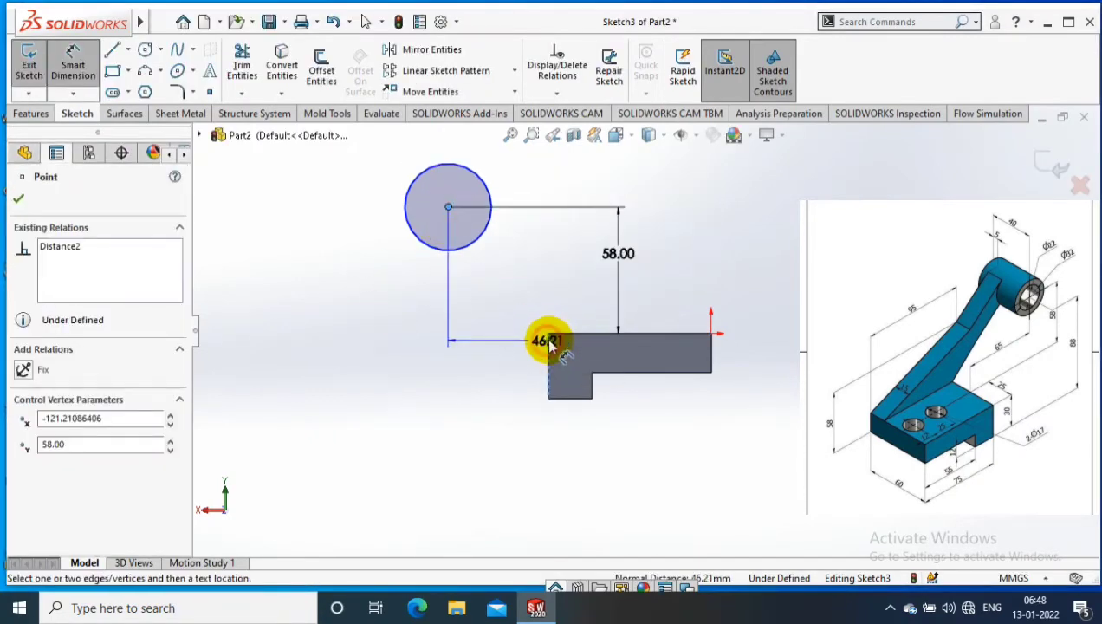
left_click(472, 303)
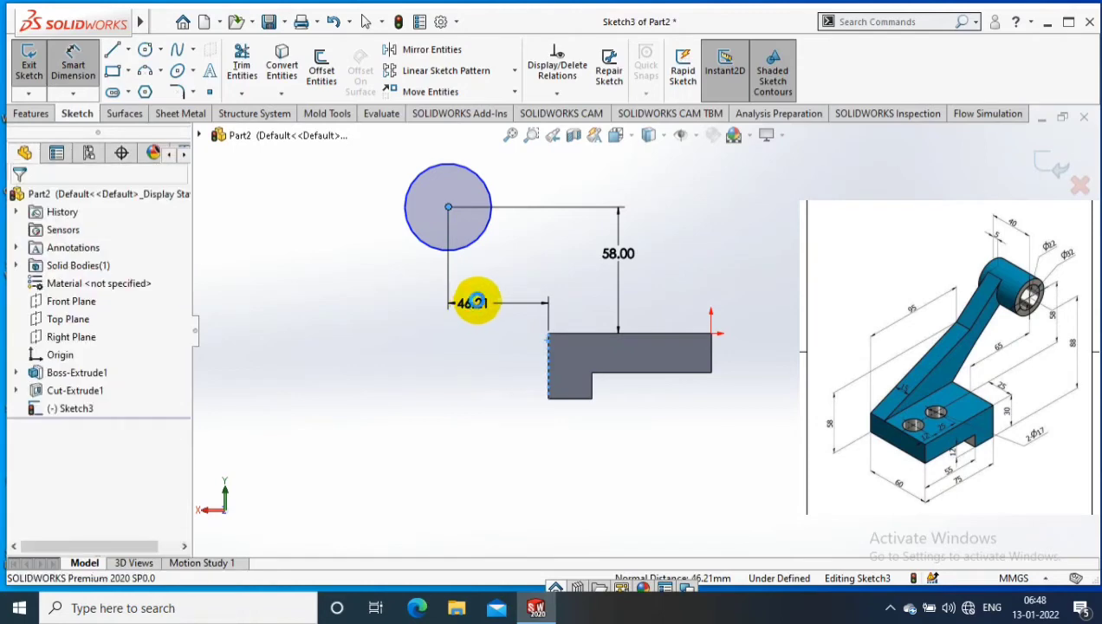
type("65")
key("Return")
Set the circle diameter to 32 mm and exit the sketch.
left_click(390, 257)
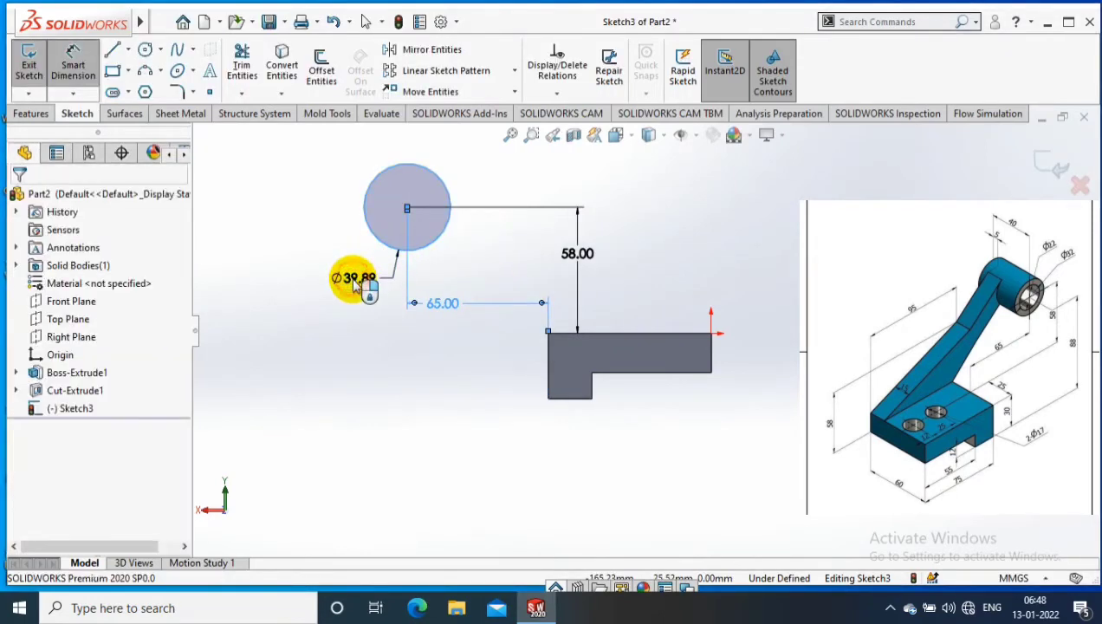
left_click(364, 274)
type("32")
key("Return")
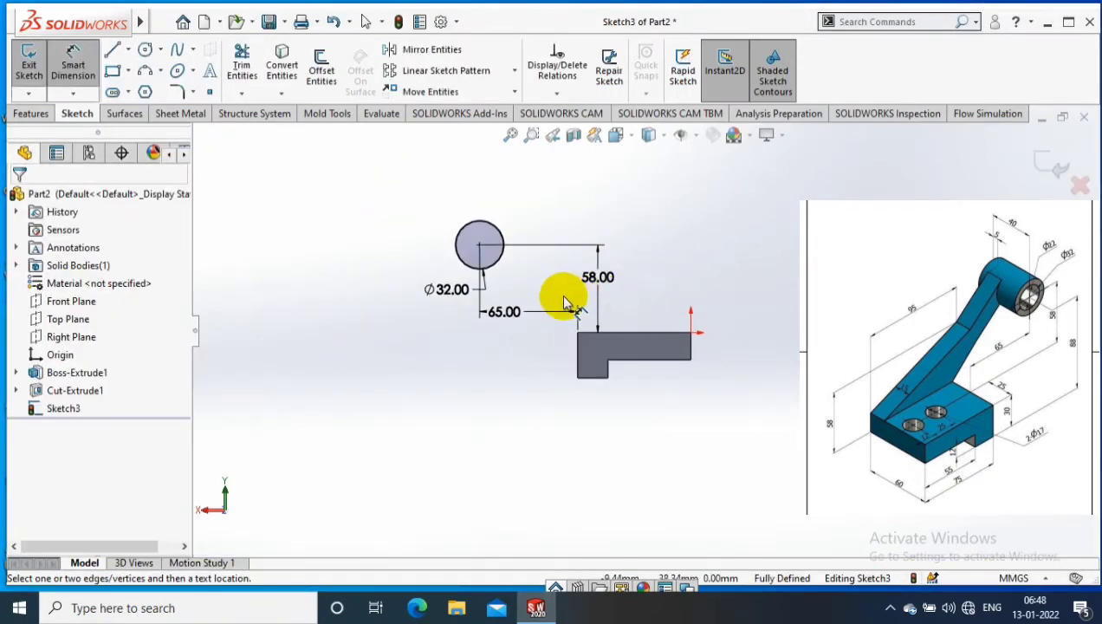
left_click(1052, 164)
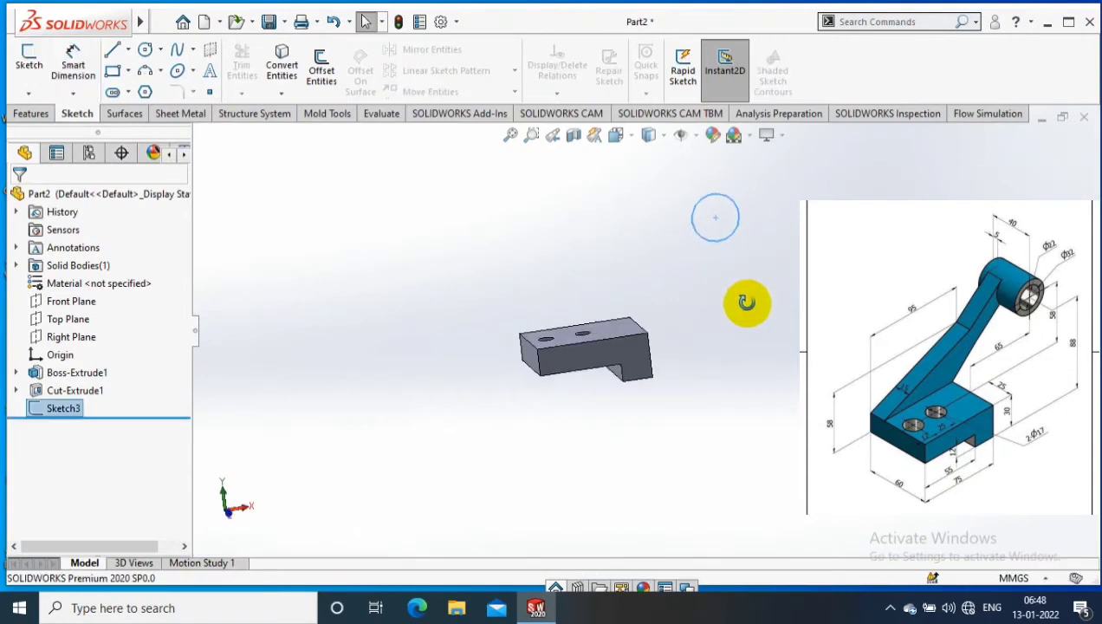
Extrude the Ø32 circle 5 mm Blind in Direction 1 and 35 mm in Direction 2.
left_click(31, 113)
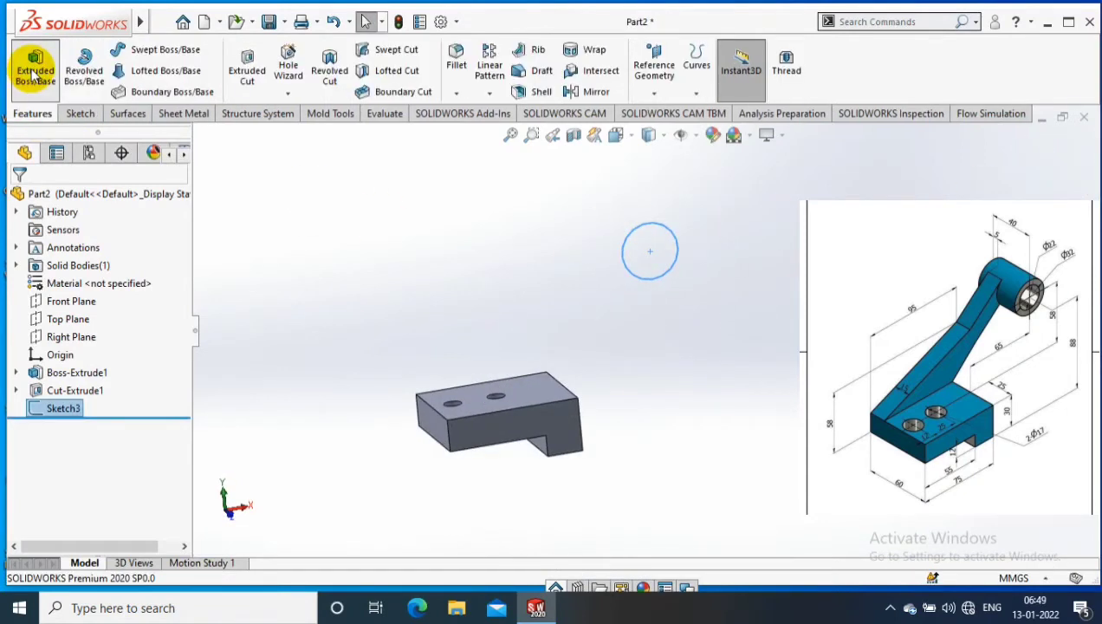
left_click(35, 71)
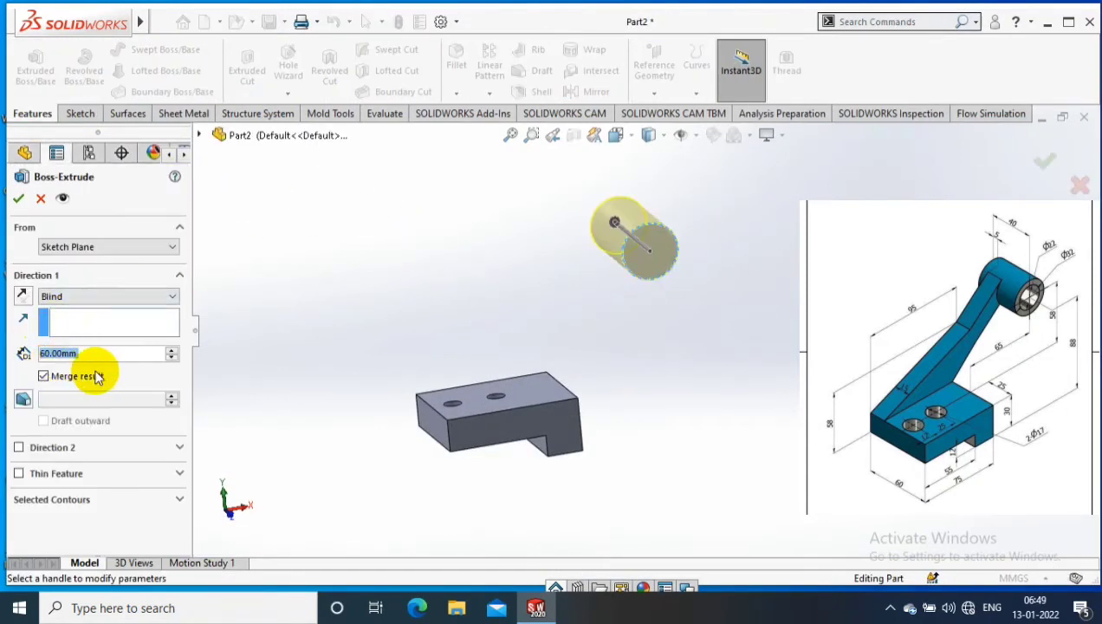
type("5")
key("Return")
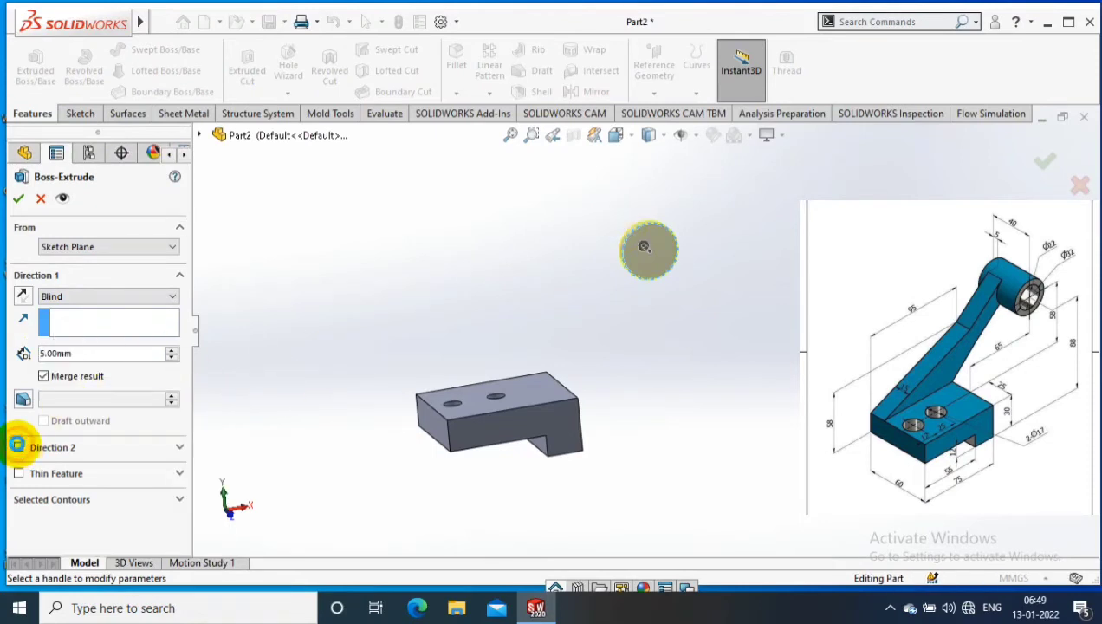
left_click(96, 448)
type("35")
key("Return")
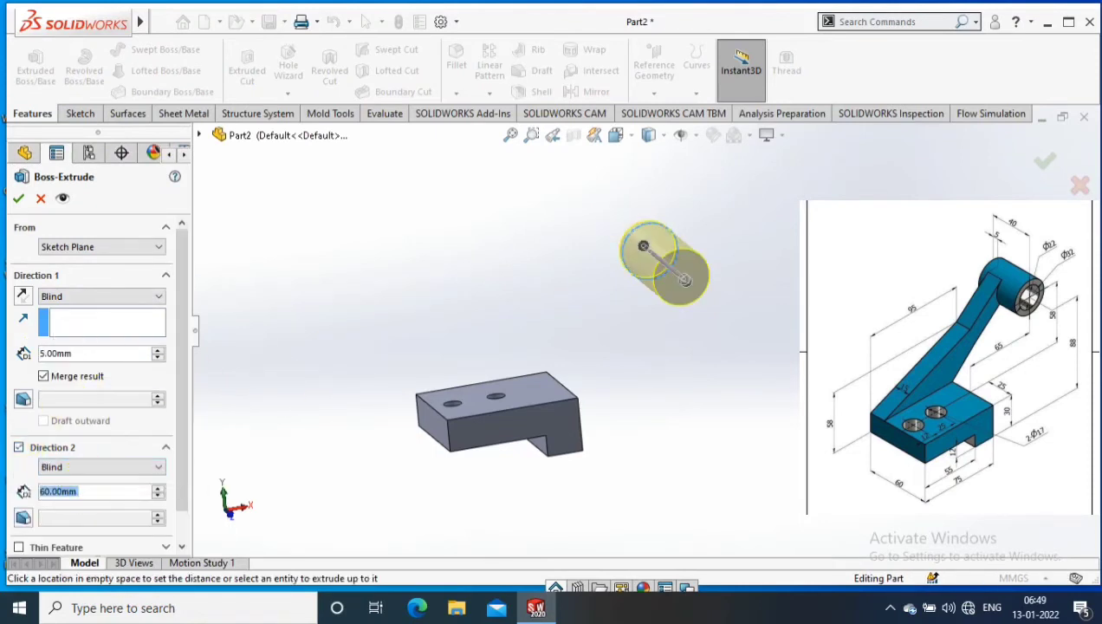
left_click(21, 197)
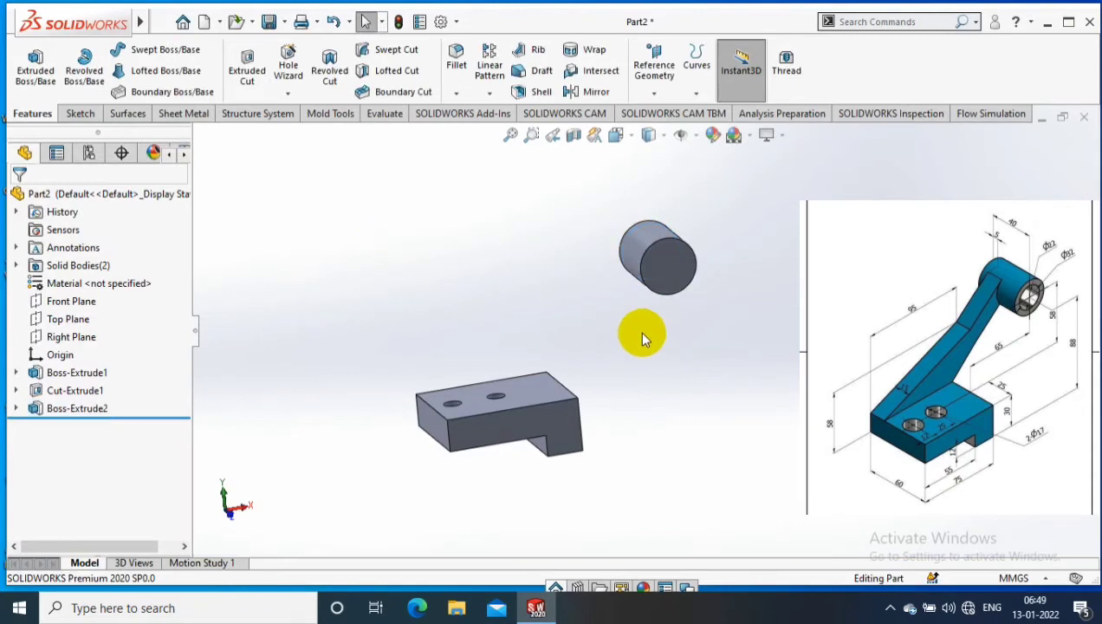
middle_click_drag(641, 332, 627, 327)
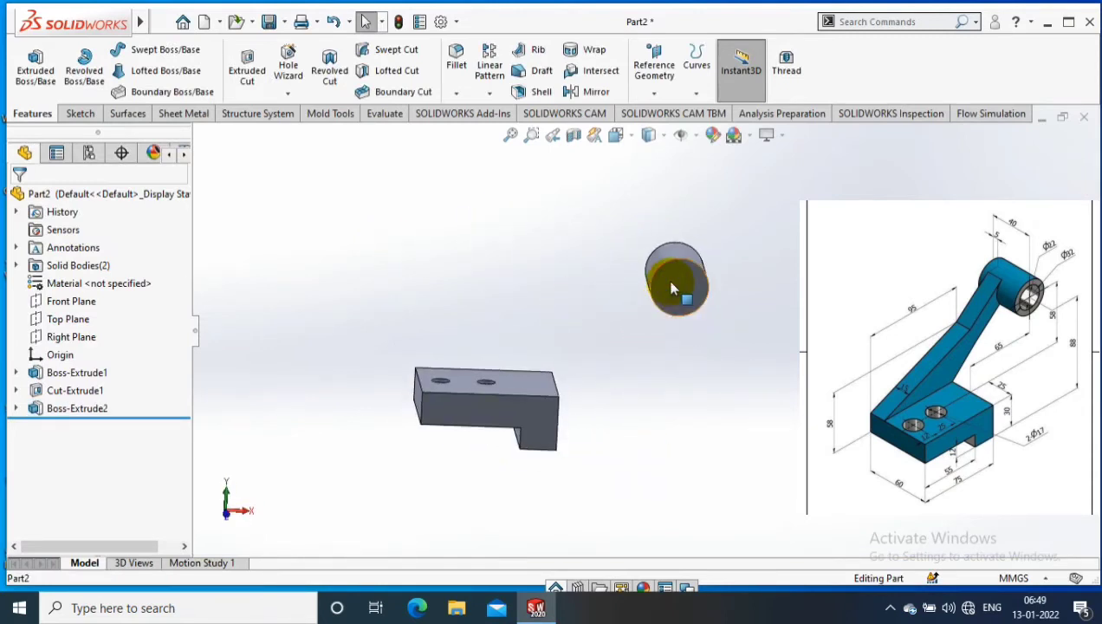
Start a sketch normal to the cylinder end face and draw a line from the block corner toward the boss.
right_click(698, 284)
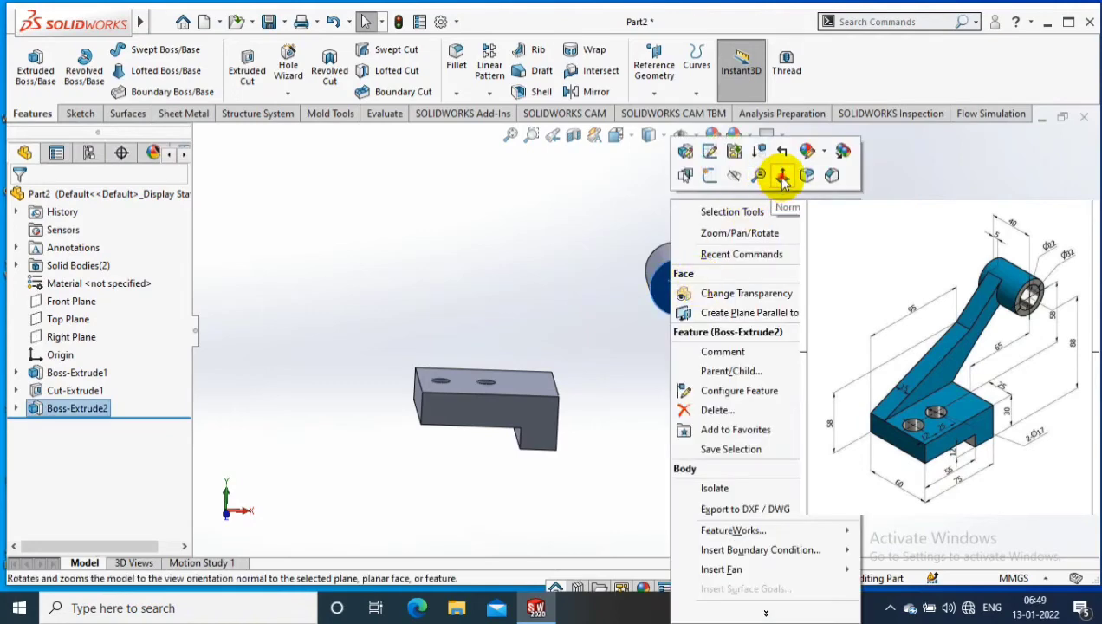
left_click(777, 172)
left_click(80, 114)
left_click(28, 65)
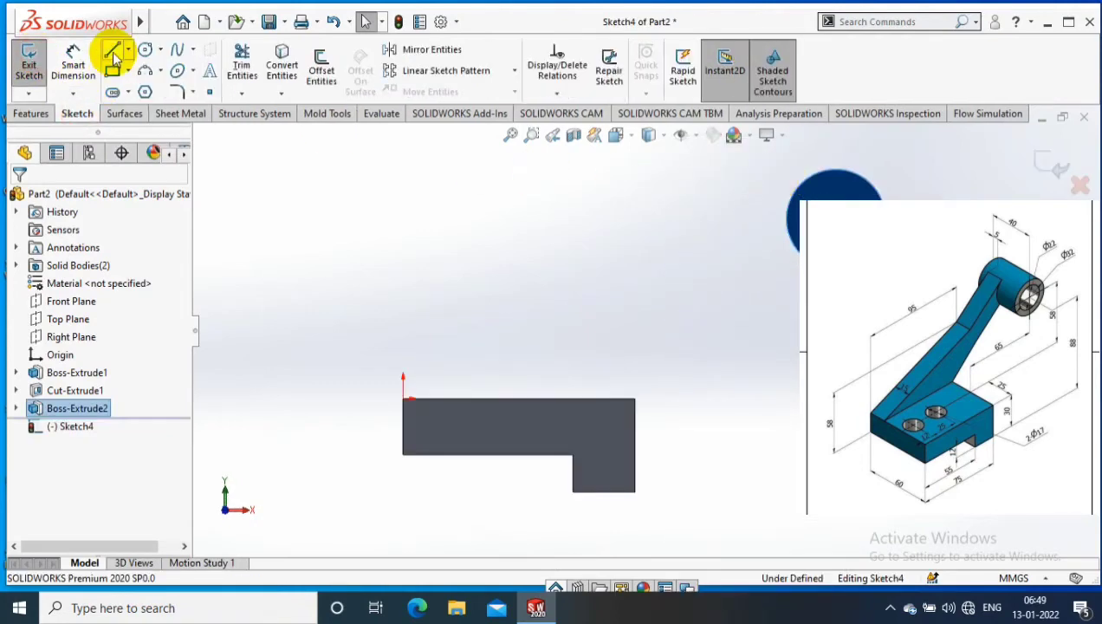
left_click(113, 52)
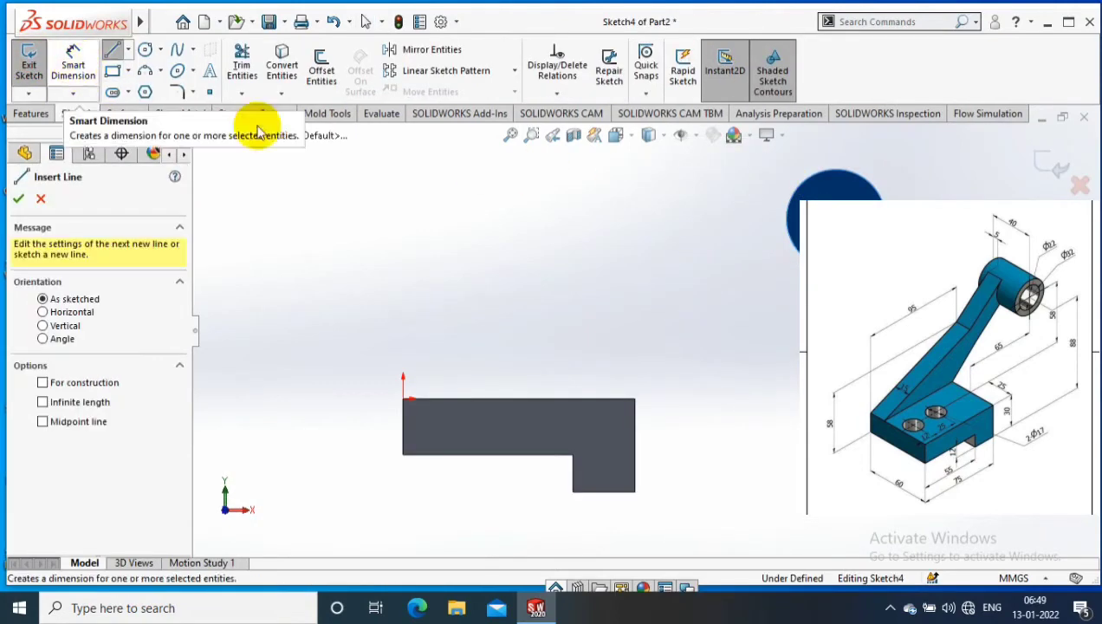
left_click(404, 398)
left_click(823, 191)
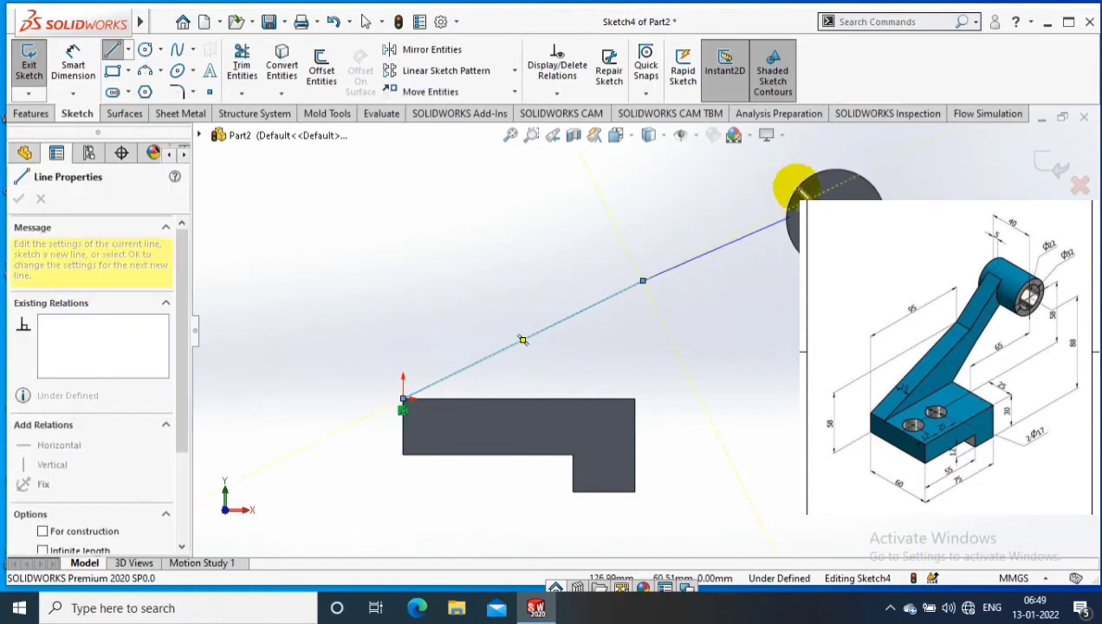
Dimension the line's bend point 58 mm above its lower endpoint.
scroll(522, 340, "down", 3)
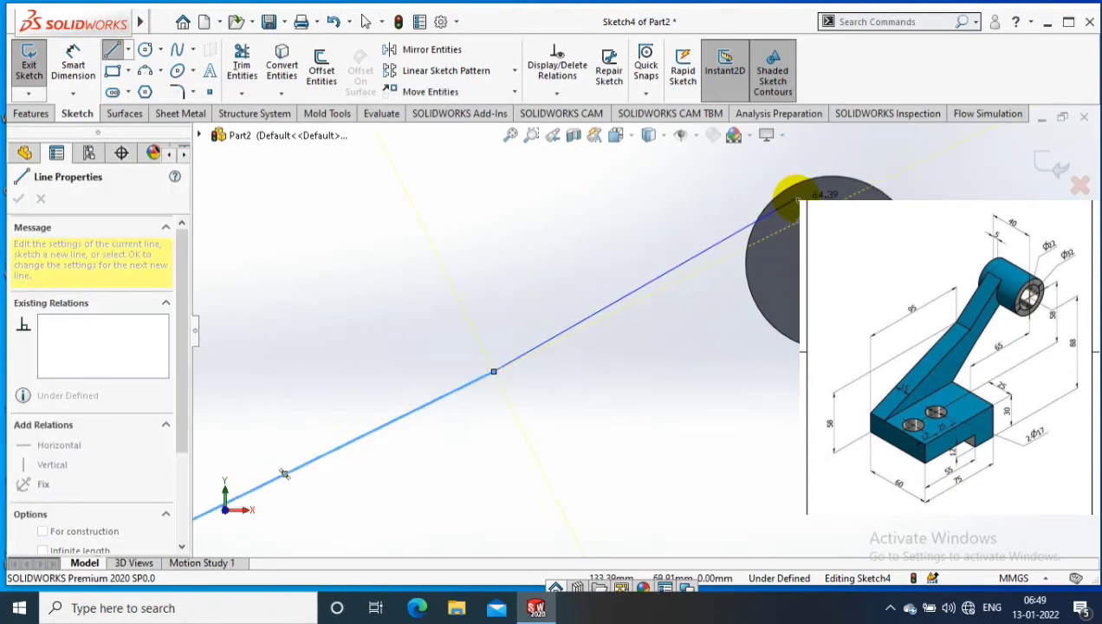
left_click(74, 61)
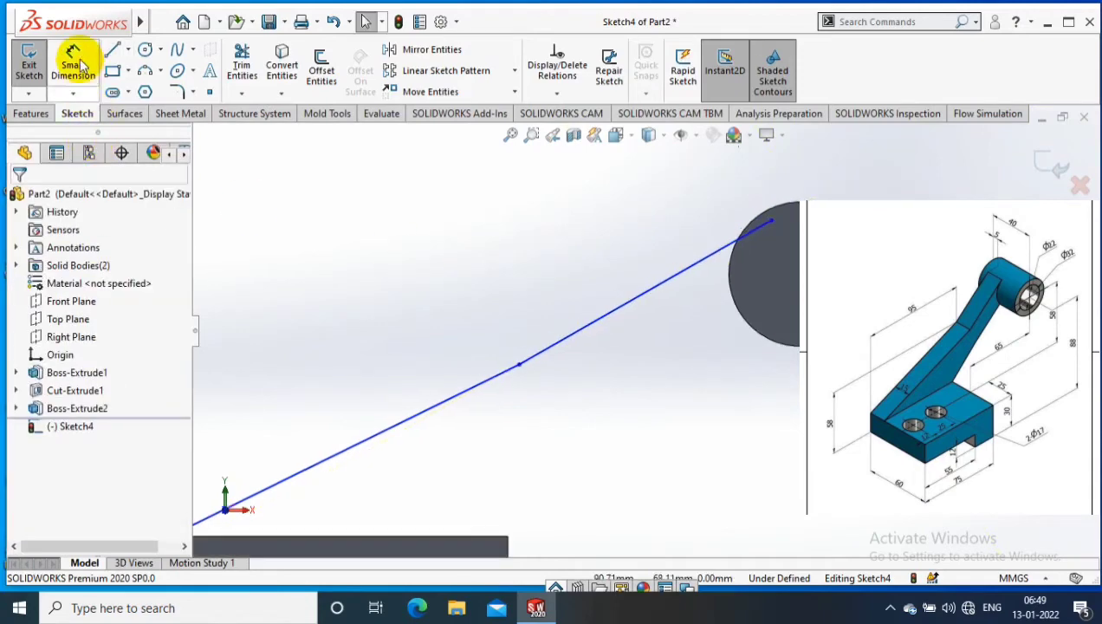
scroll(434, 287, "up", 3)
scroll(437, 295, "down", 1)
scroll(485, 316, "down", 1)
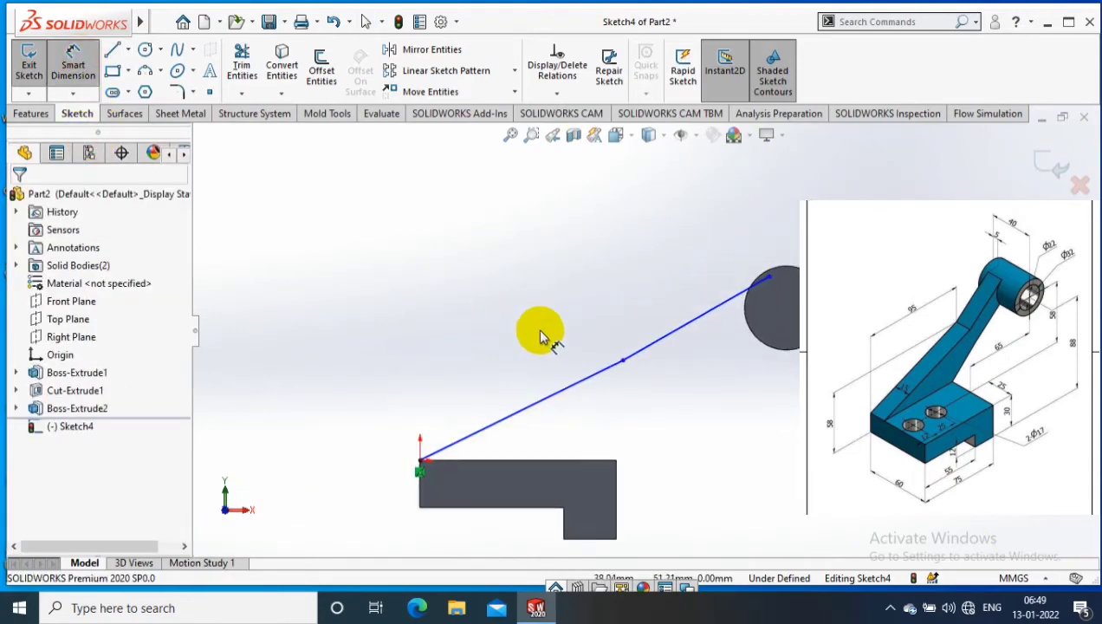
left_click(621, 363)
left_click(419, 460)
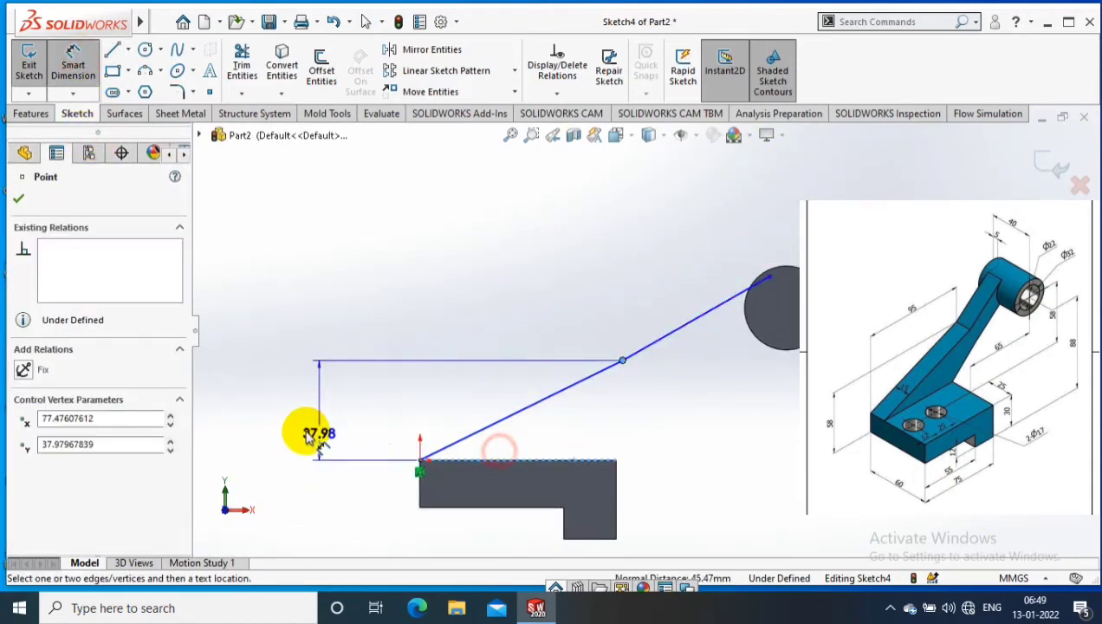
left_click(305, 429)
type("58")
key("Return")
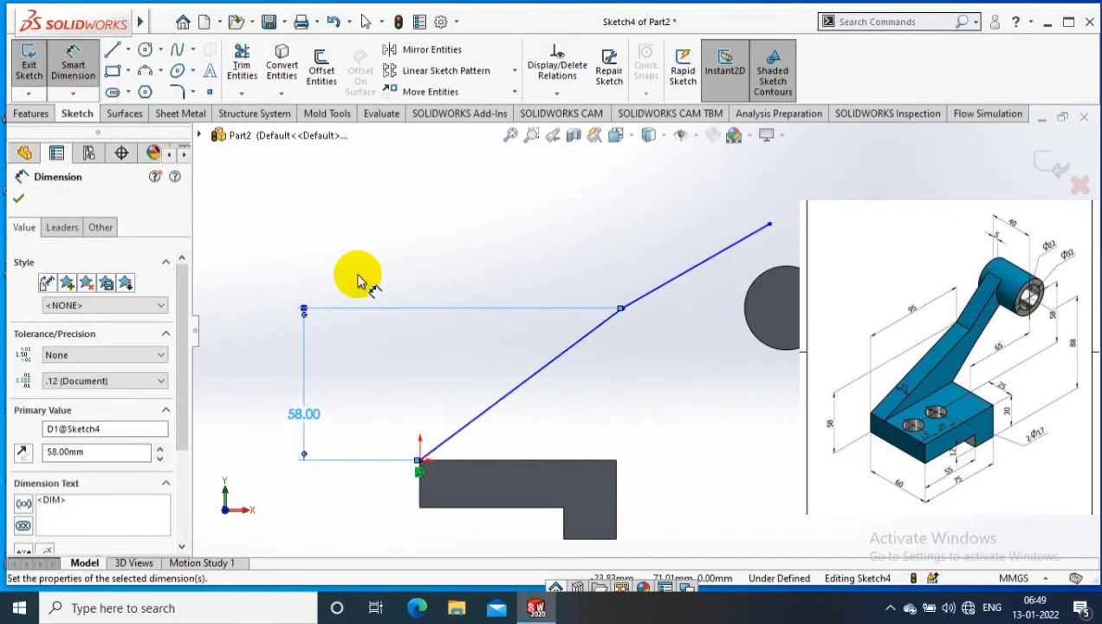
left_click(394, 250)
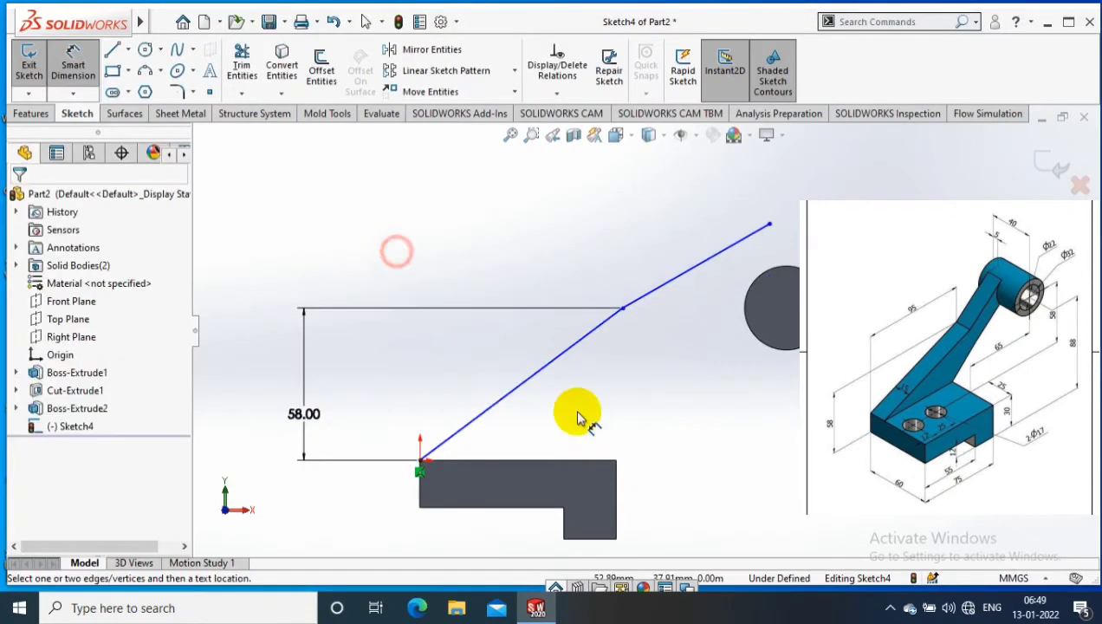
Set the bend point's horizontal distance to 95 mm.
left_click(623, 309)
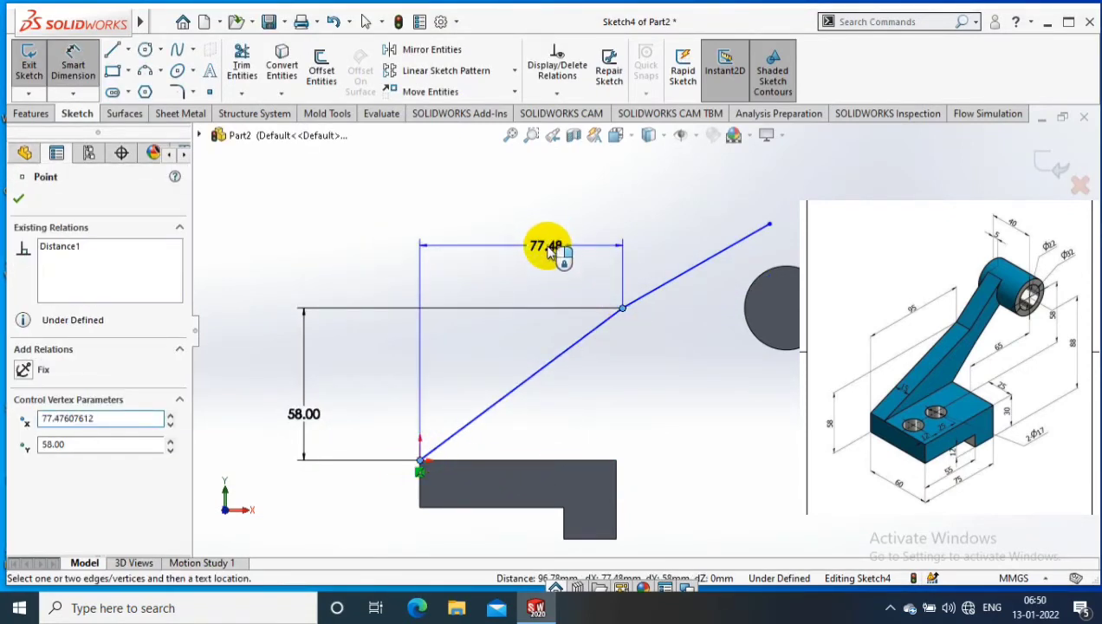
left_click(547, 249)
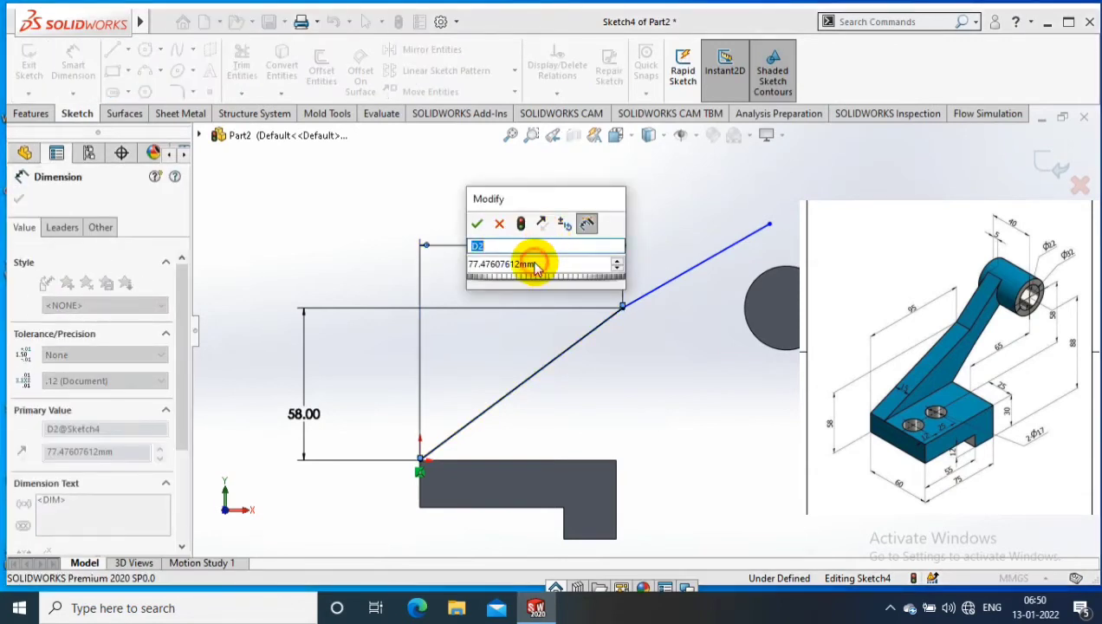
left_click(538, 263)
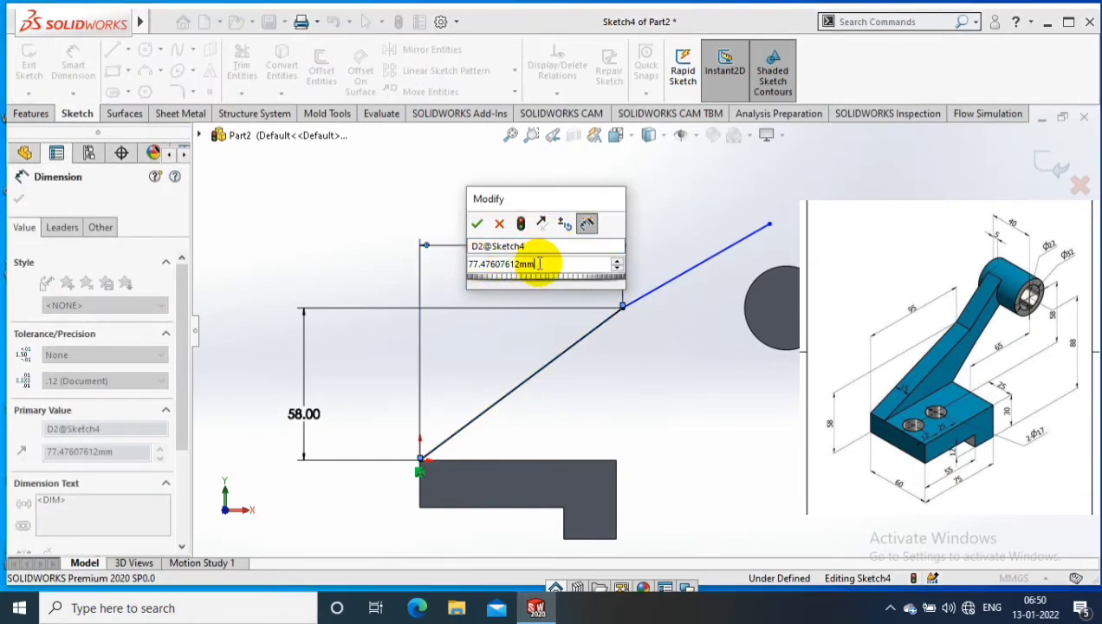
double_click(544, 264)
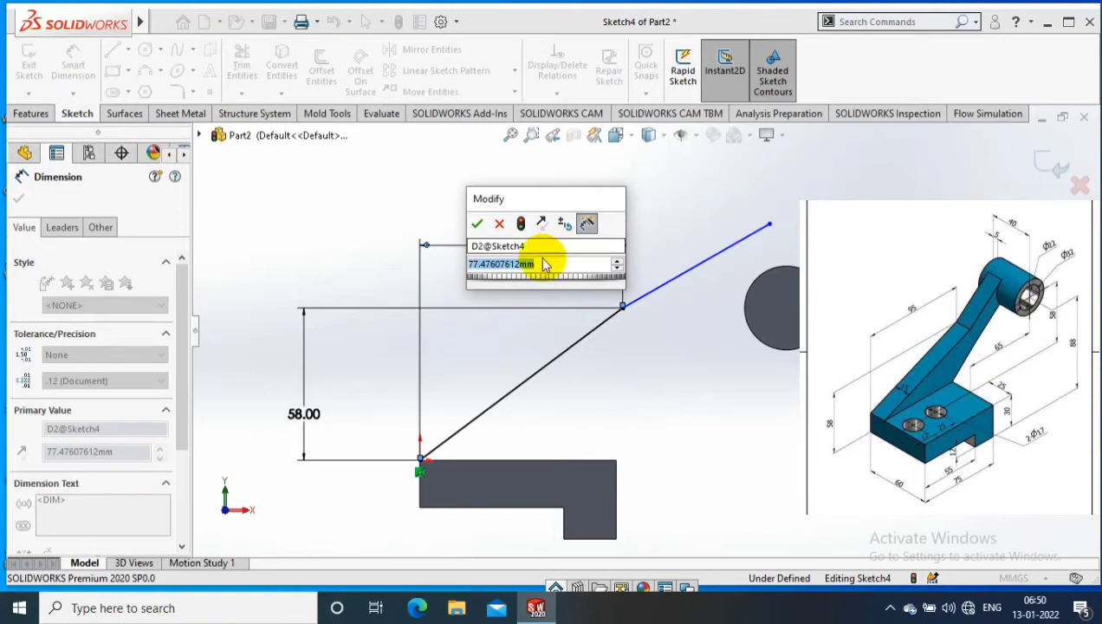
type("95")
key("Return")
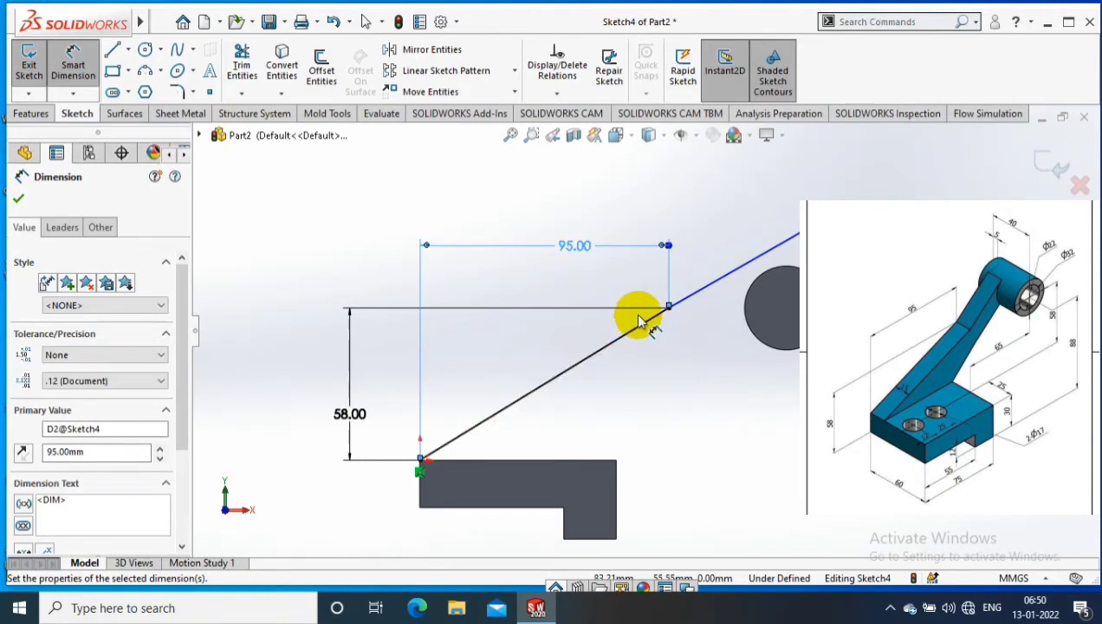
Add a length dimension to the upper inclined line segment.
left_click(761, 254)
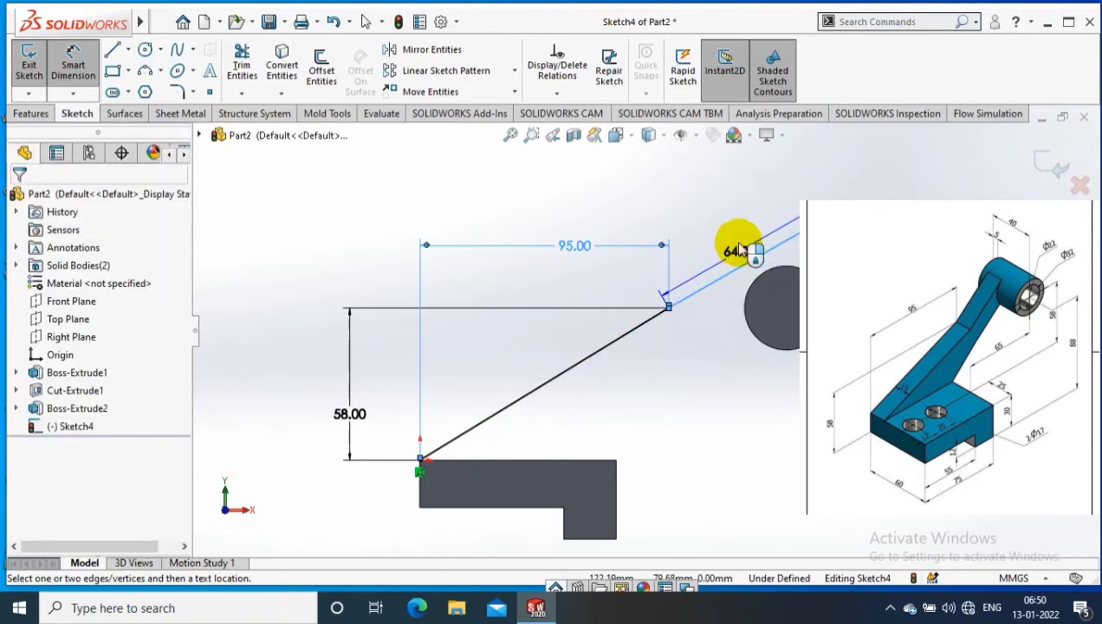
left_click(737, 250)
scroll(762, 204, "down", 2)
Make the inclined arm line tangent to the boss circle.
left_click(364, 21)
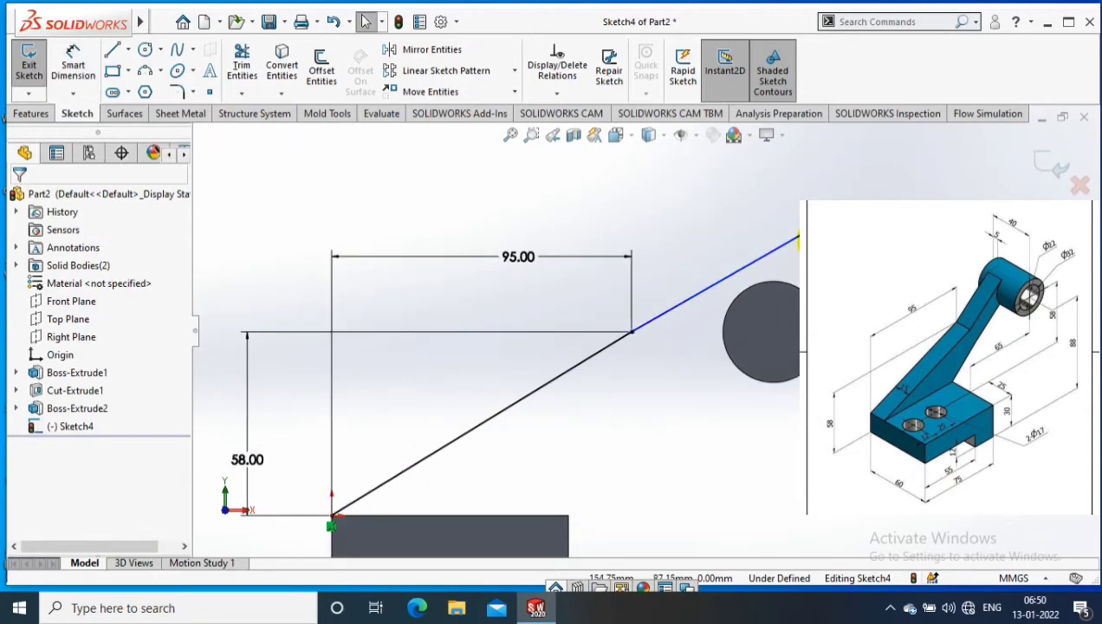
left_click(783, 250)
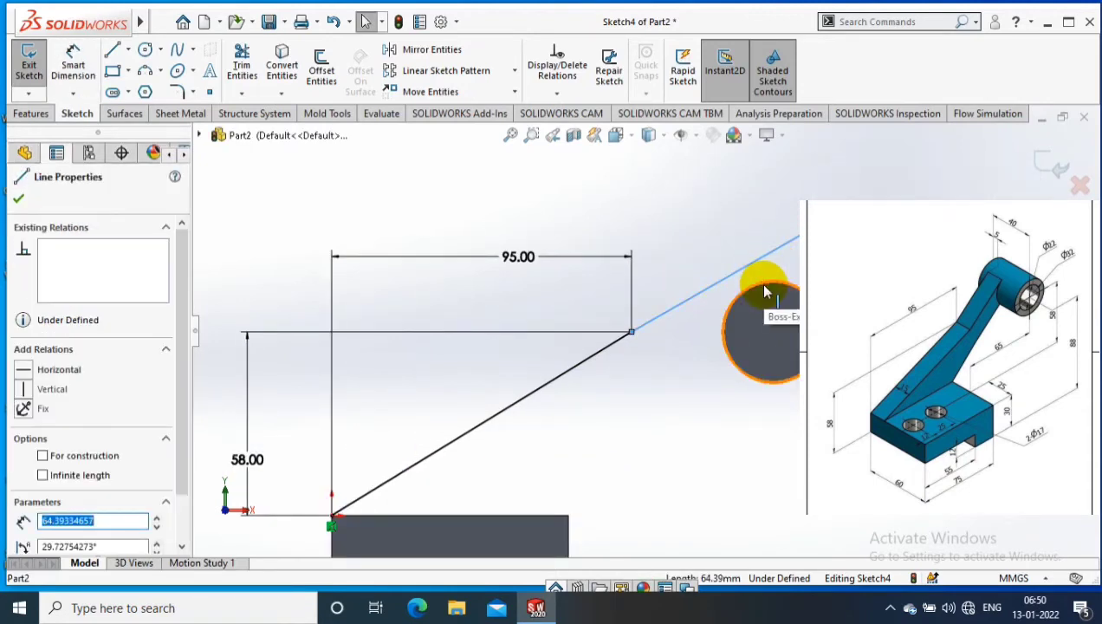
key("Escape")
left_click(22, 461)
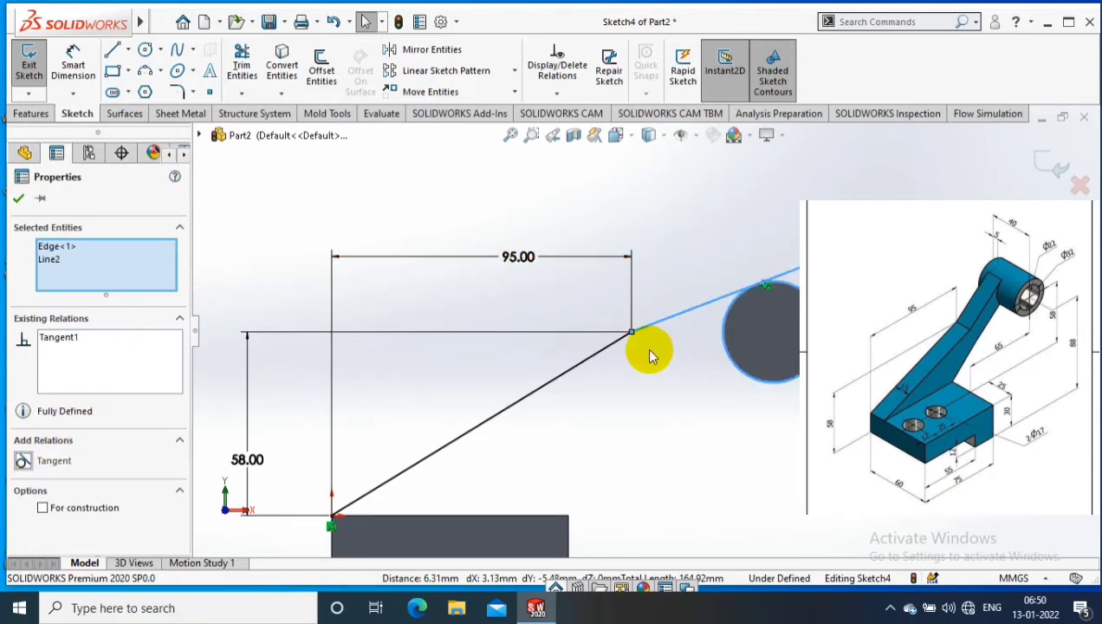
middle_click_drag(650, 356, 520, 315, "ctrl")
Change the 58 height dimension to 46.
middle_click_drag(650, 351, 758, 398, "ctrl")
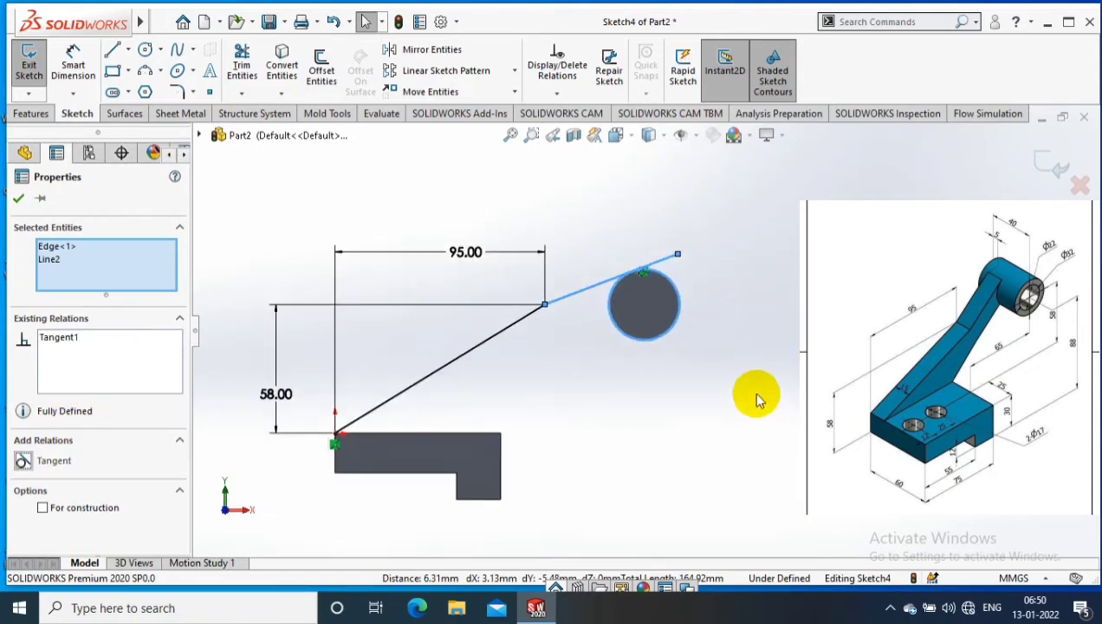
left_click(340, 385)
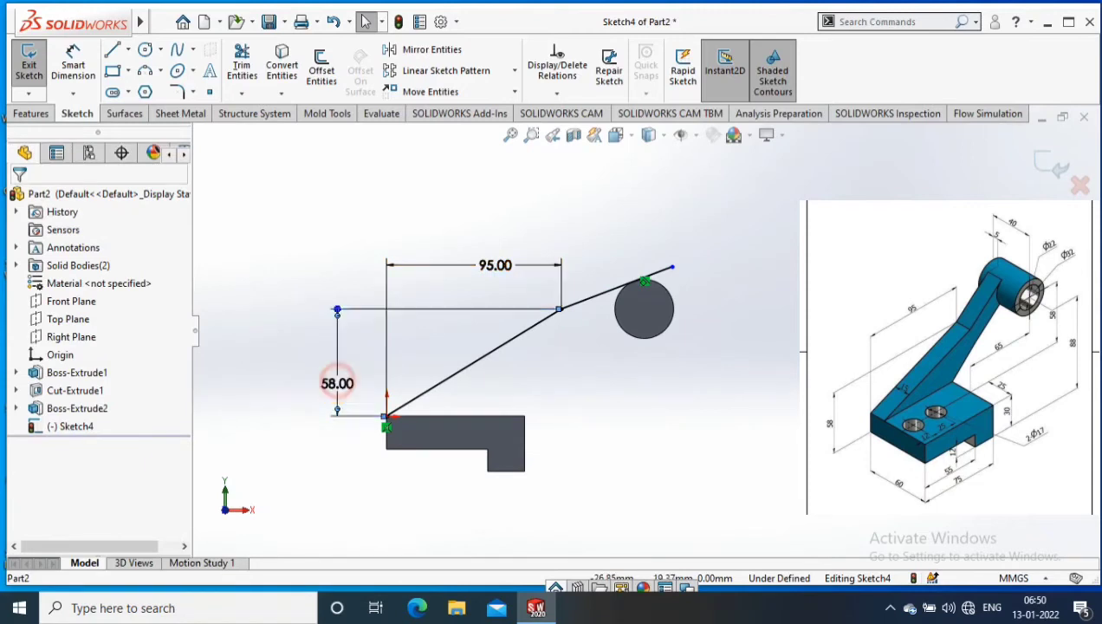
double_click(338, 382)
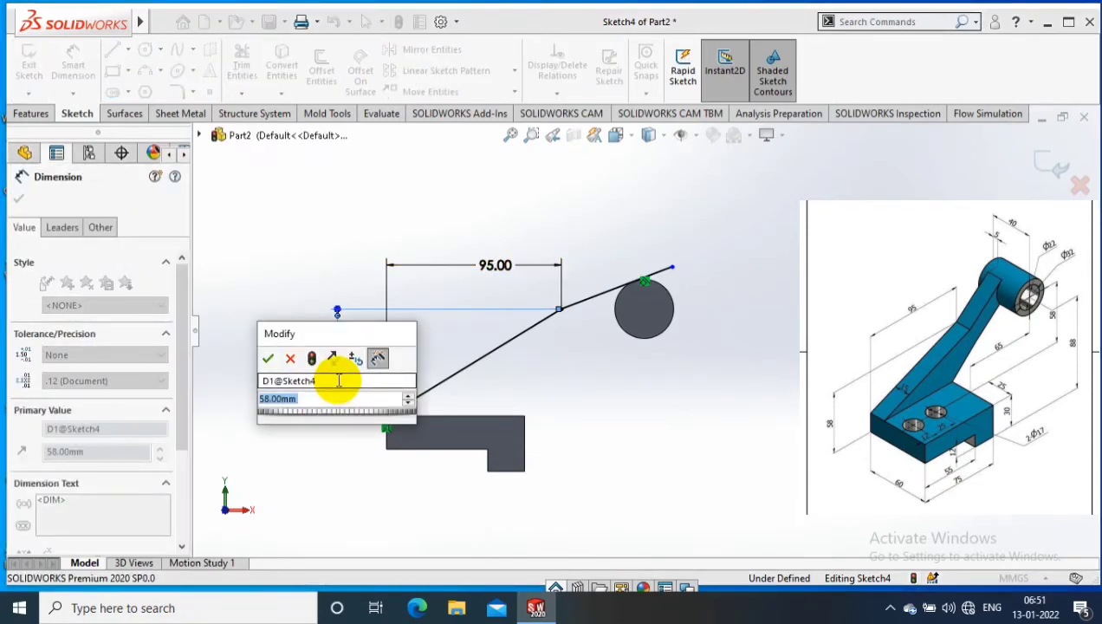
type("46")
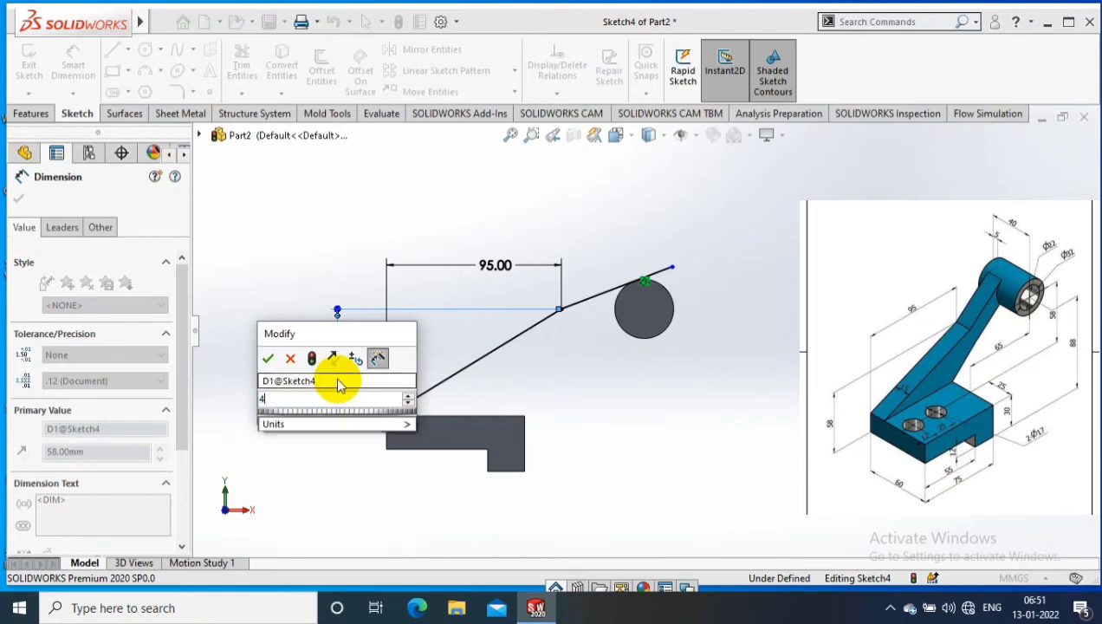
key("Return")
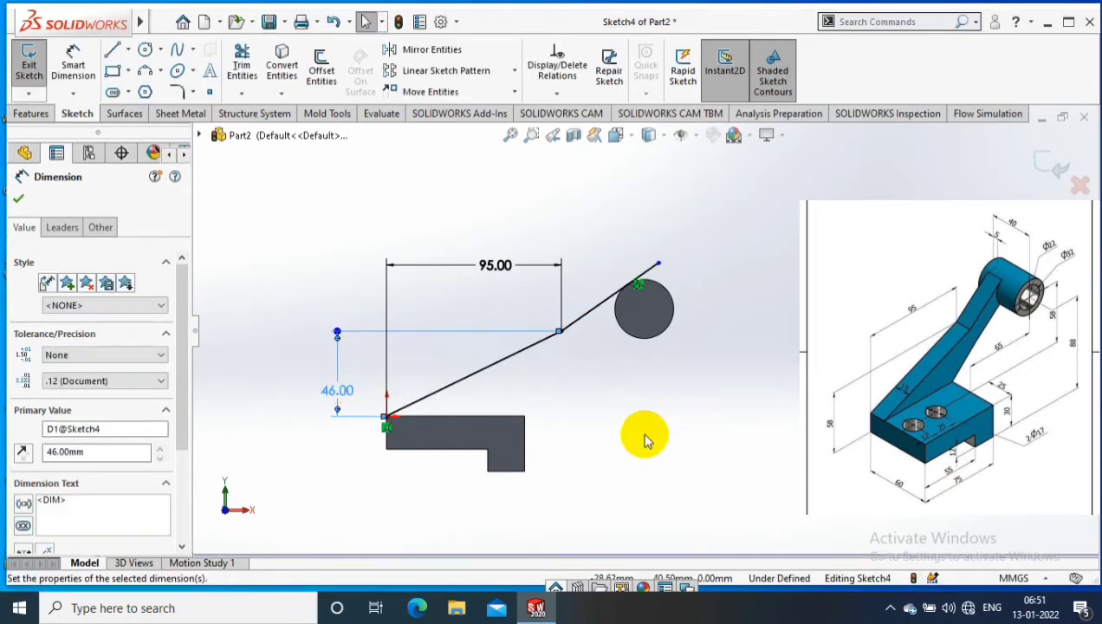
left_click(646, 440)
scroll(763, 258, "down", 2)
scroll(806, 217, "down", 2)
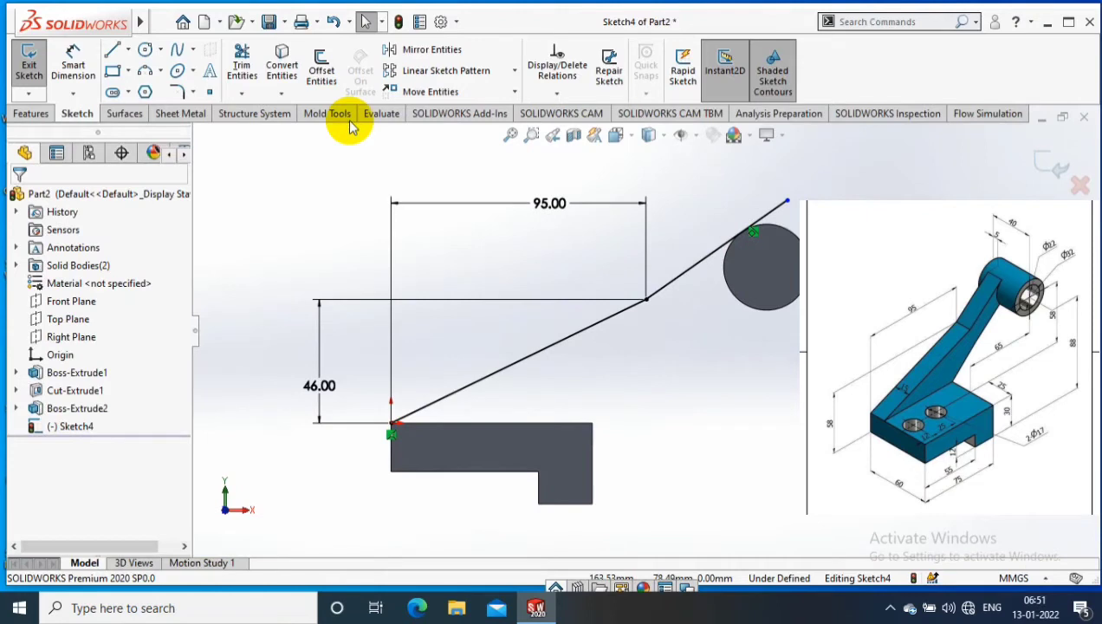
Draw a second line from the block's top-right corner toward the boss.
left_click(112, 49)
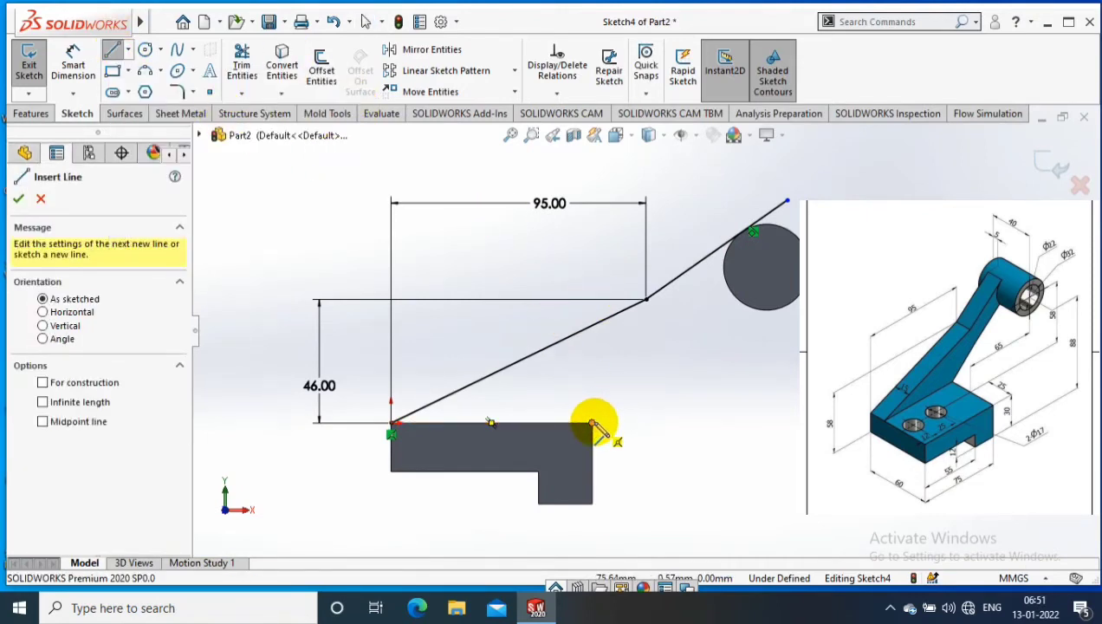
left_click(594, 424)
key("Escape")
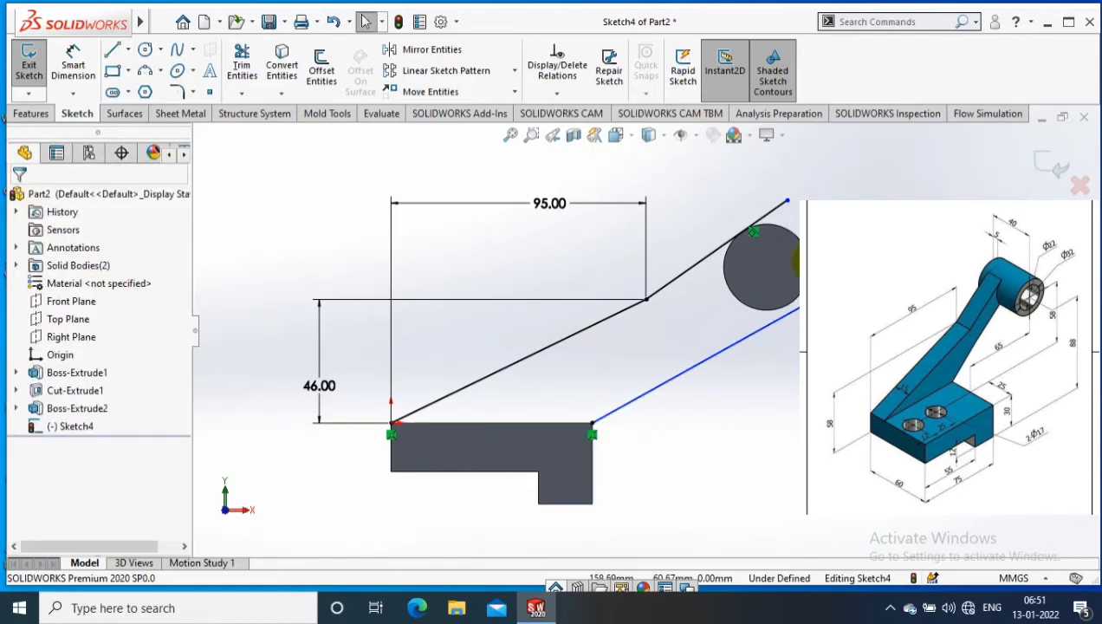
left_click(793, 310)
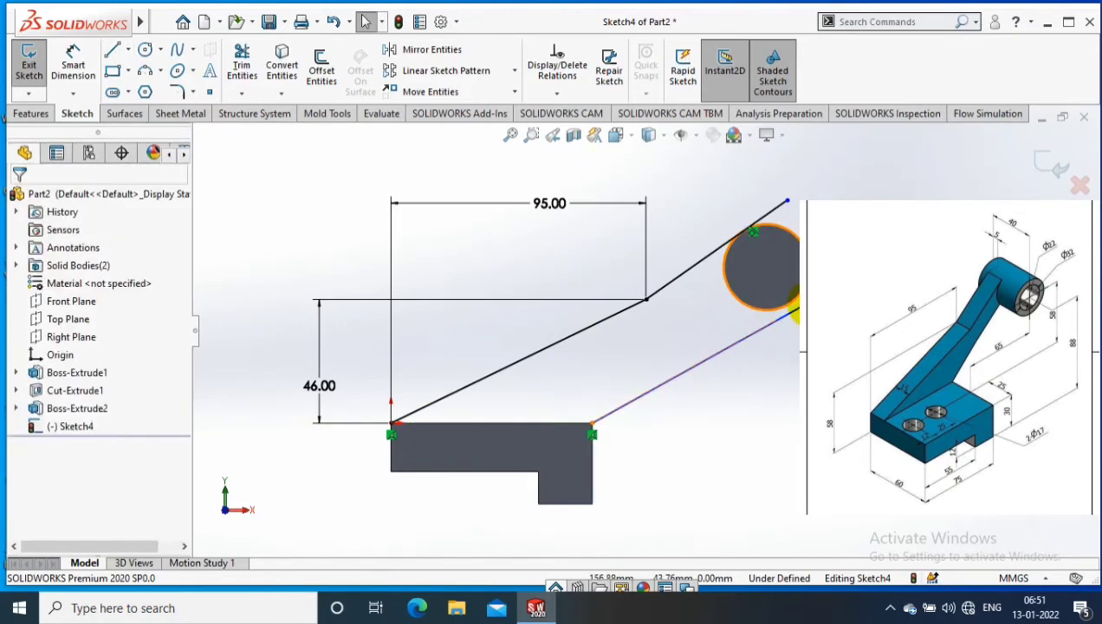
left_click(792, 298, "ctrl")
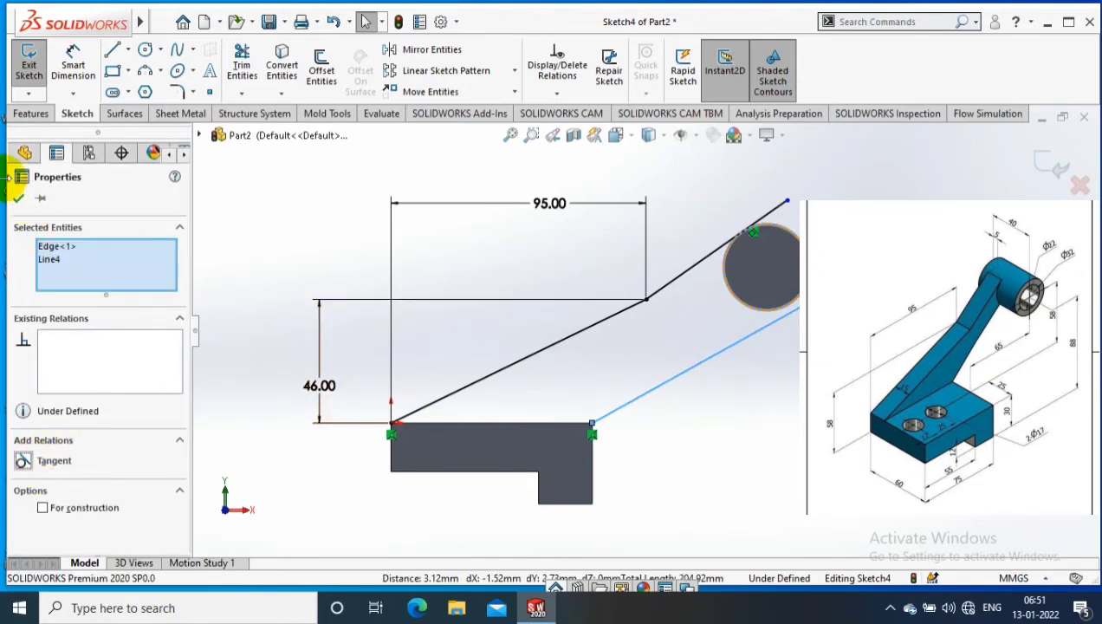
left_click(560, 329)
Make the new lower line tangent to the boss circle.
scroll(642, 331, "down", 1)
left_click_drag(795, 310, 786, 323)
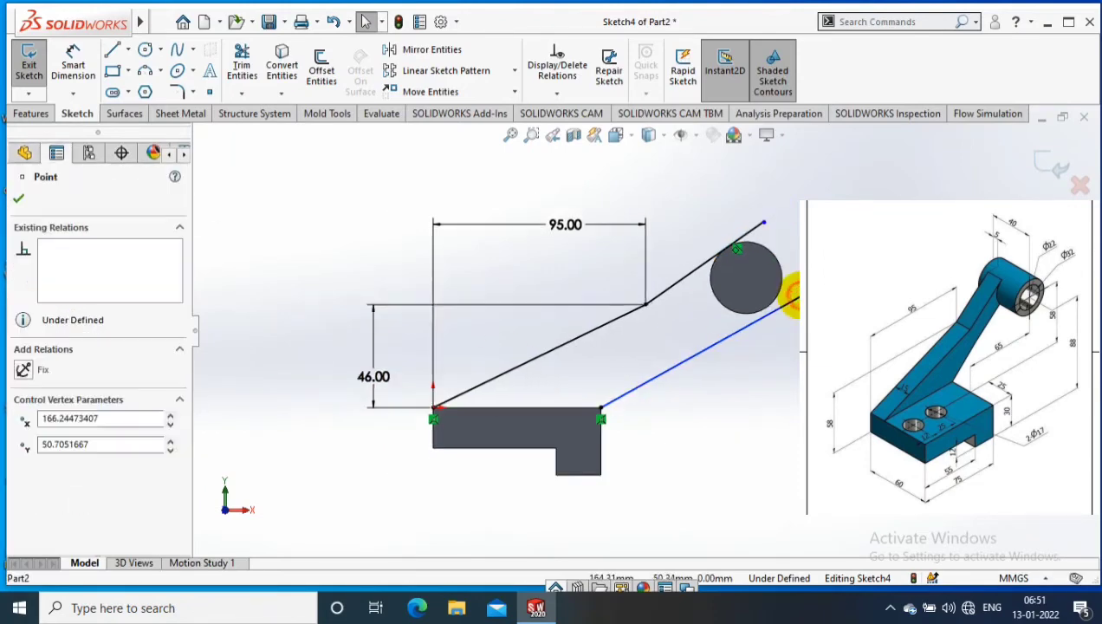
left_click(773, 312)
scroll(774, 312, "up", 2)
left_click(739, 326, "ctrl")
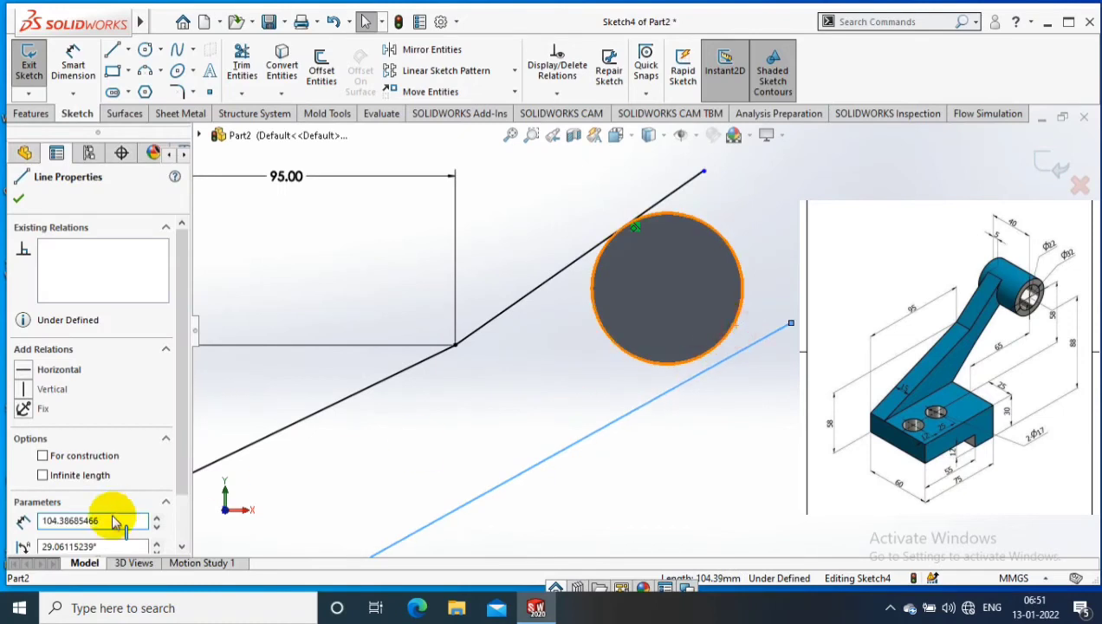
left_click(23, 462)
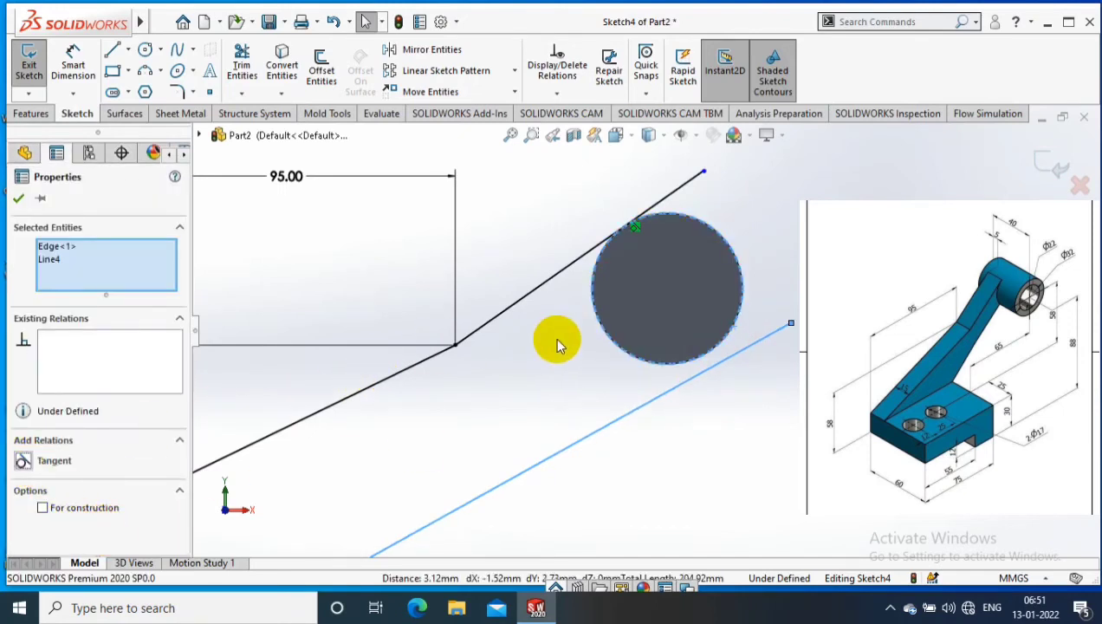
scroll(554, 337, "down", 2)
left_click(17, 198)
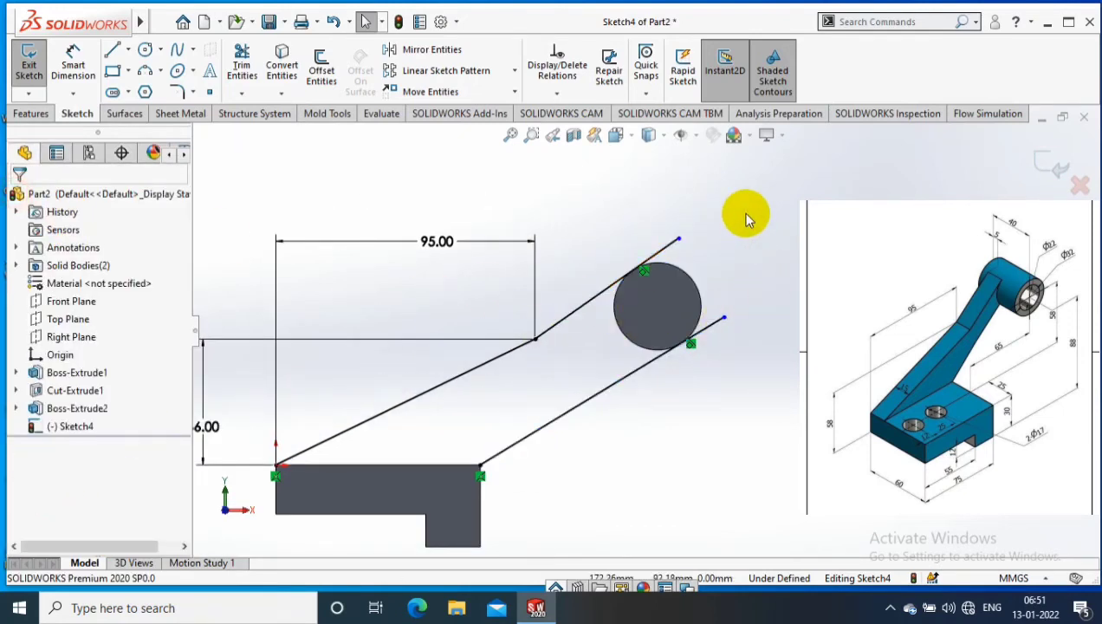
left_click(687, 277)
Convert the boss circle edge into the sketch with Convert Entities.
left_click(280, 97)
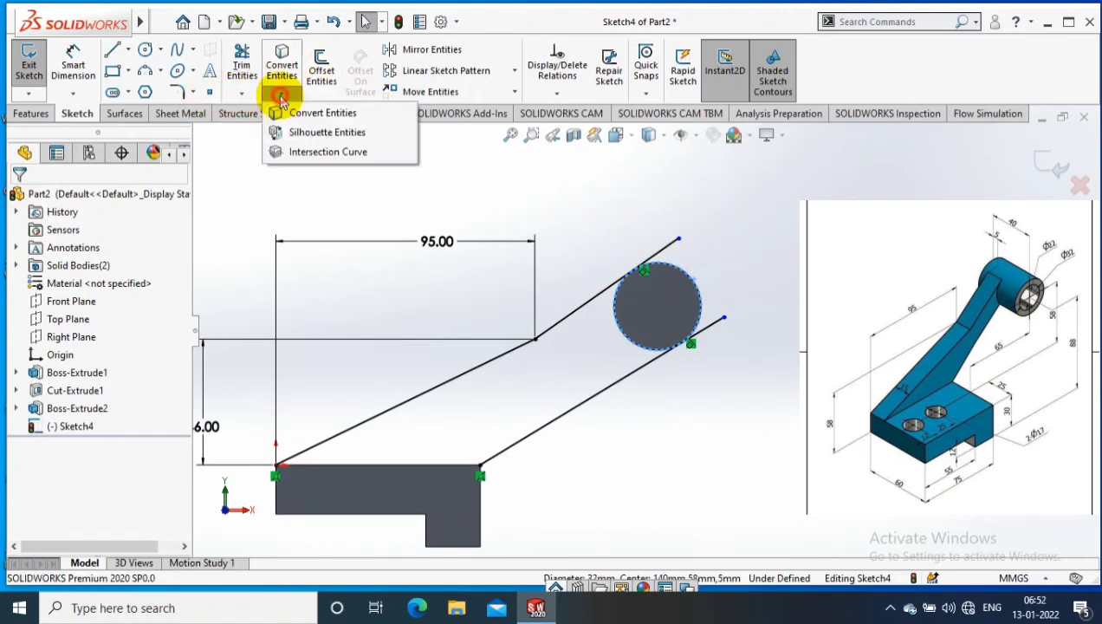
left_click(316, 112)
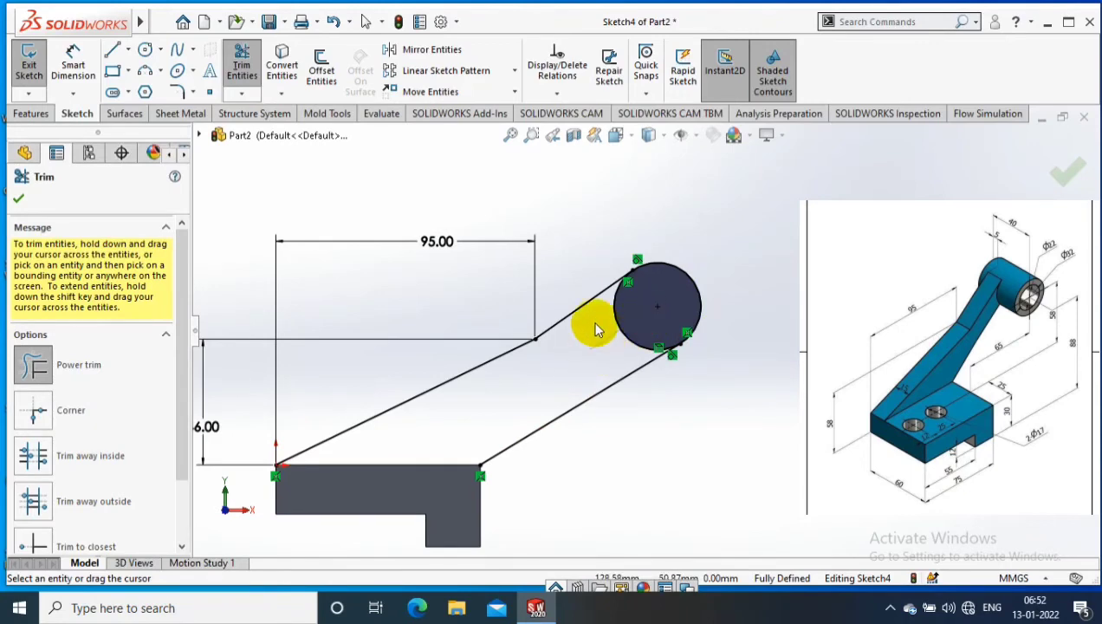
scroll(606, 329, "up", 2)
mouse_move(598, 218)
middle_mouse_down()
mouse_move(669, 295)
mouse_move(524, 310)
mouse_move(468, 286)
middle_mouse_up()
Draw the closing line along the block's top edge and exit the sketch.
left_click(111, 49)
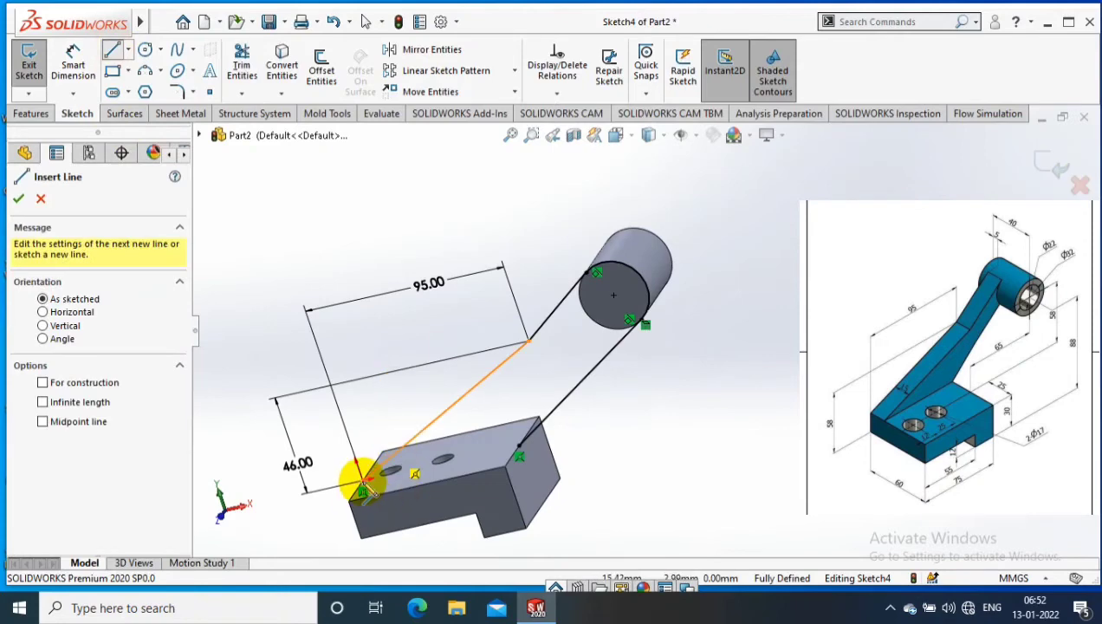
left_click(362, 478)
left_click(518, 447)
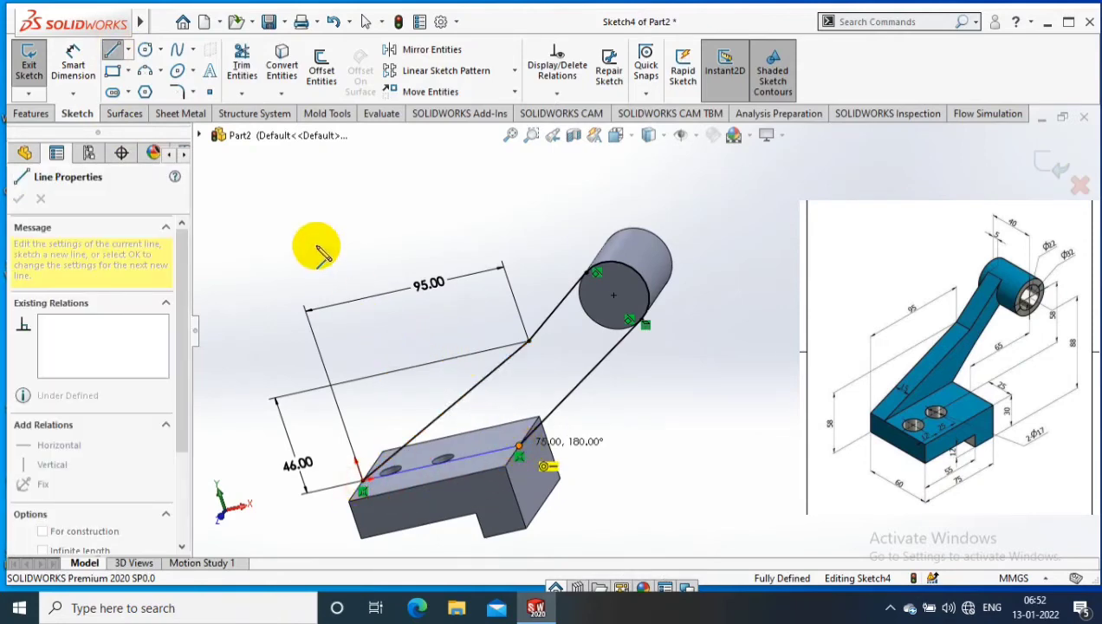
double_click(314, 217)
scroll(721, 457, "up", 3)
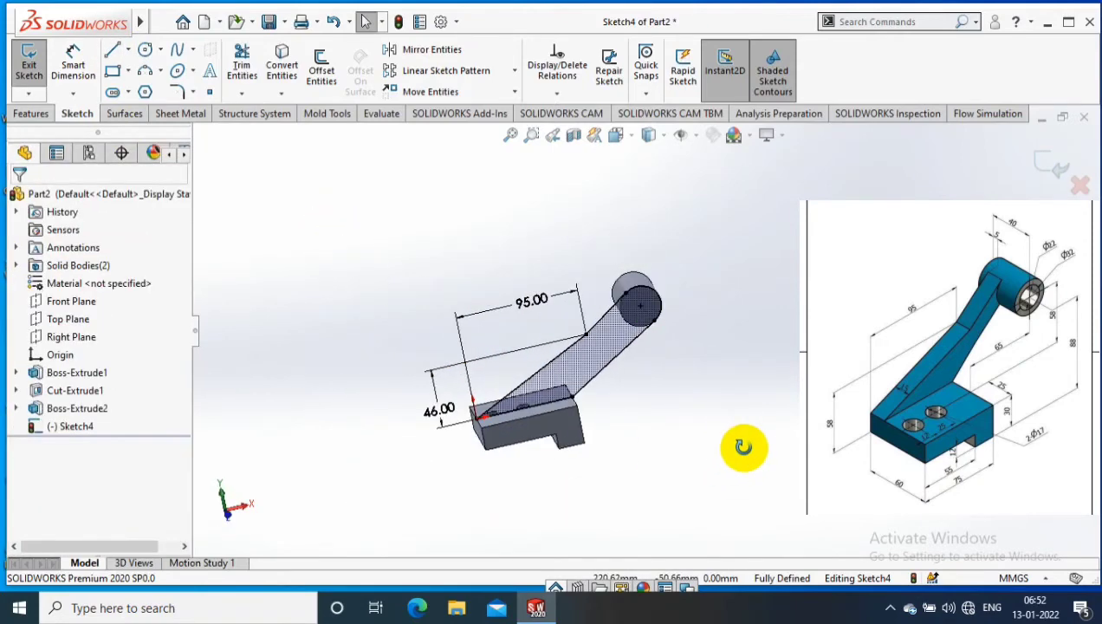
mouse_move(744, 446)
middle_mouse_down()
mouse_move(740, 519)
mouse_move(660, 322)
middle_mouse_up()
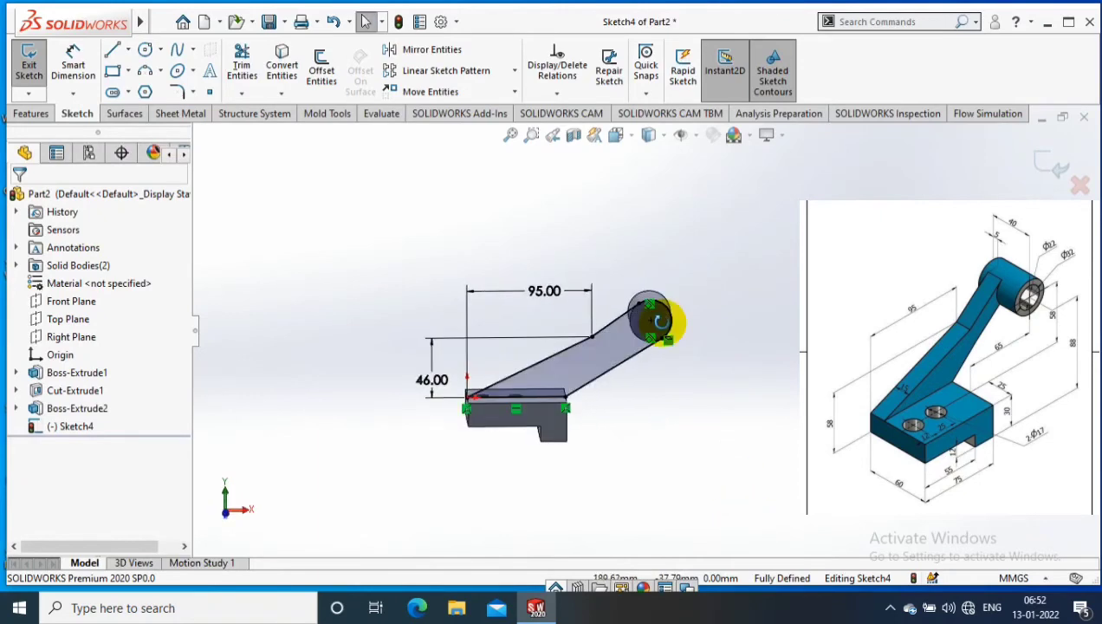
left_click(29, 65)
Start an Extruded Boss/Base using the arm sketch contour.
left_click(31, 113)
left_click(35, 69)
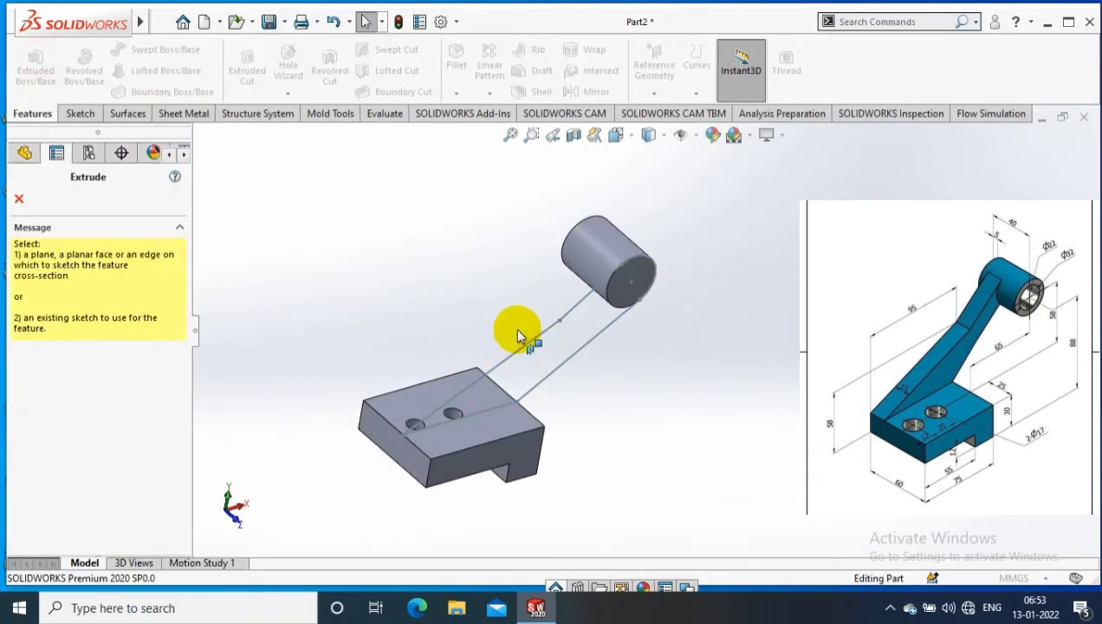
left_click(529, 333)
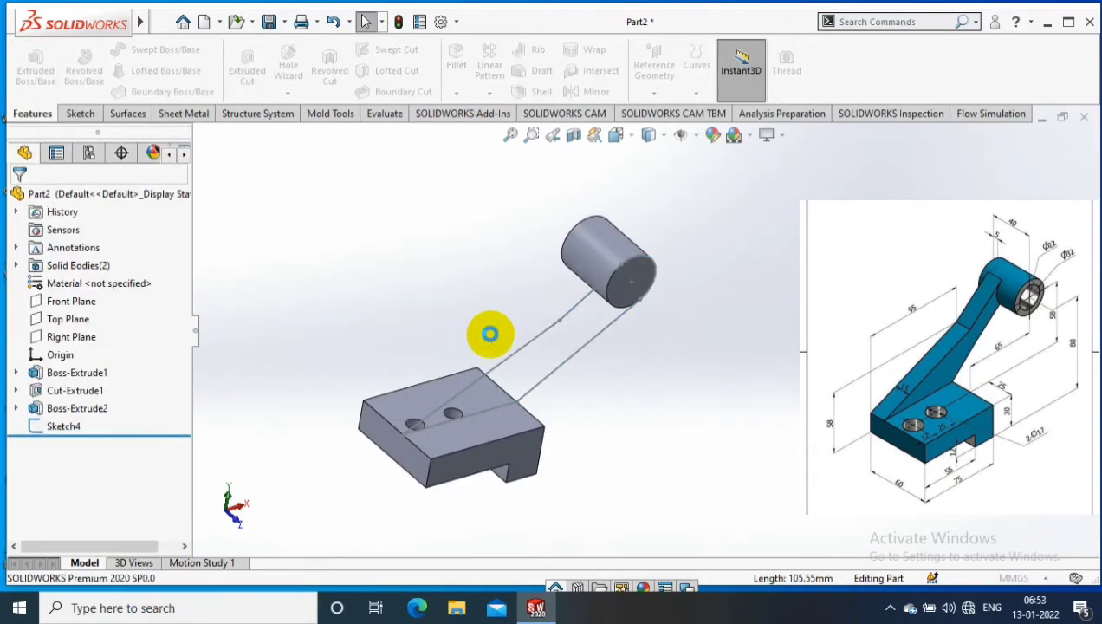
left_click(135, 524)
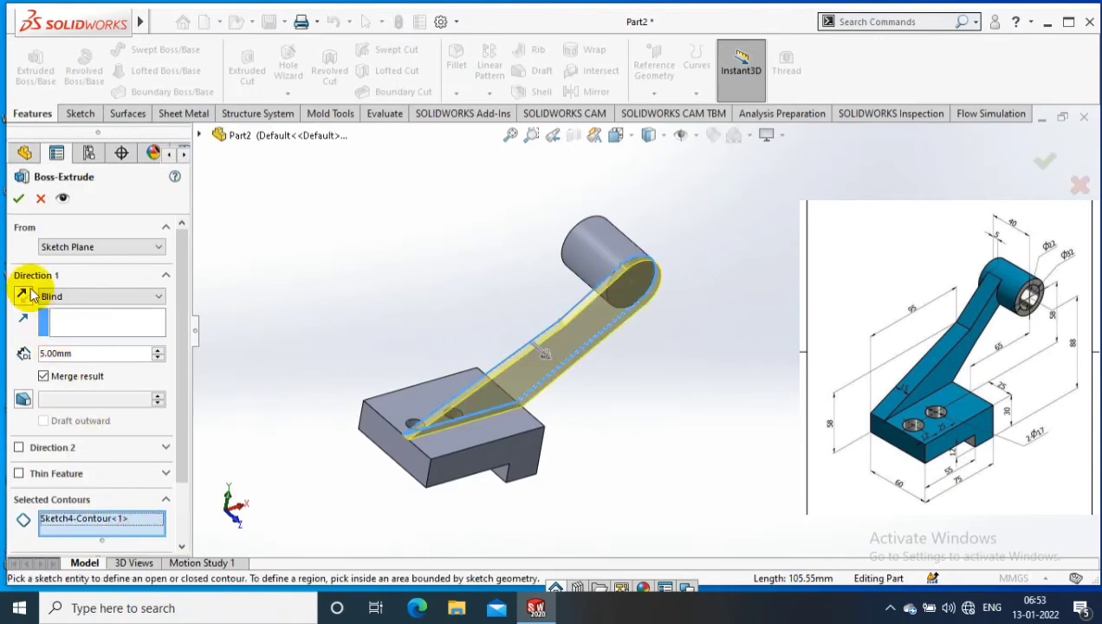
Extrude from a 20 mm offset Up To Vertex at the block corner.
left_click(101, 247)
left_click(70, 299)
type("20")
key("Return")
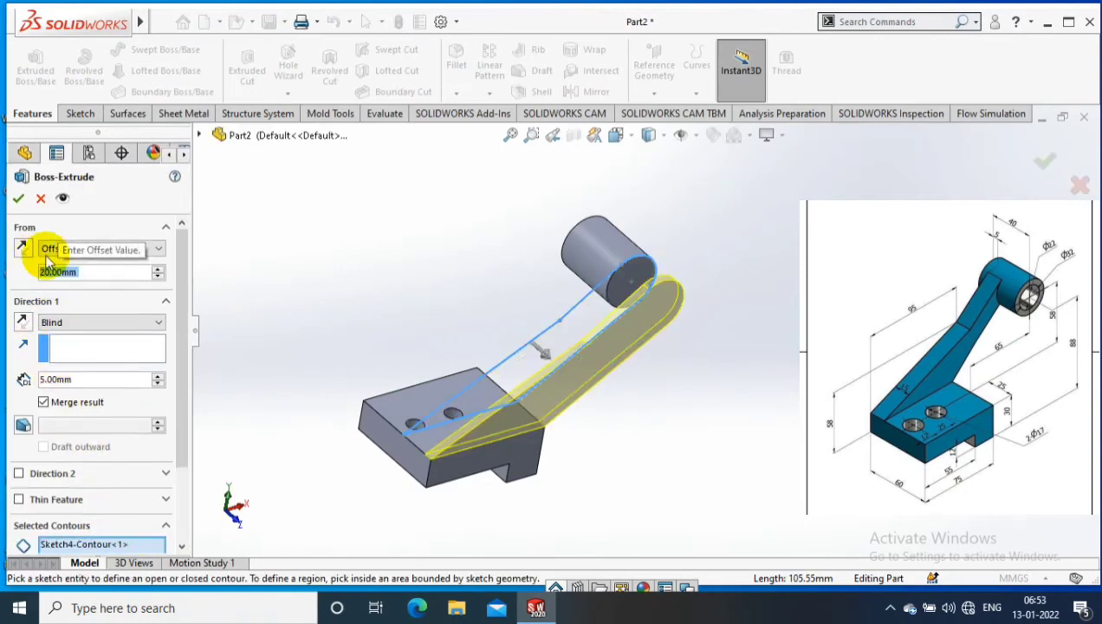
left_click(23, 322)
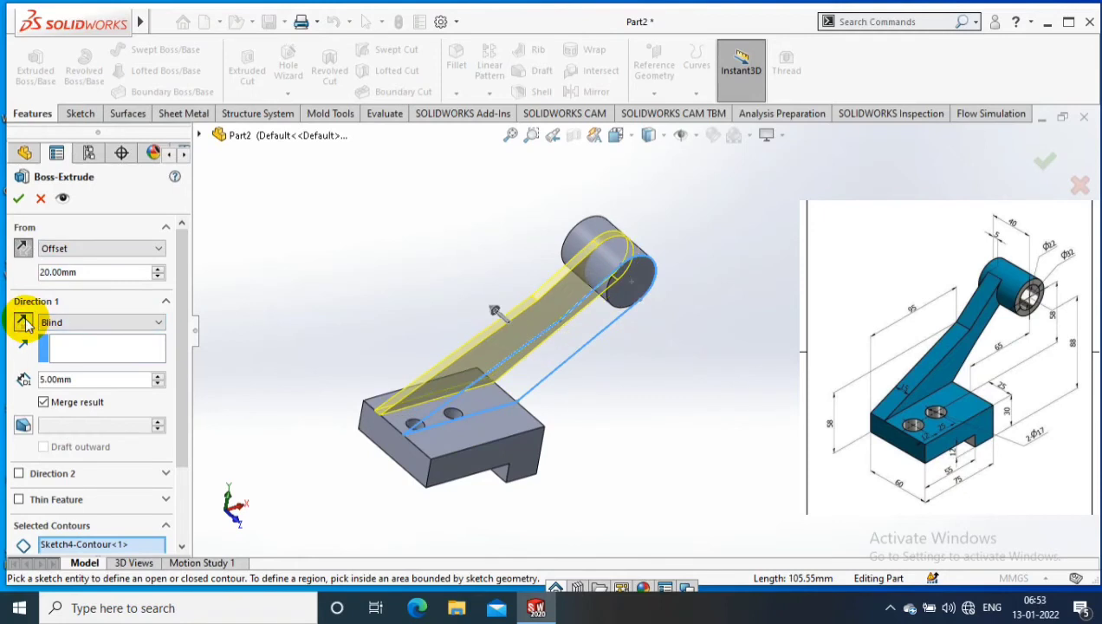
left_click(108, 322)
left_click(70, 371)
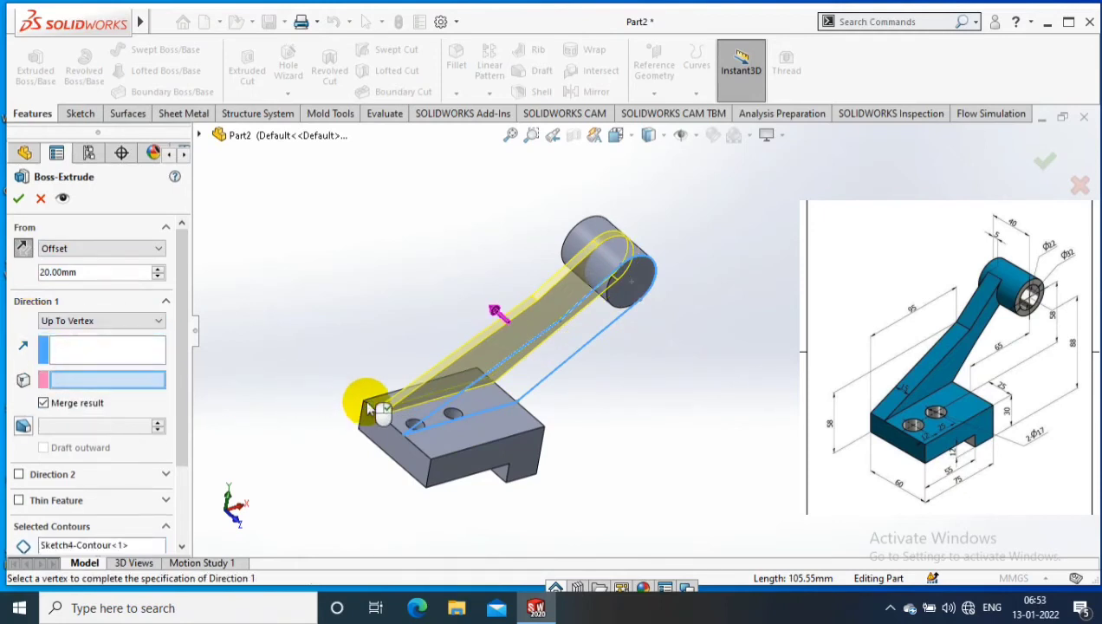
left_click(364, 402)
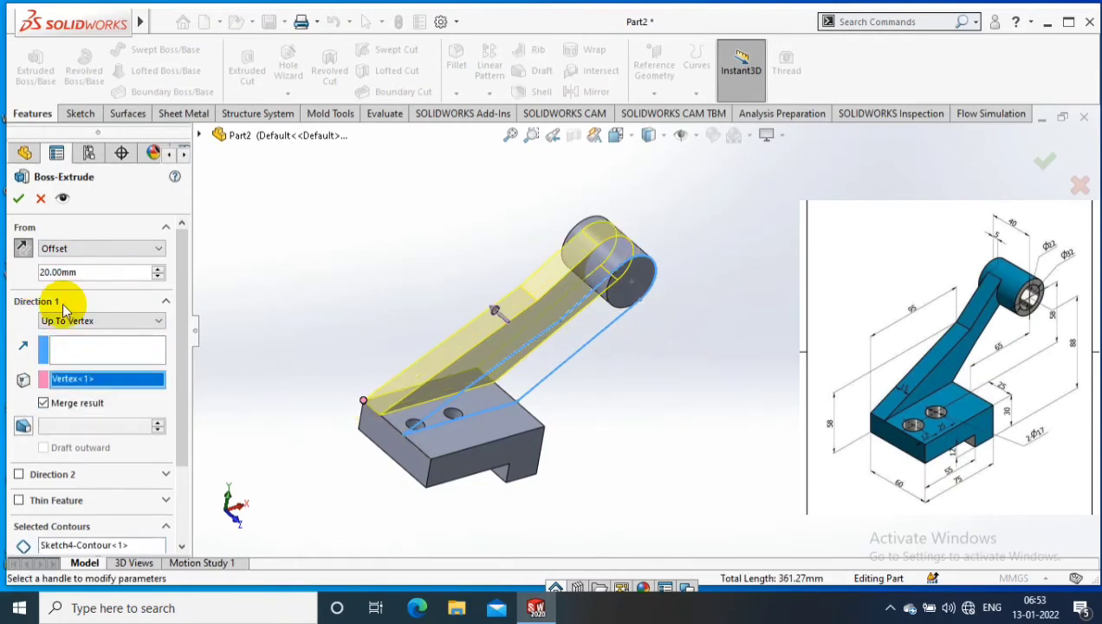
left_click(18, 200)
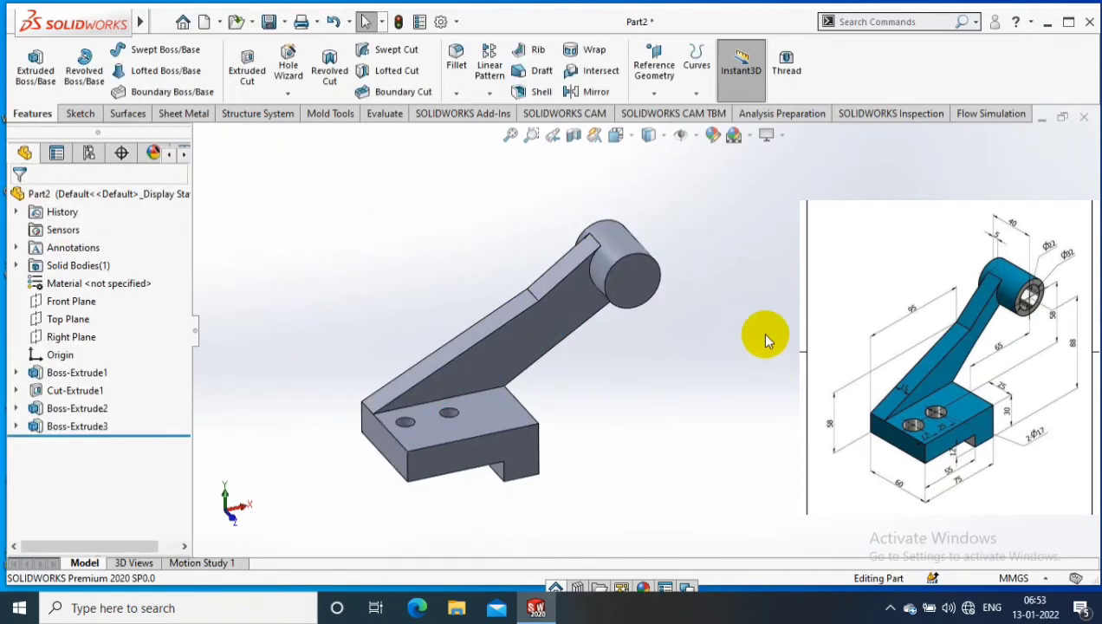
View the boss's circular end face Normal To.
scroll(609, 300, "down", 3)
left_click(666, 251)
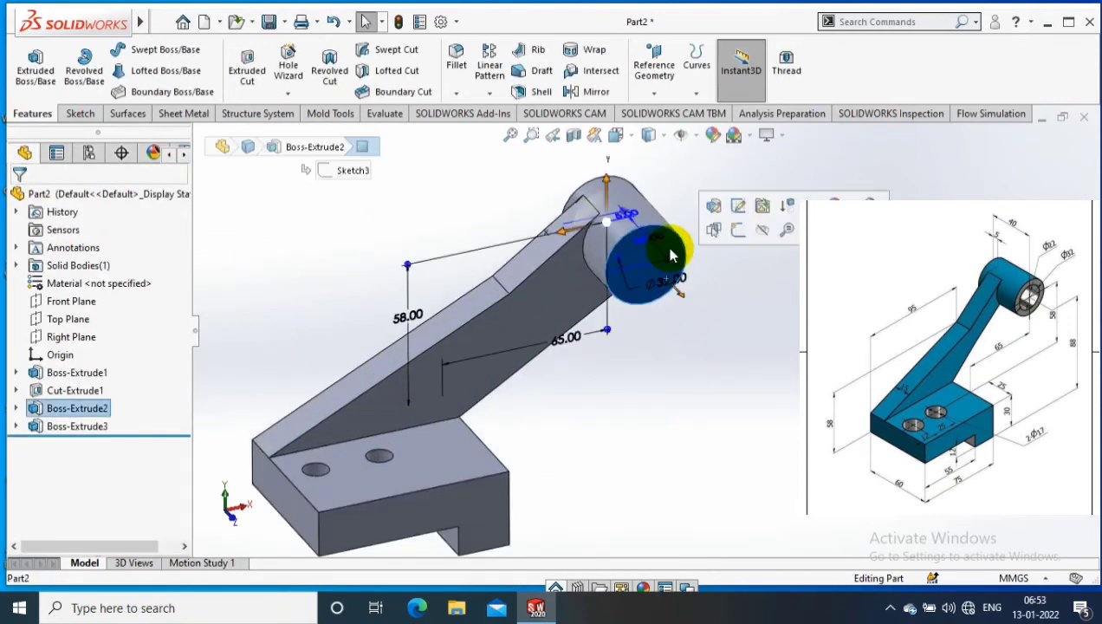
right_click(669, 246)
left_click(782, 177)
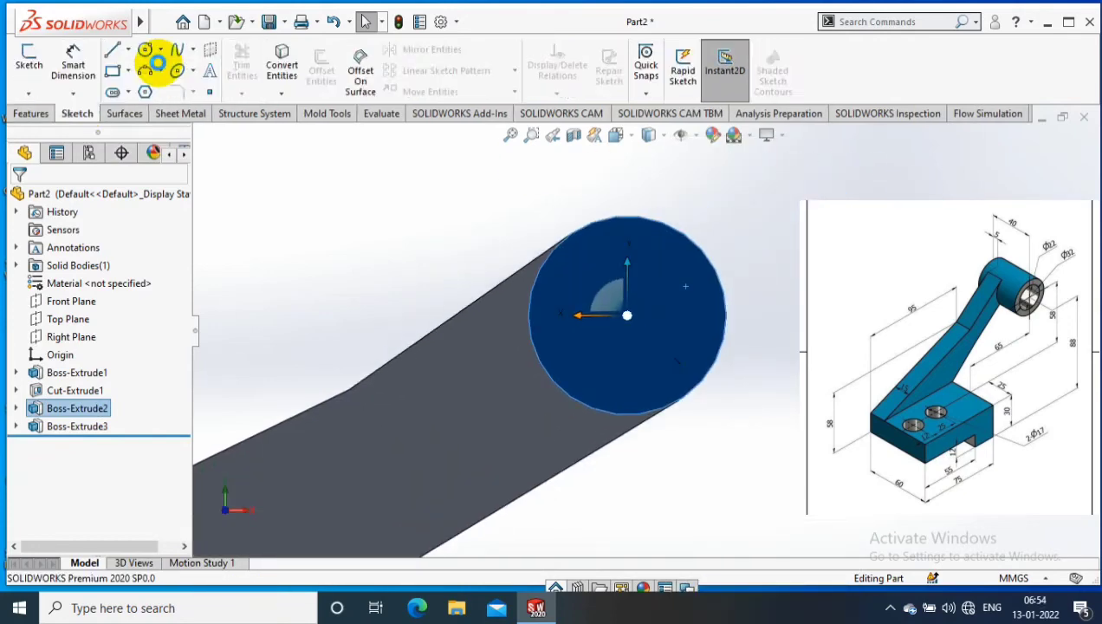
Sketch a circle on the end face and dimension it Ø22.
left_click(145, 49)
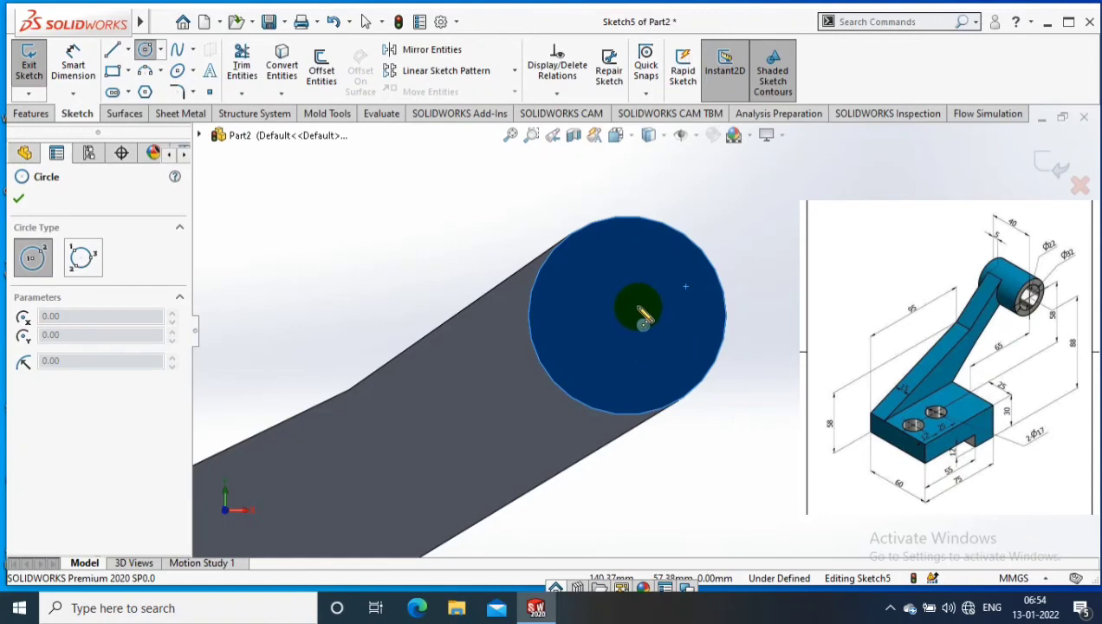
left_click(624, 319)
left_click(659, 342)
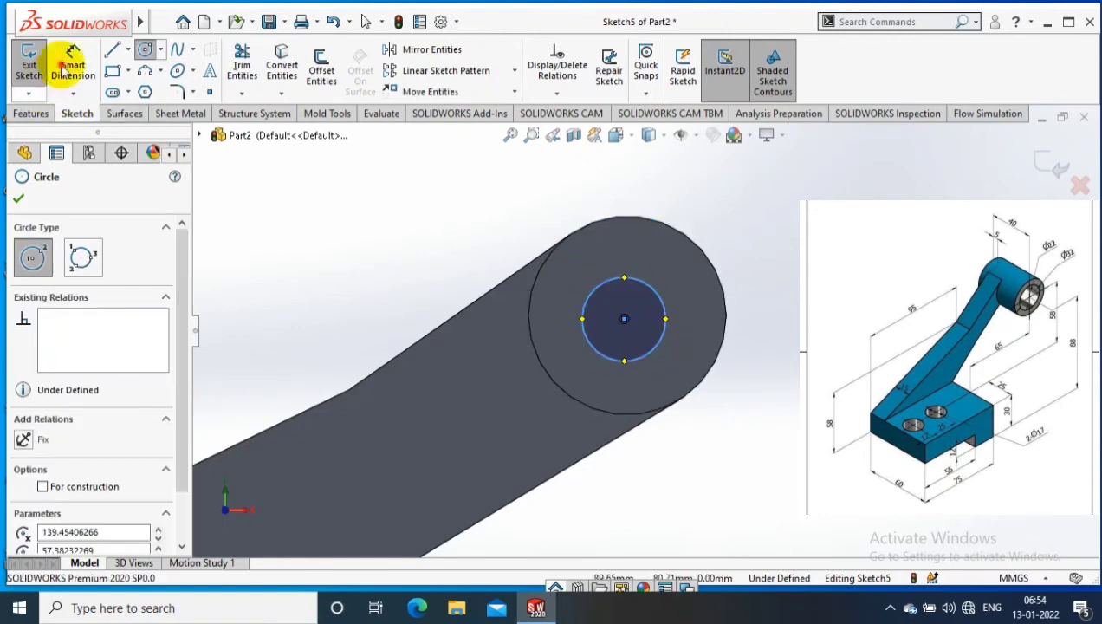
right_click_drag(769, 322, 768, 285)
left_click(769, 317)
type("22")
key("Return")
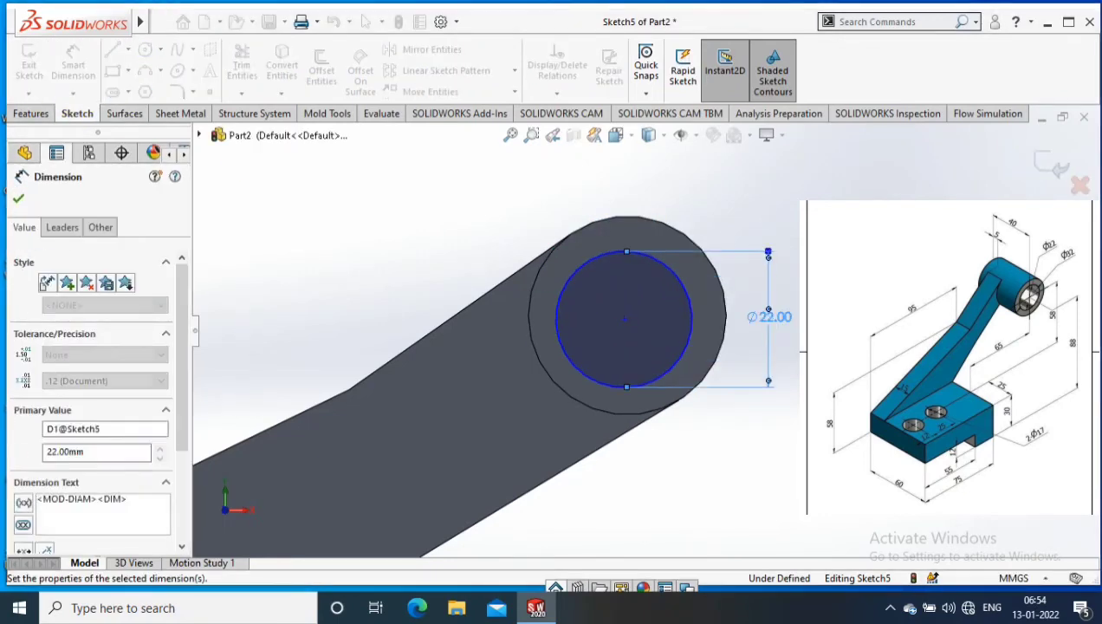
key("Escape")
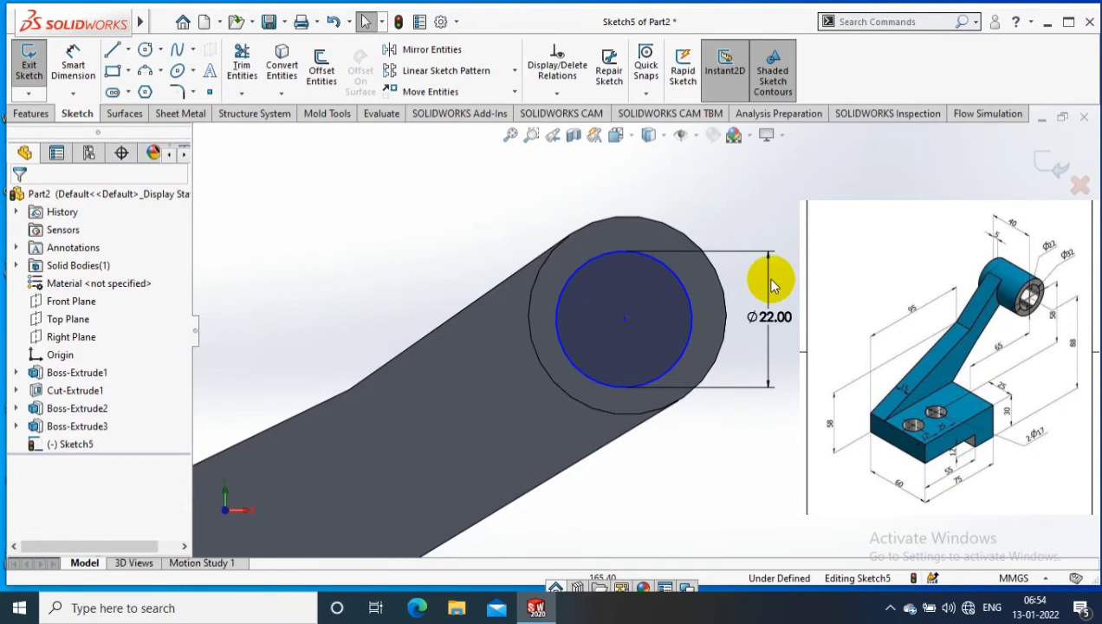
Make the Ø22 circle concentric with the boss outer edge and exit the sketch.
left_click(654, 222)
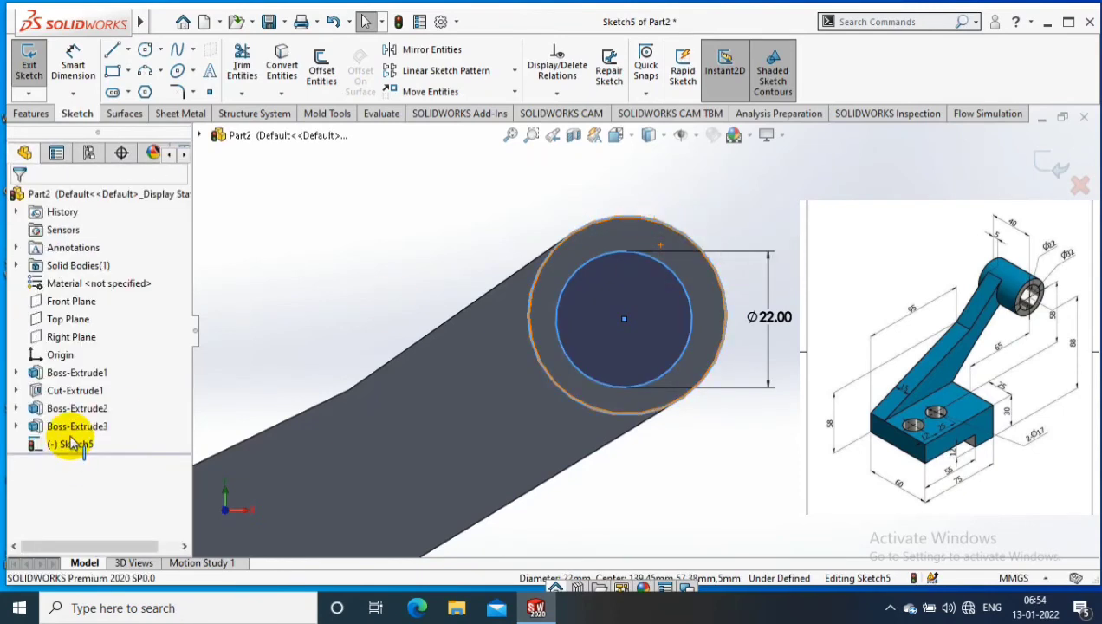
left_click(23, 499)
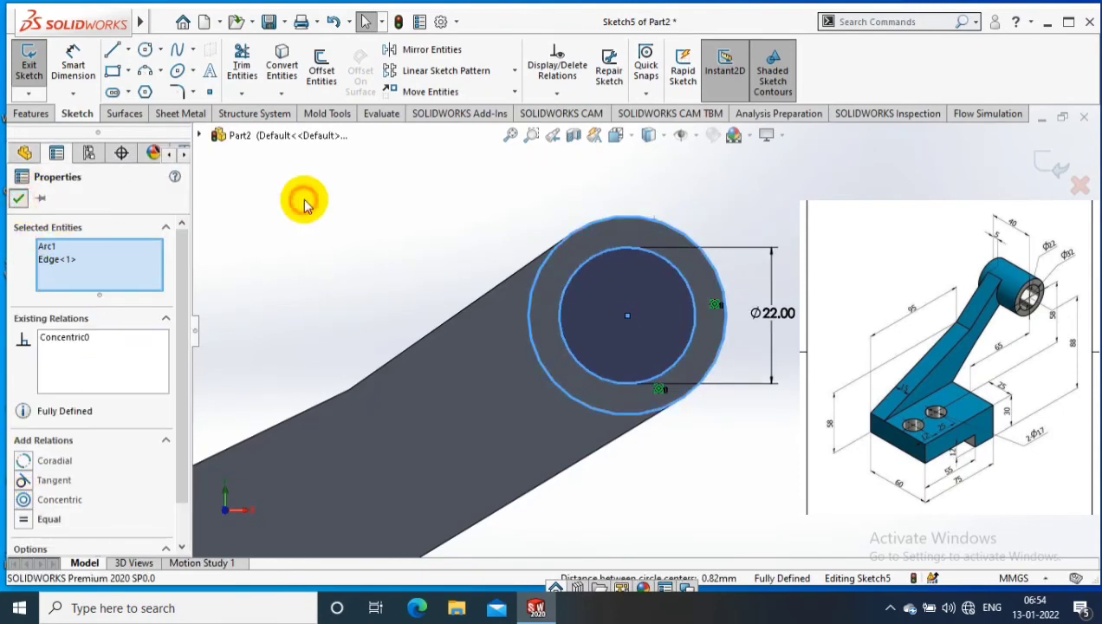
key("Escape")
scroll(719, 199, "up", 3)
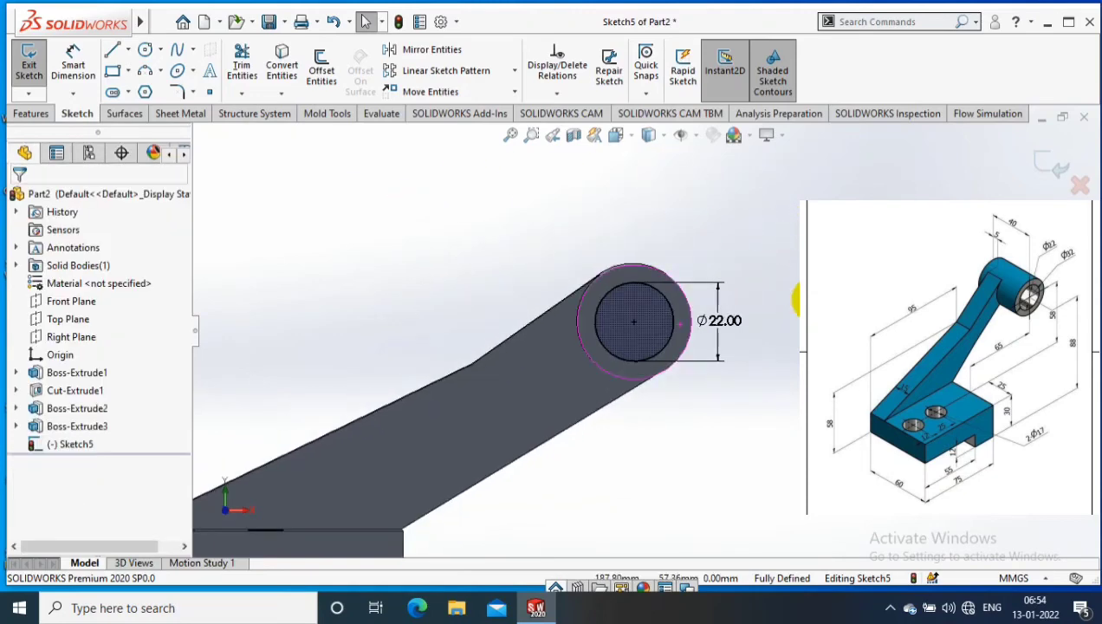
middle_click_drag(797, 299, 658, 260)
left_click(29, 65)
left_click(30, 113)
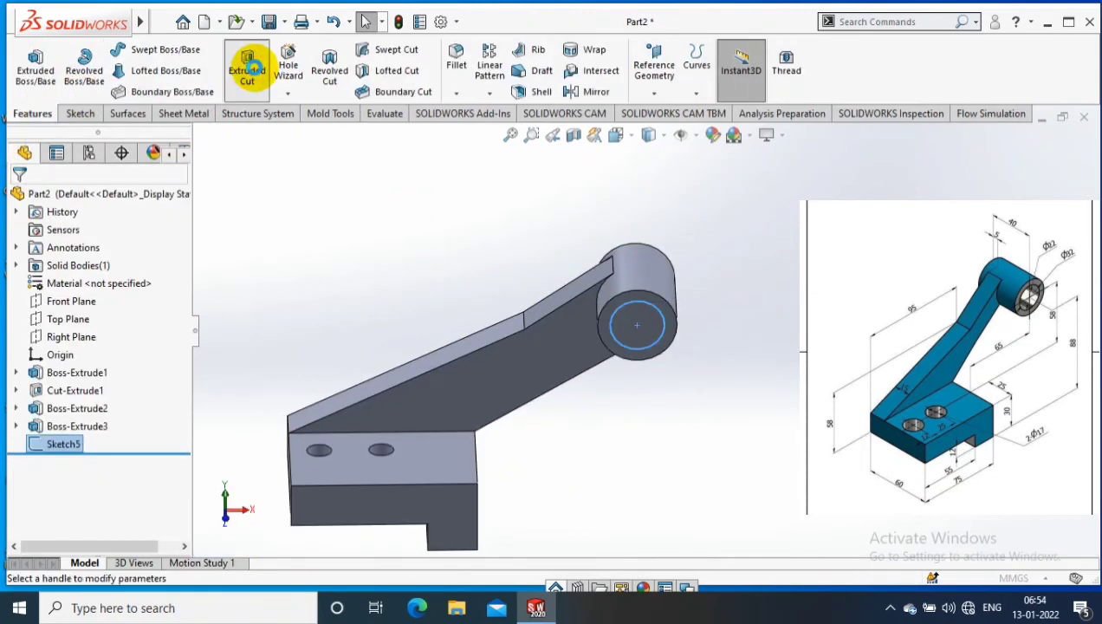
Extruded-cut the Ø22 circle sketch through the boss.
left_click(246, 69)
left_click(108, 295)
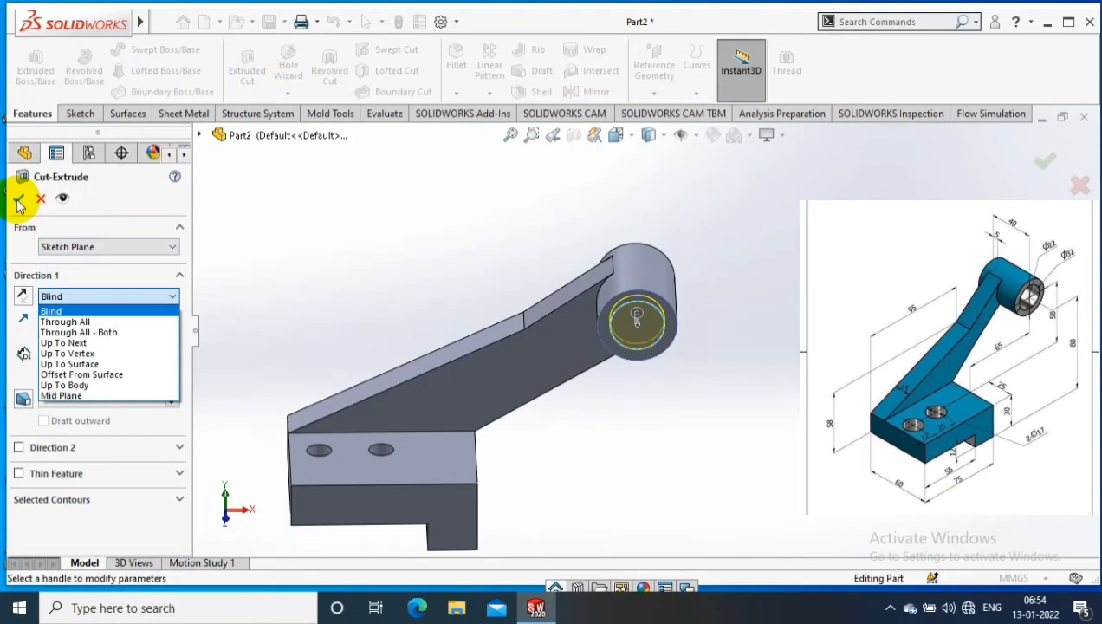
left_click(19, 200)
scroll(762, 326, "up", 3)
mouse_move(763, 326)
middle_mouse_down()
mouse_move(644, 445)
mouse_move(603, 411)
mouse_move(623, 371)
middle_mouse_up()
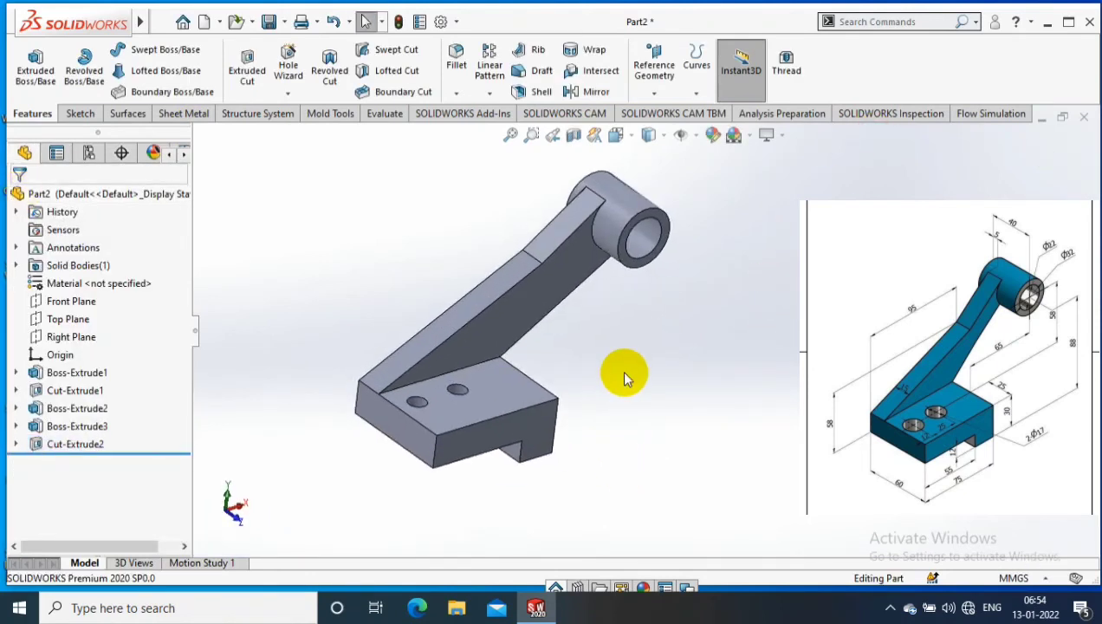
scroll(554, 355, "down", 2)
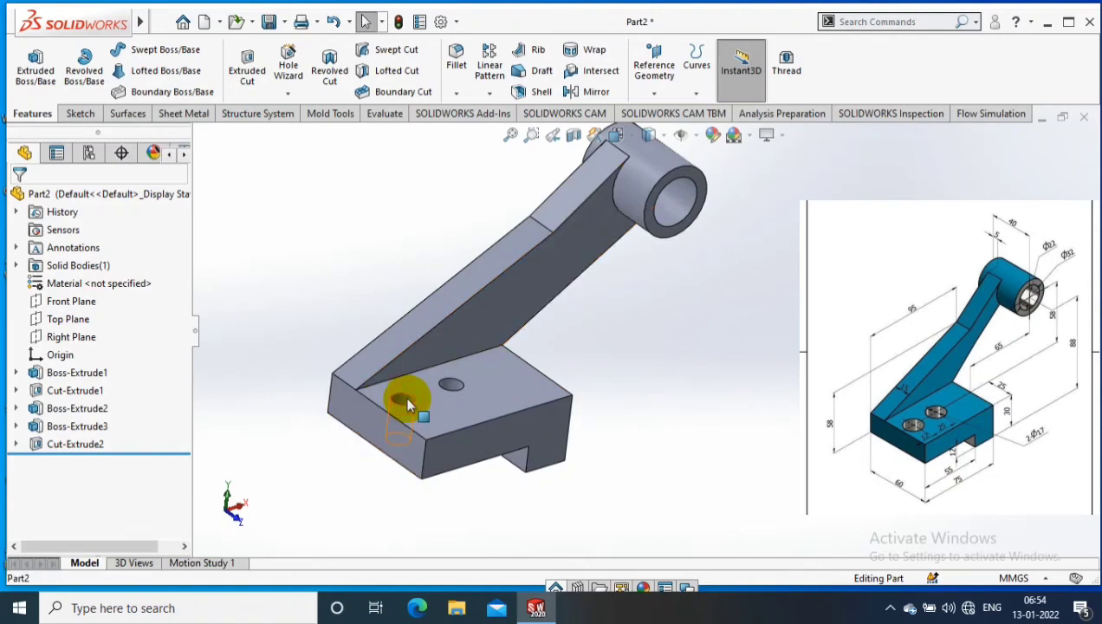
Change the Cut-Extrude1 hole diameter from 10 to 20 mm and rebuild.
left_click(464, 389)
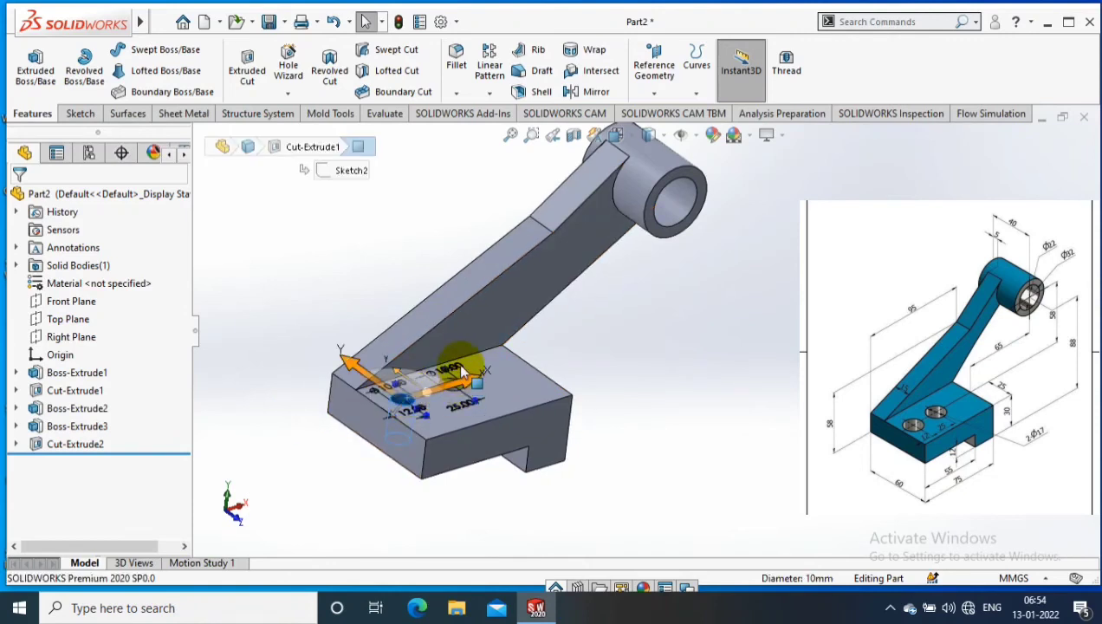
scroll(464, 382, "down", 2)
scroll(381, 390, "down", 1)
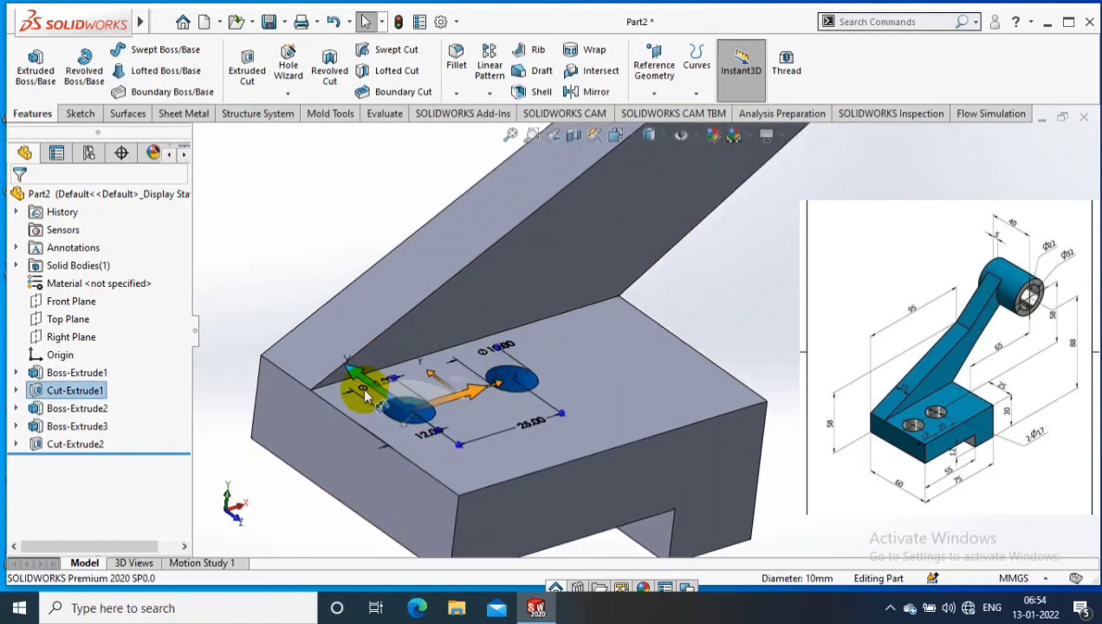
double_click(364, 389)
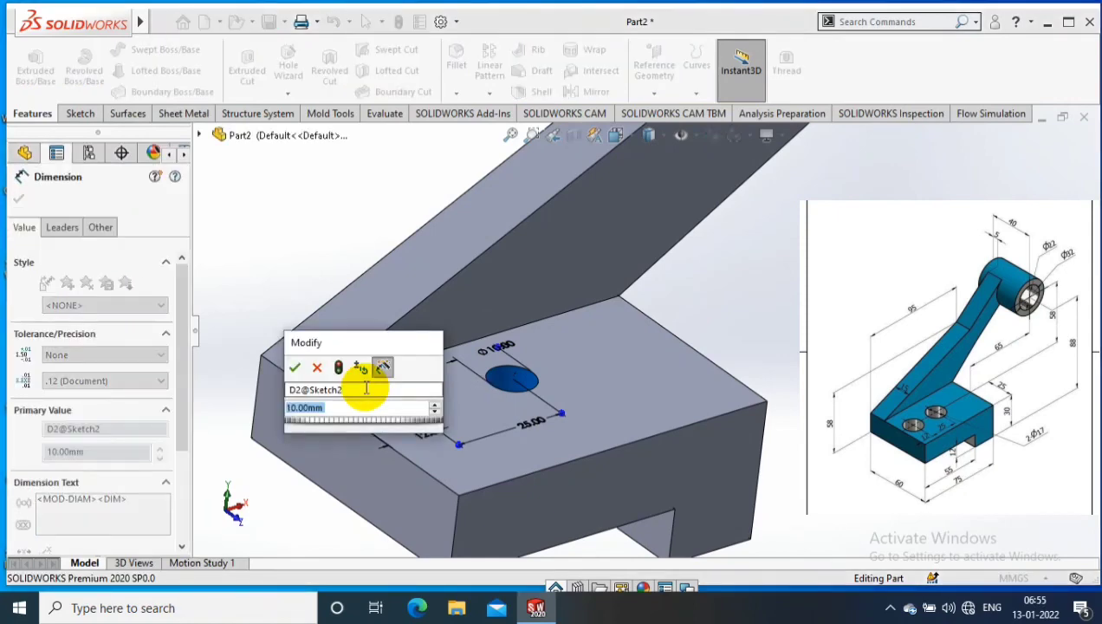
left_click(292, 368)
double_click(503, 346)
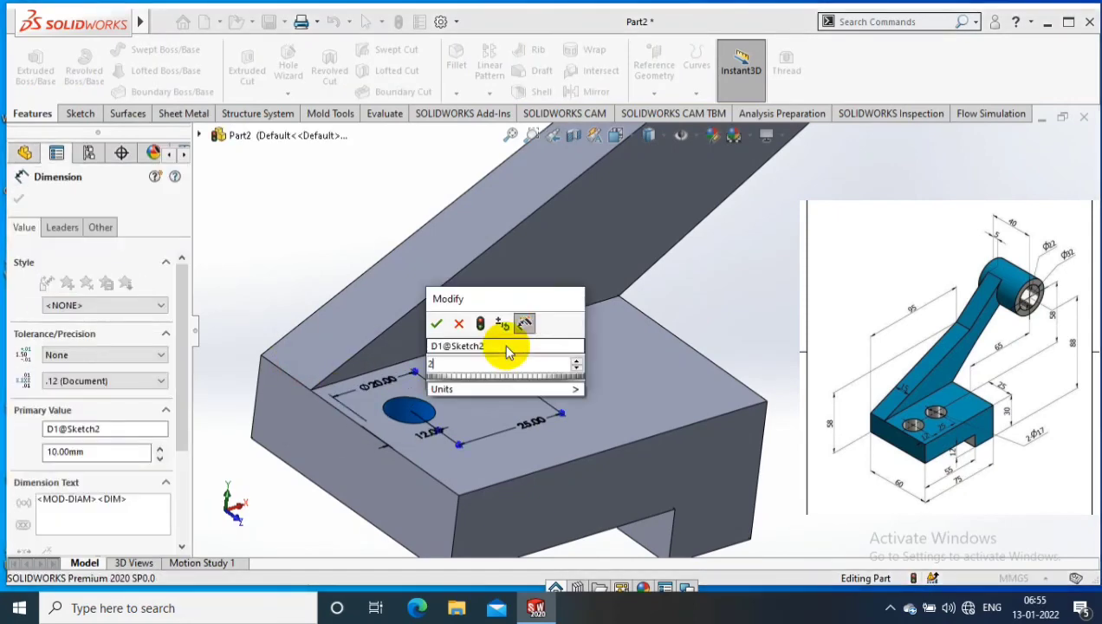
type("20")
key("Return")
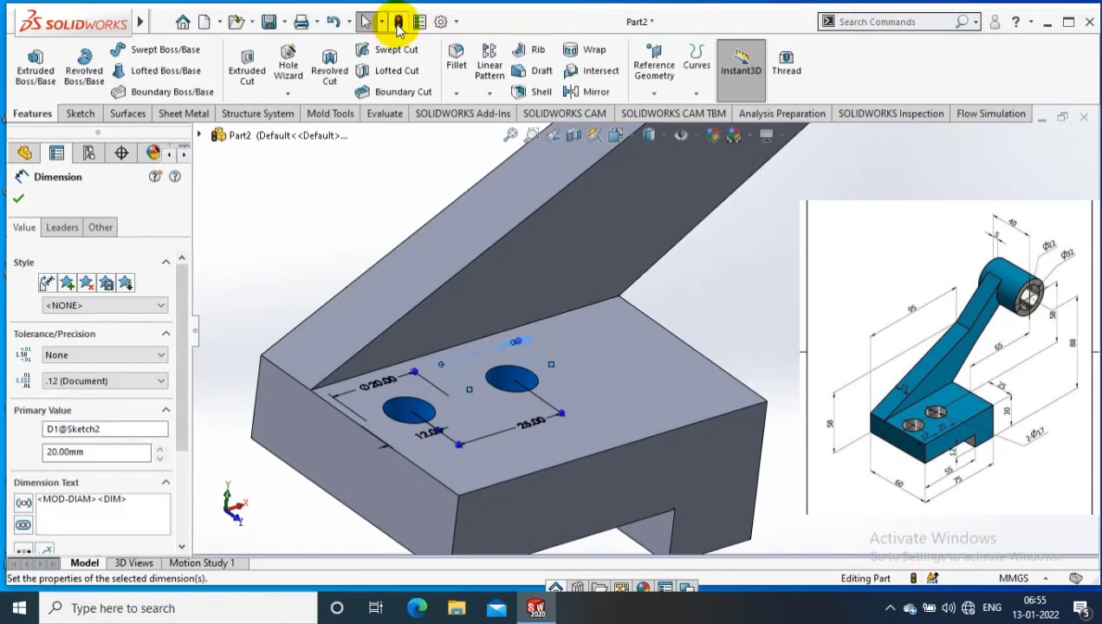
left_click(397, 22)
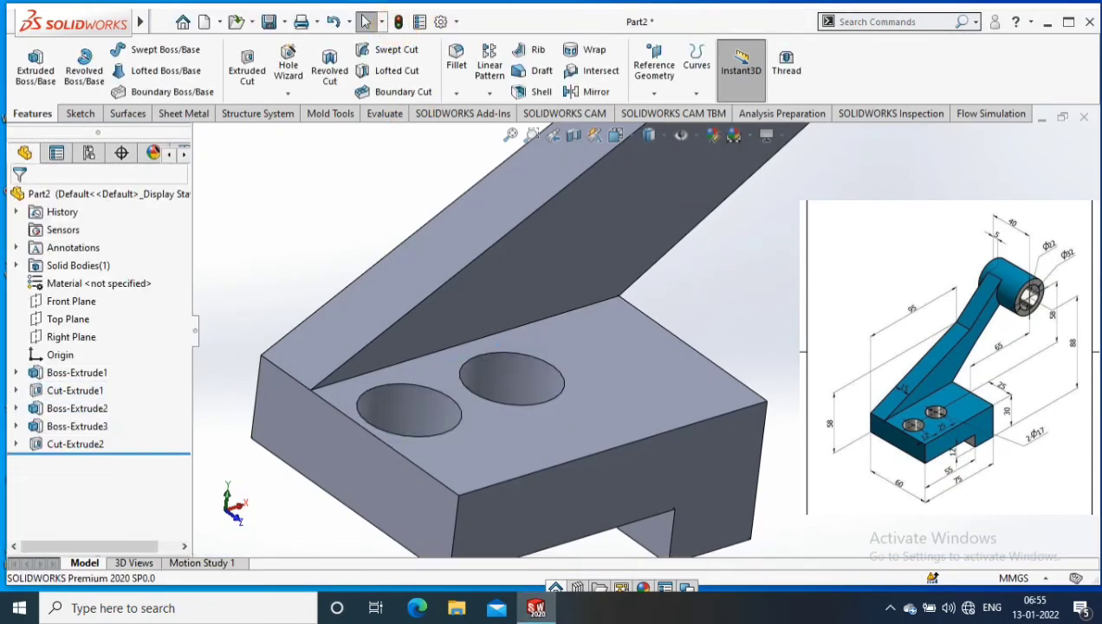
scroll(657, 325, "up", 3)
scroll(855, 193, "up", 2)
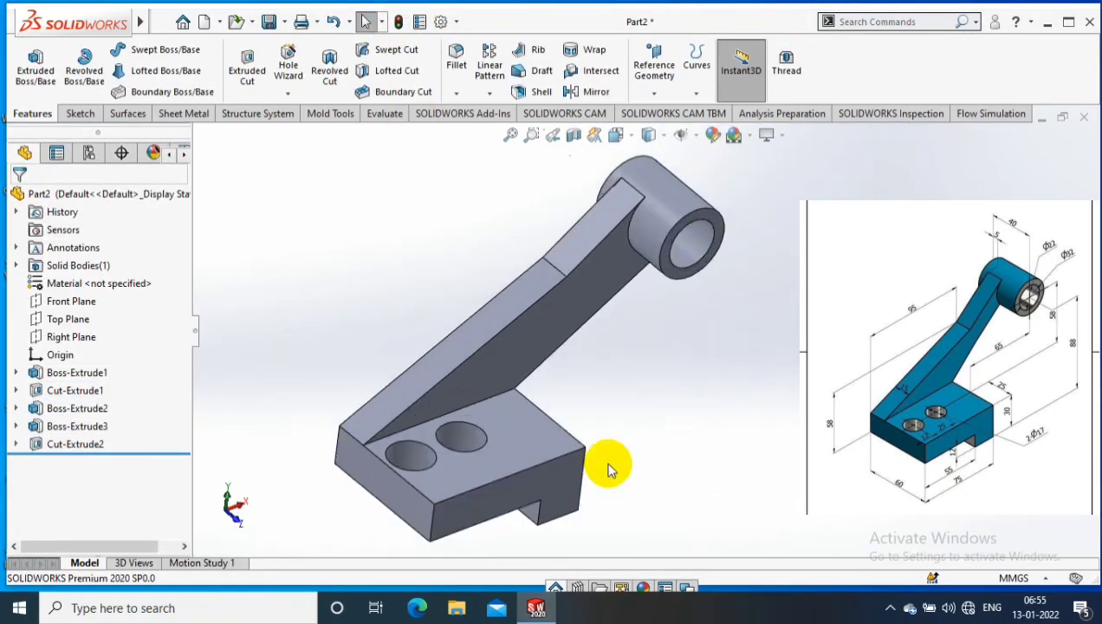
Apply a dark blue appearance to the whole Part2 bracket.
right_click(581, 473)
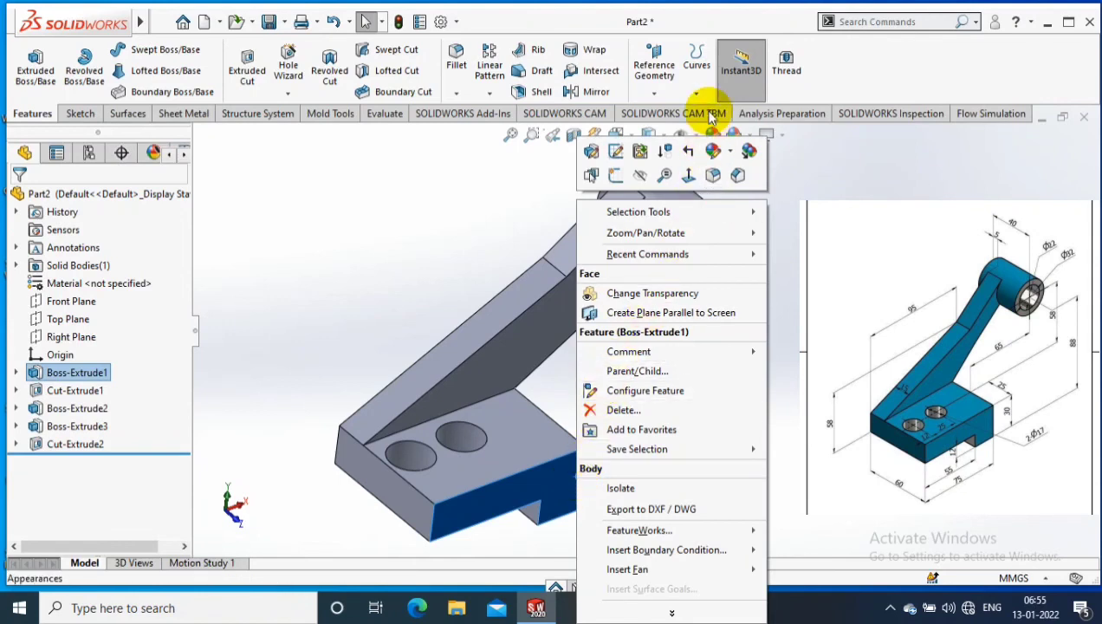
left_click(735, 154)
left_click(731, 228)
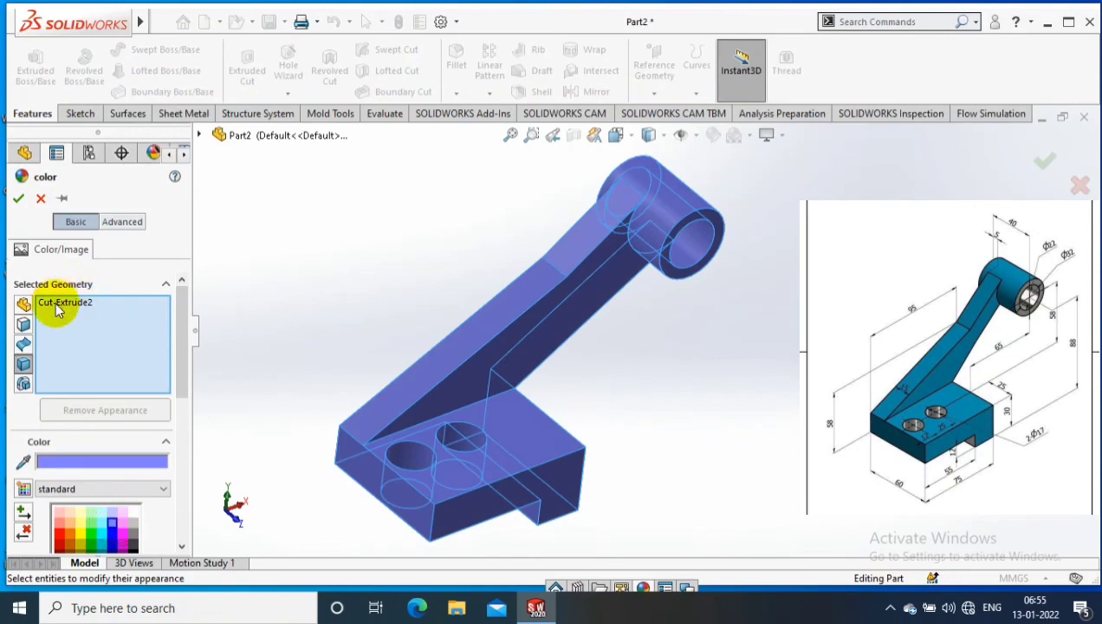
left_click(103, 548)
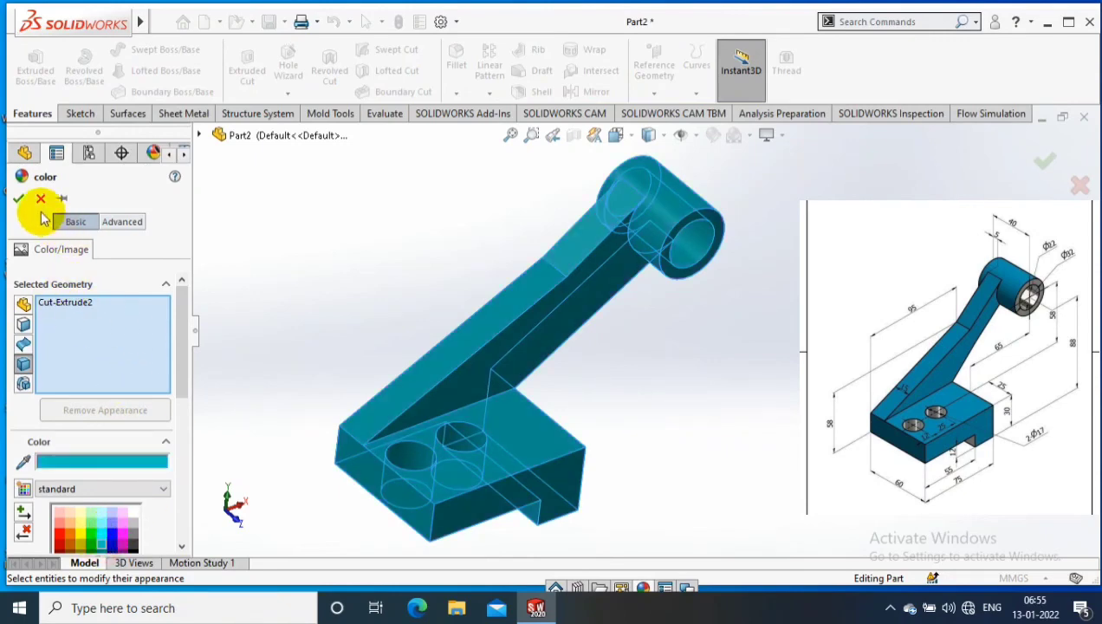
left_click(112, 544)
key("Return")
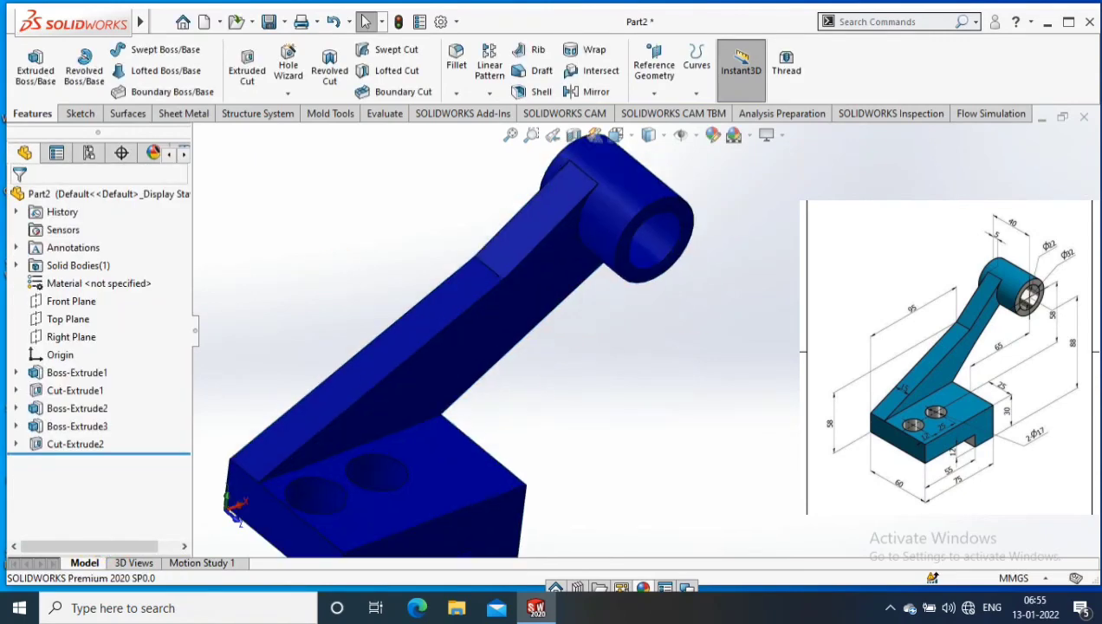